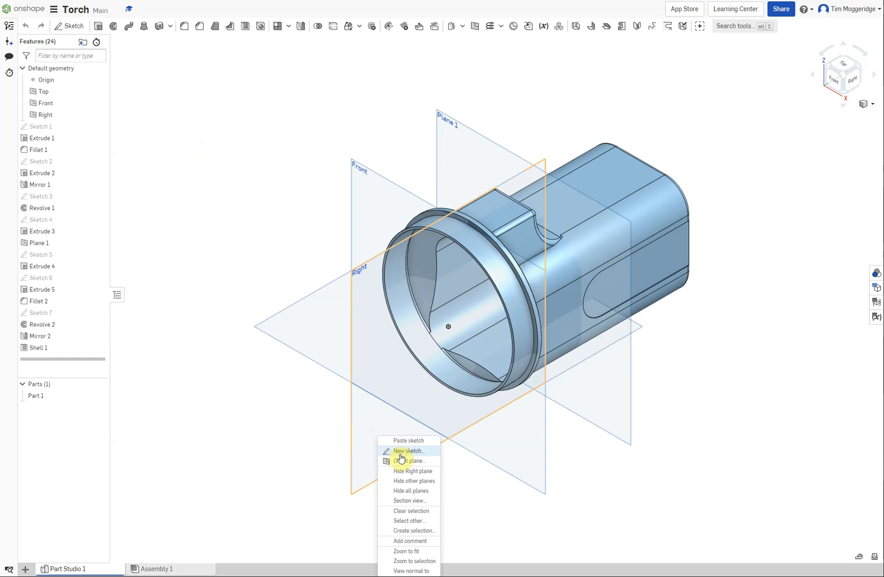
Start a new sketch on the Right plane and view it normal to the plane, fitted to the window
left_click(400, 453)
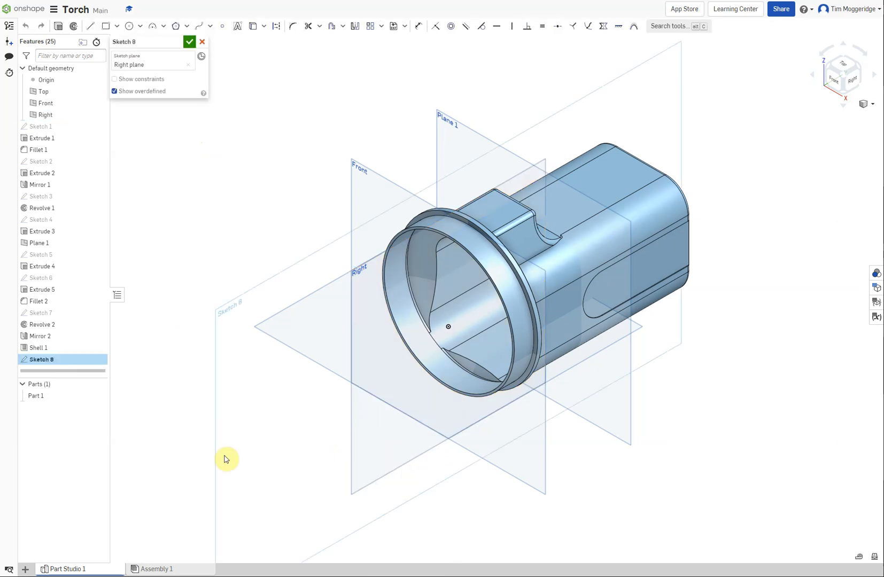
key("n")
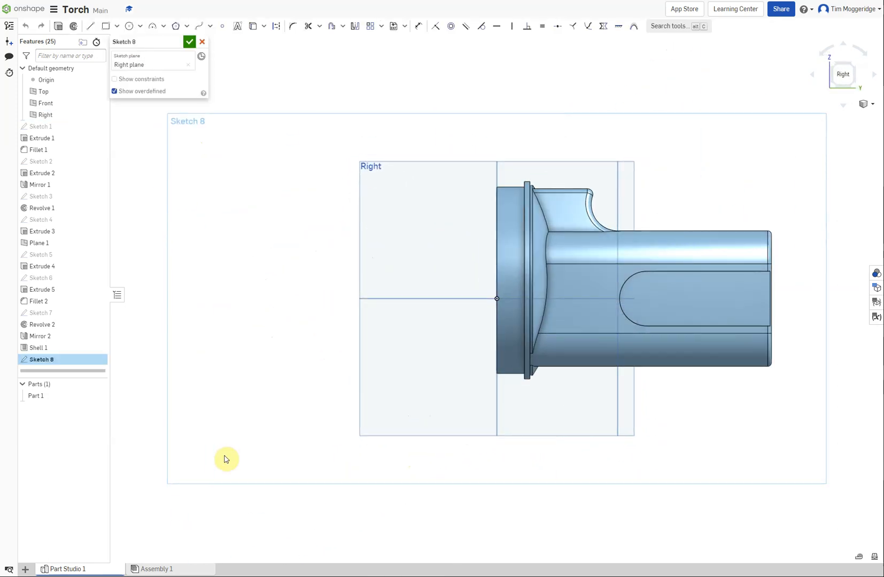
right_click(195, 324)
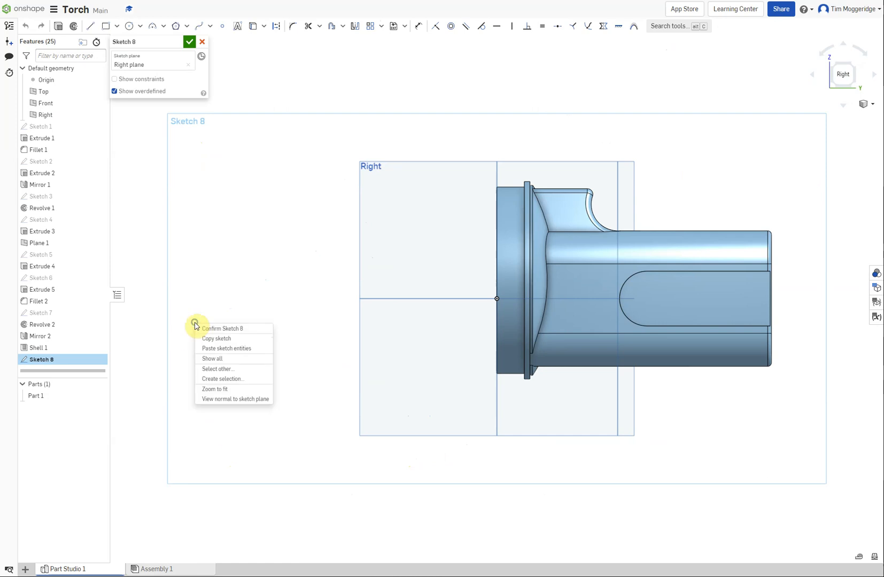
left_click(215, 389)
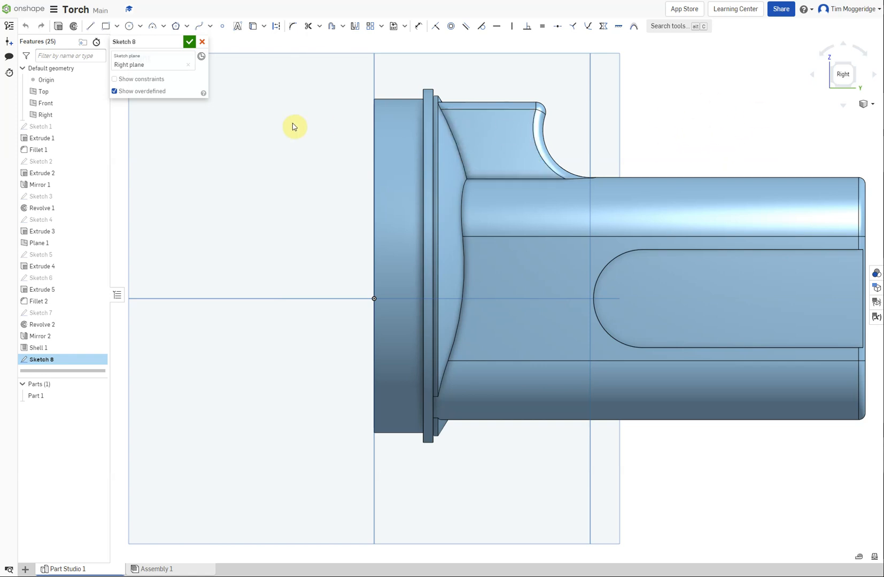
Project the torch body's upper straight edge and the adjoining rounded rear corner edge into the sketch
left_click(253, 28)
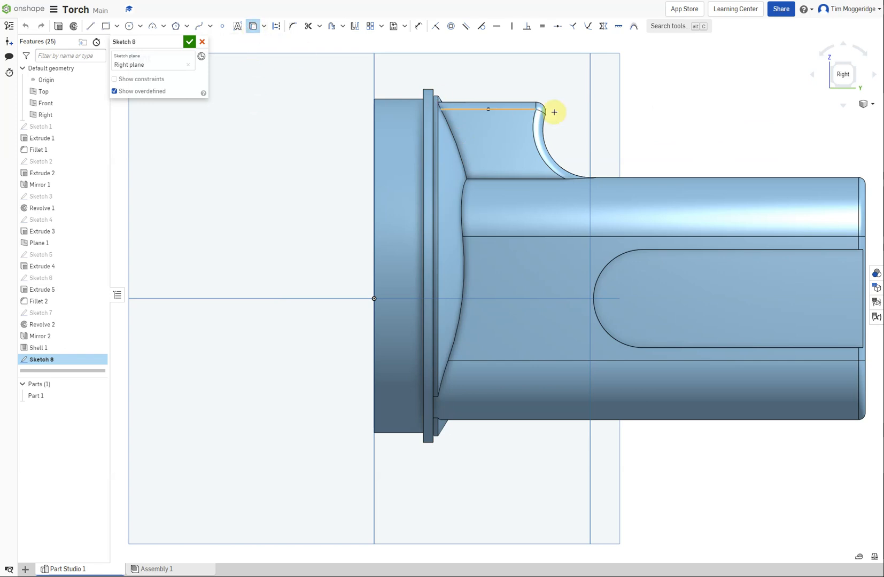
left_click(670, 178)
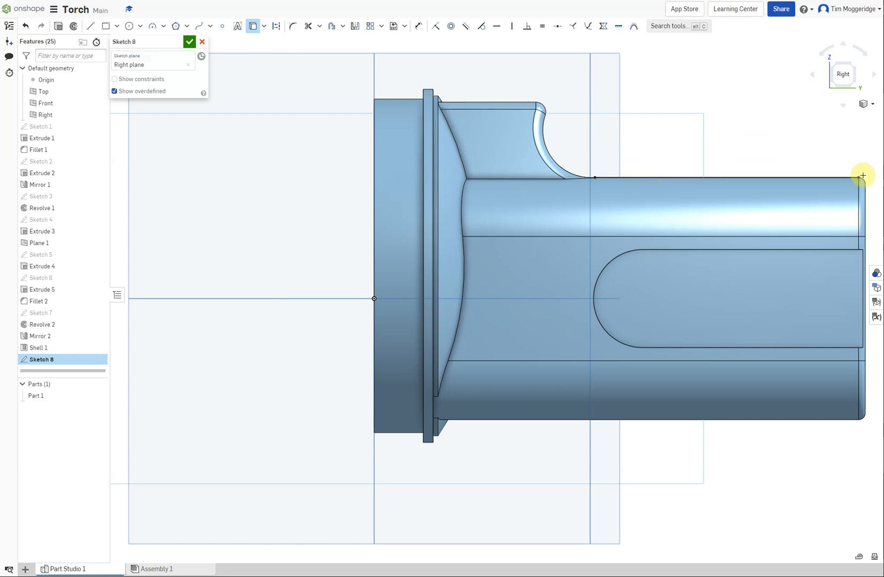
scroll(860, 178, "up", 5)
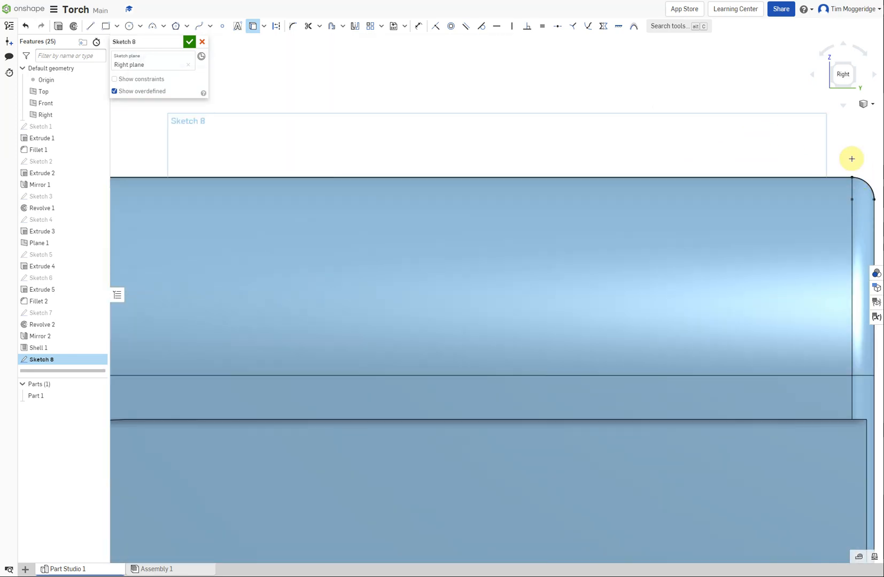
scroll(772, 118, "down", 5)
scroll(755, 91, "down", 3)
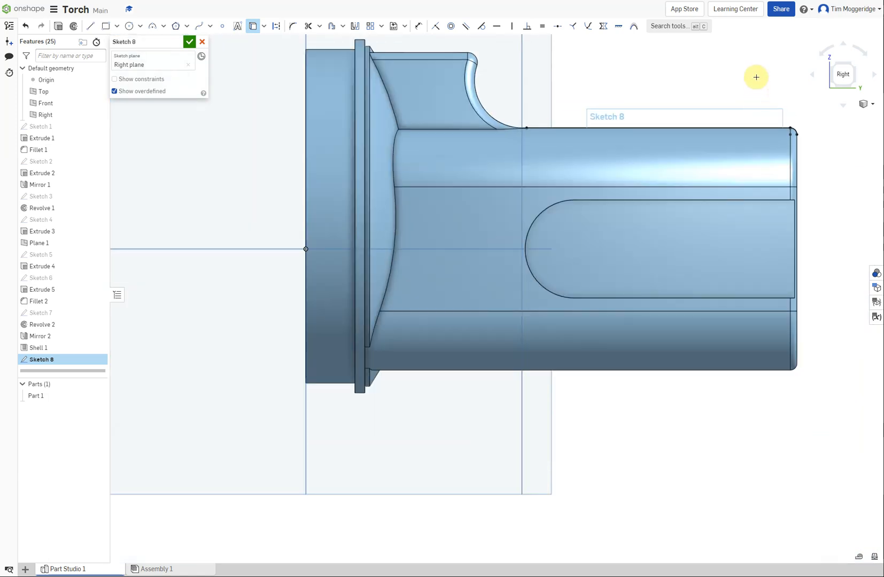
scroll(757, 55, "up", 3)
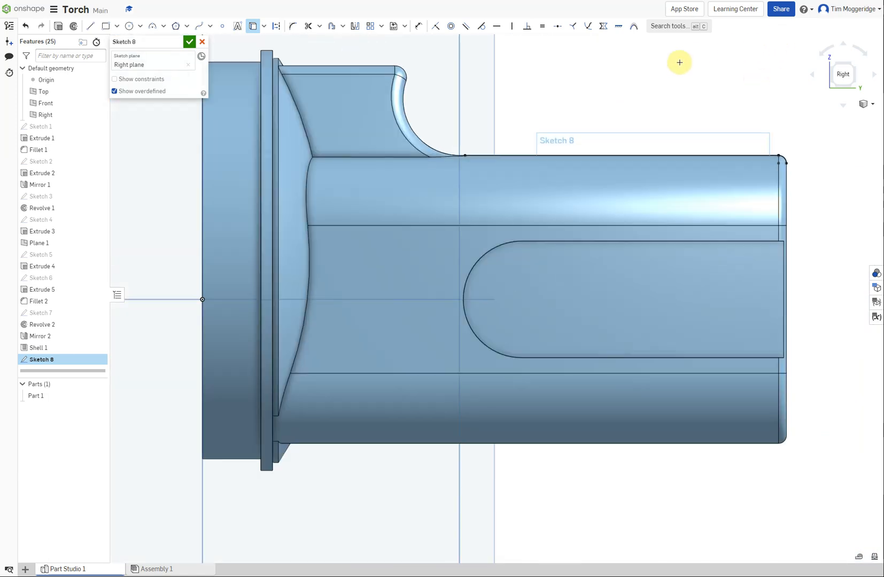
scroll(680, 60, "down", 1)
scroll(682, 59, "up", 3)
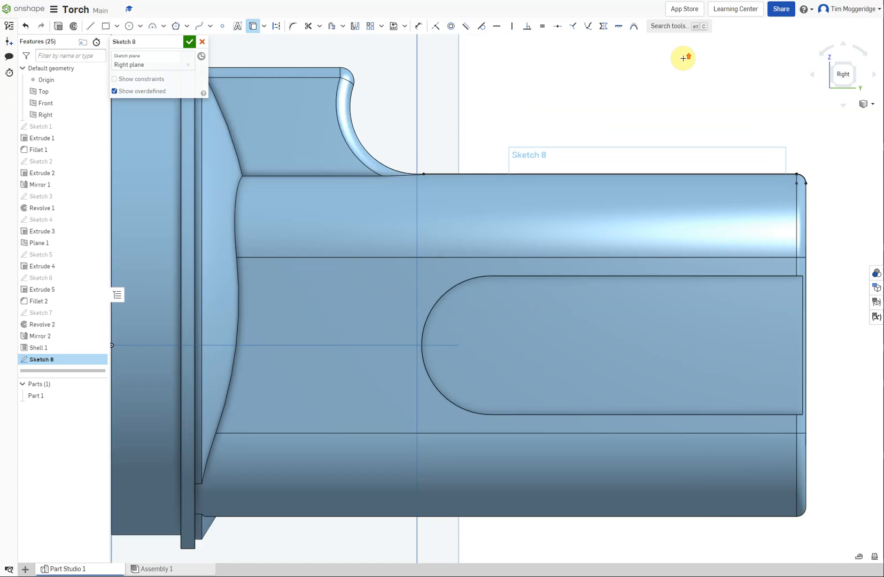
scroll(683, 57, "down", 4)
scroll(684, 56, "down", 2)
scroll(689, 46, "up", 5)
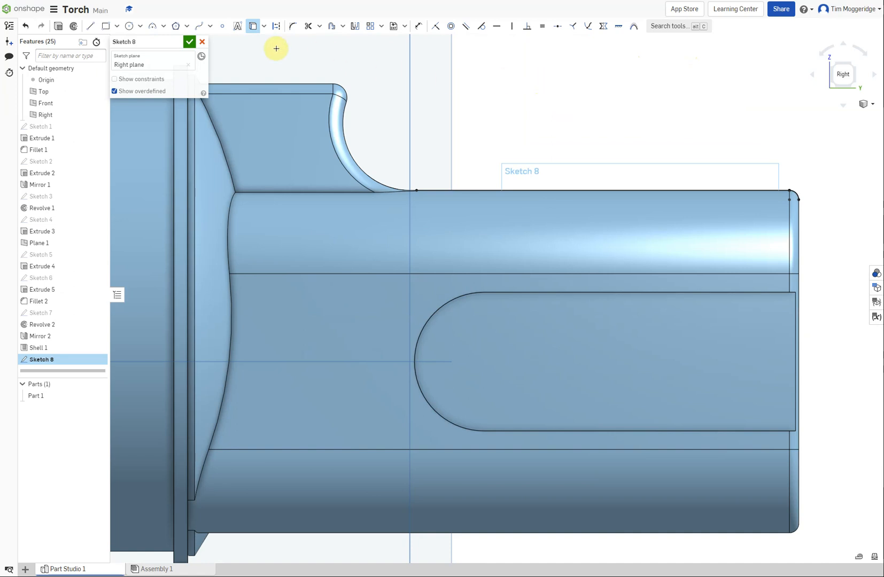
Sketch a stepped line chain from the projected corner arc's end: about 35 mm up, 88 mm forward, 7 mm down and 37 mm forward
left_click(90, 27)
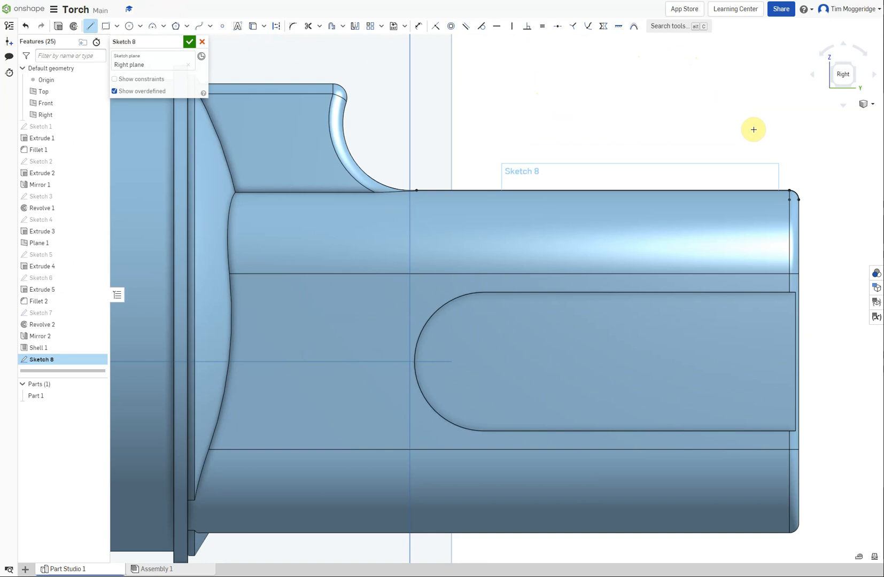
left_click(799, 199)
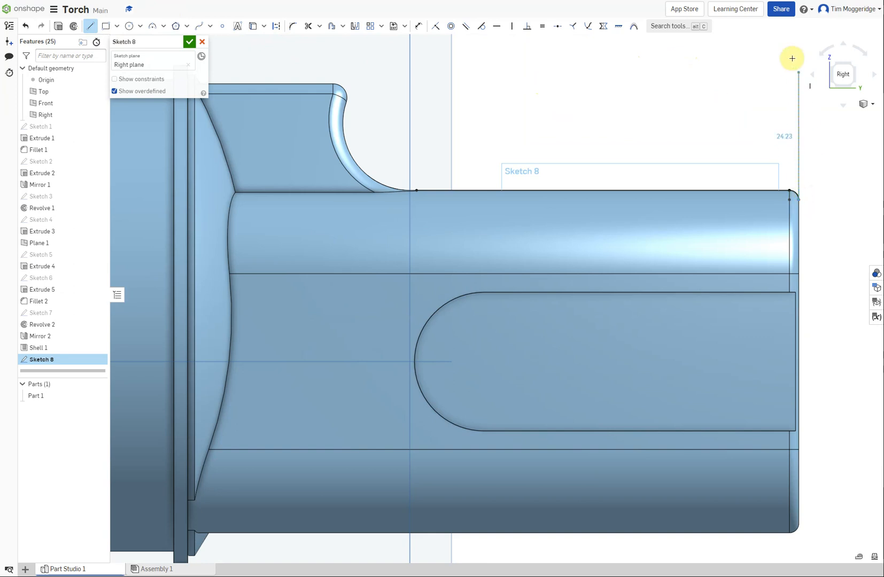
left_click(798, 38)
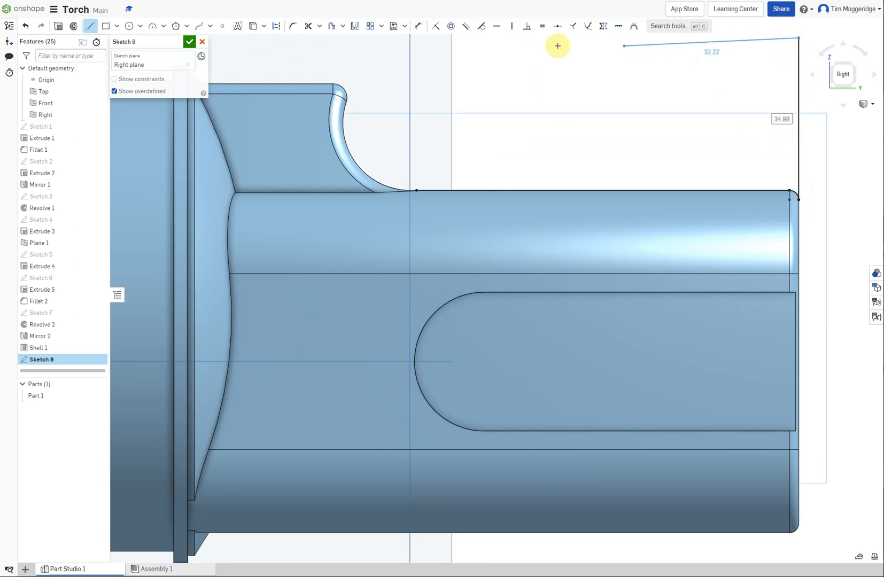
scroll(408, 60, "up", 1)
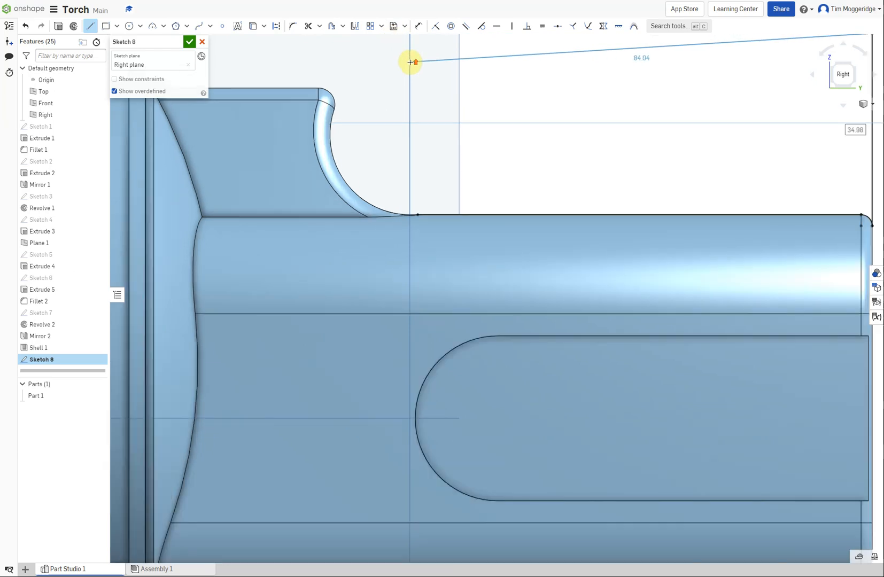
scroll(409, 63, "down", 3)
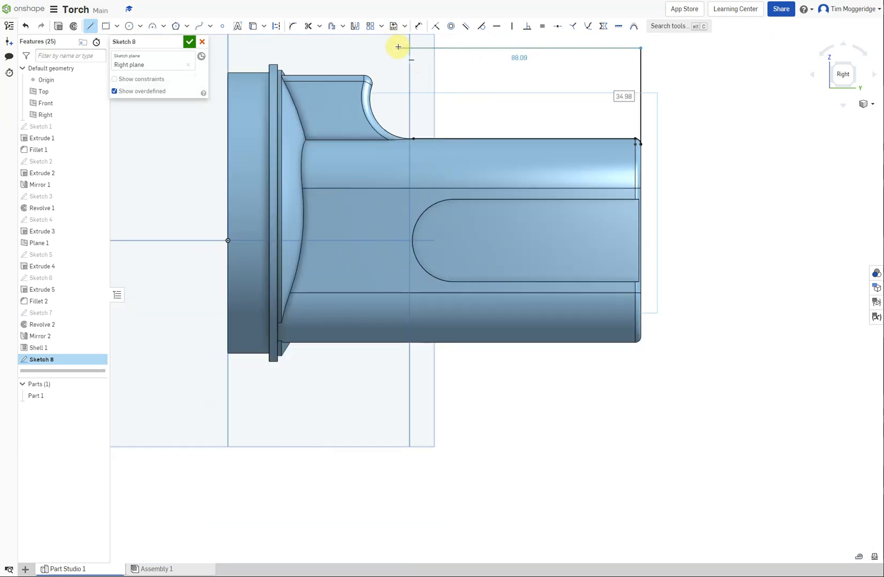
left_click(398, 47)
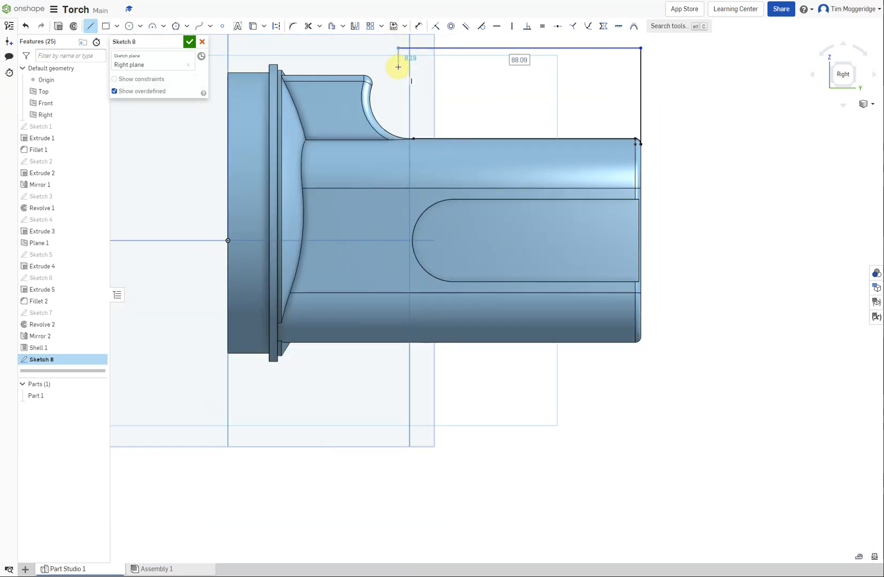
left_click(398, 66)
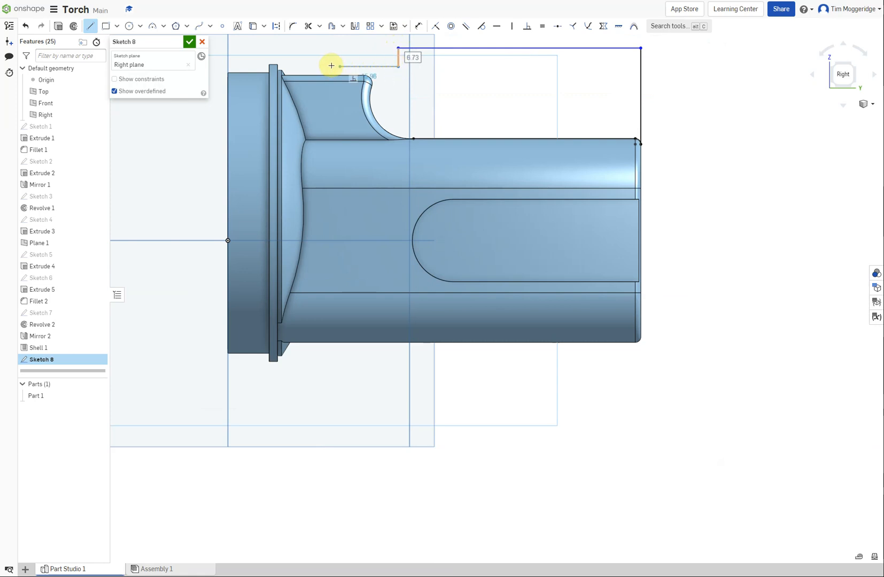
left_click(296, 67)
key("Escape")
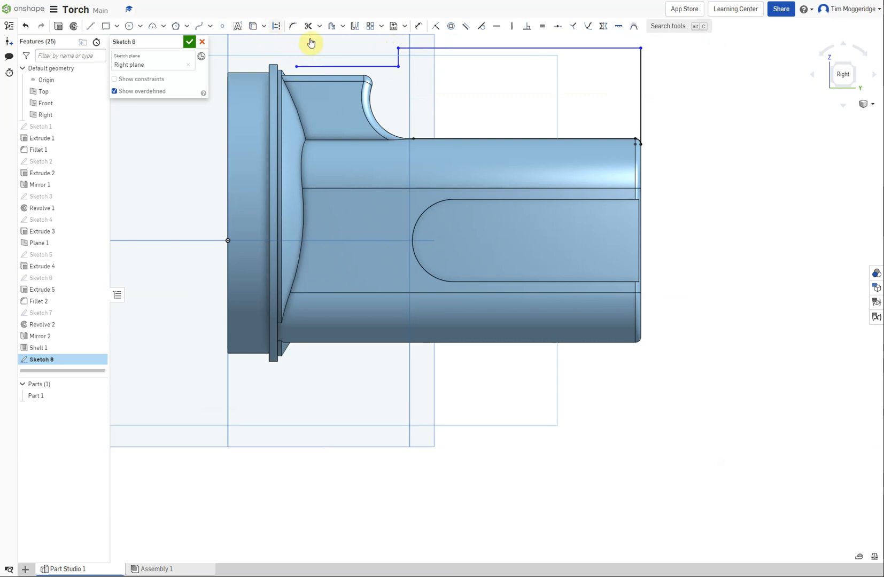
Dimension the distance between the projected body edge and the long upper horizontal line as 40 mm
left_click(419, 26)
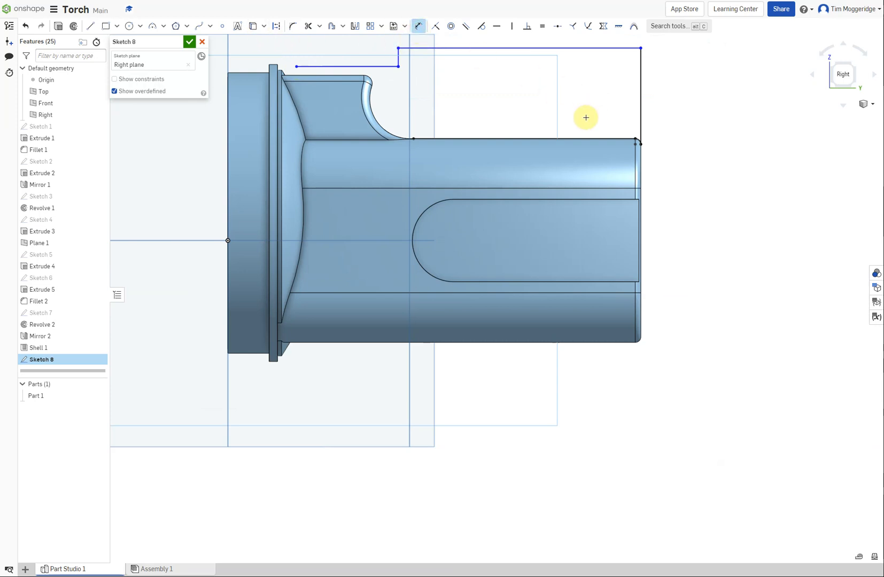
left_click(570, 138)
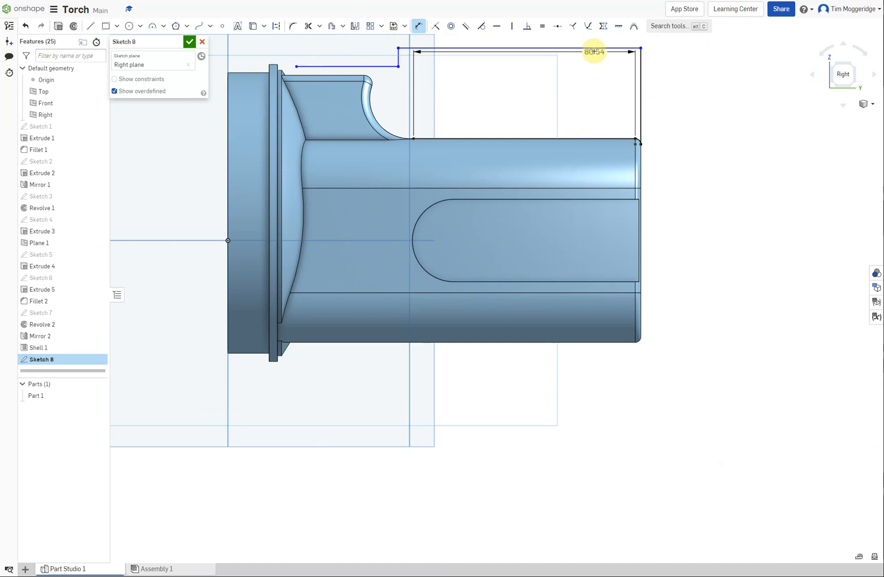
left_click(594, 48)
left_click(706, 88)
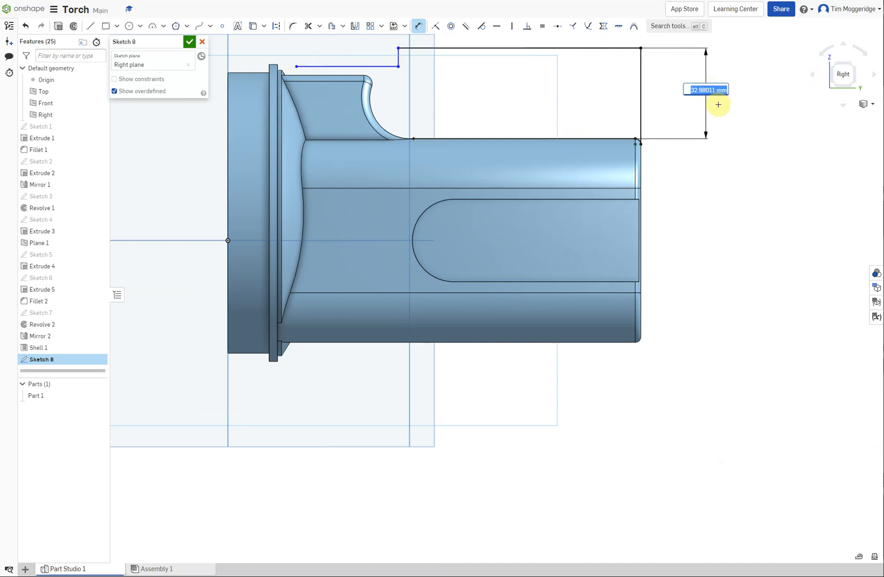
type("40")
key("Return")
scroll(718, 105, "up", 3)
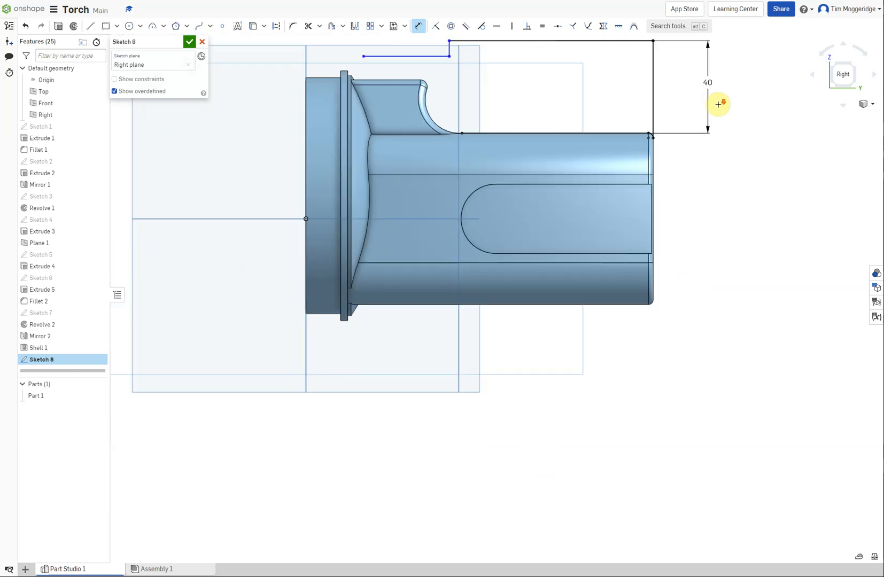
scroll(689, 43, "down", 5)
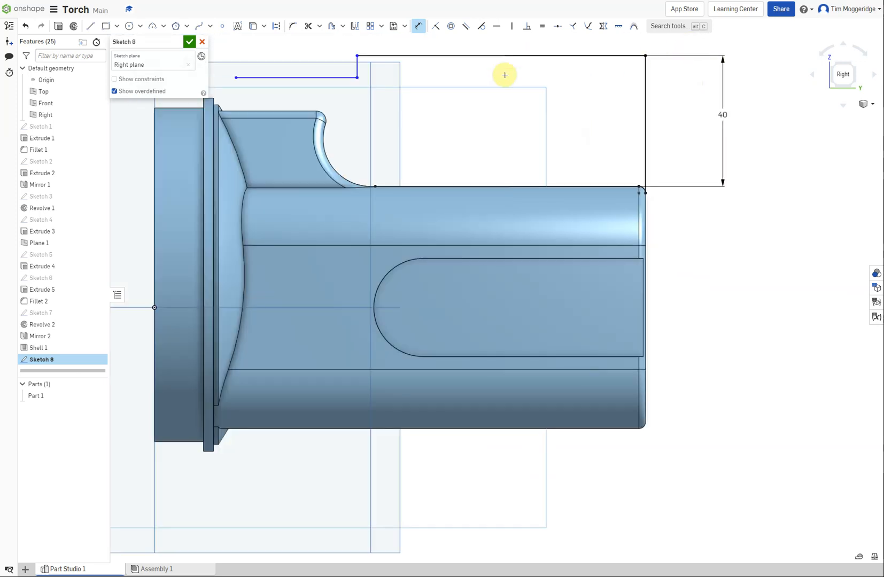
Dimension the long upper horizontal line's length as 98 mm
left_click(500, 54)
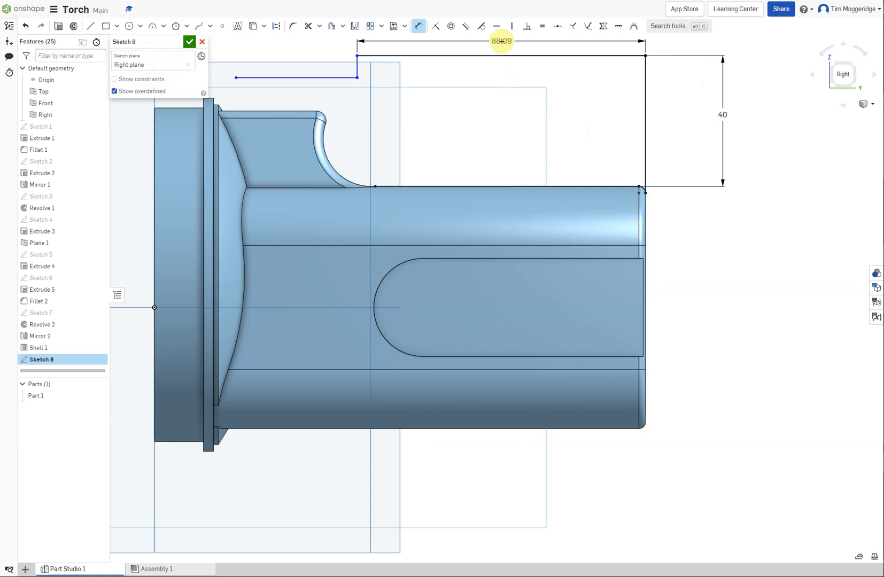
left_click(501, 41)
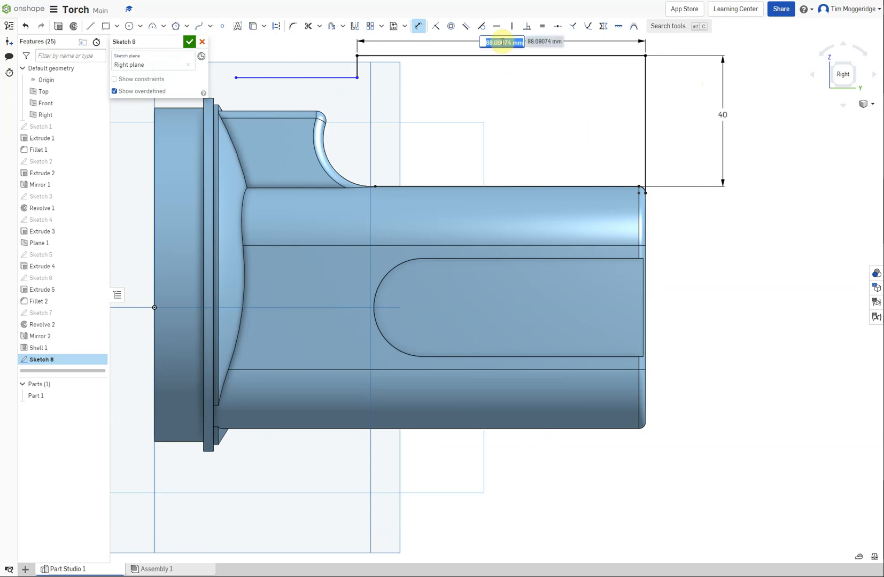
type("98")
key("Return")
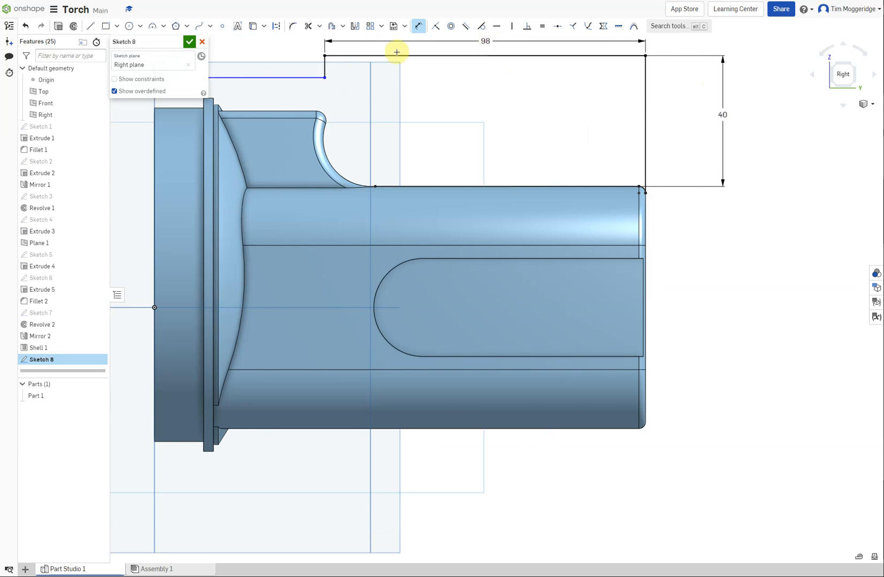
Dimension the short vertical step line between the two horizontal lines as 16 mm
left_click(324, 65)
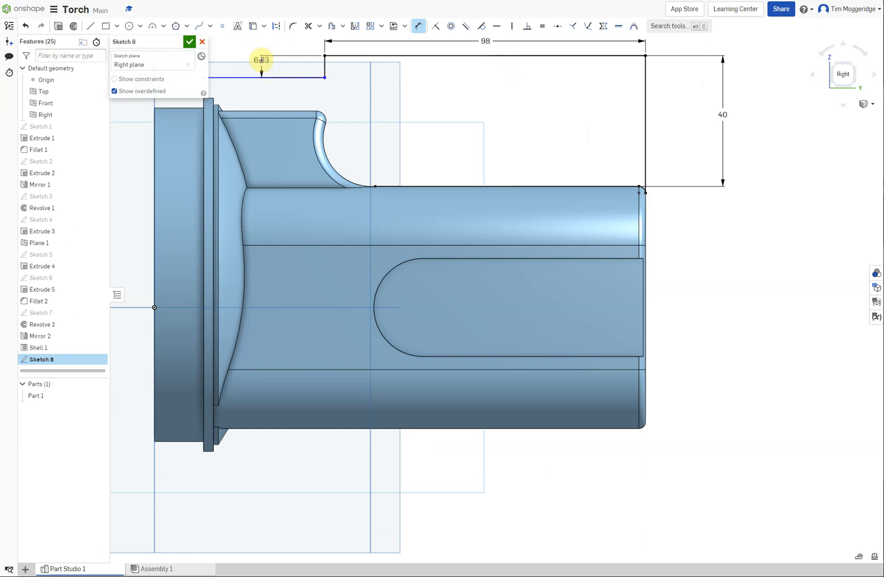
left_click(262, 60)
type("1")
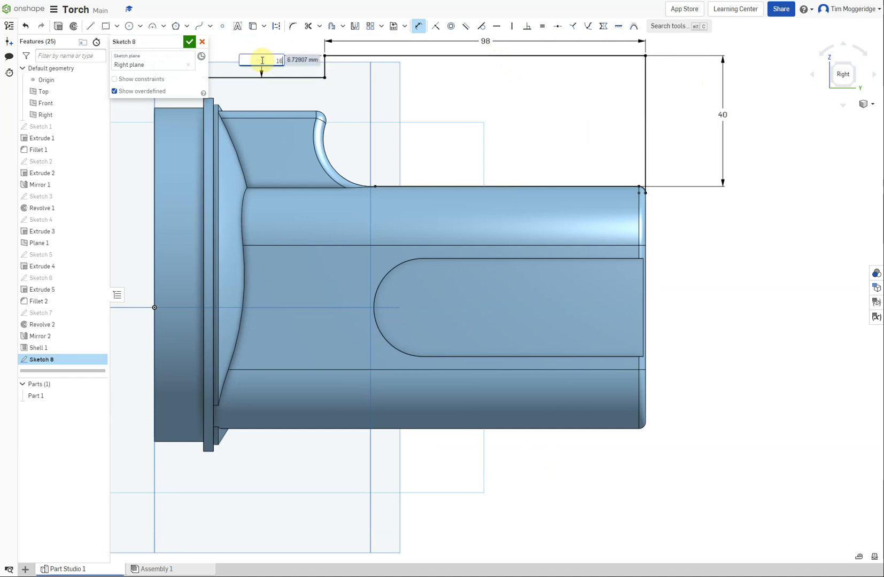
type("6")
key("Return")
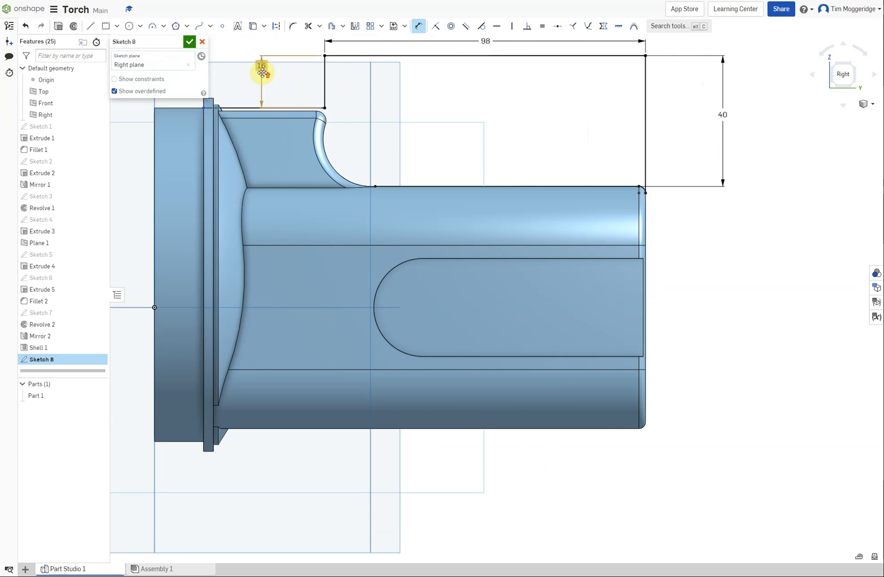
Make the lower horizontal line's free endpoint coincident with the rear edge of the thin collar behind the flange
scroll(262, 69, "up", 1)
scroll(262, 69, "down", 4)
scroll(227, 54, "up", 3)
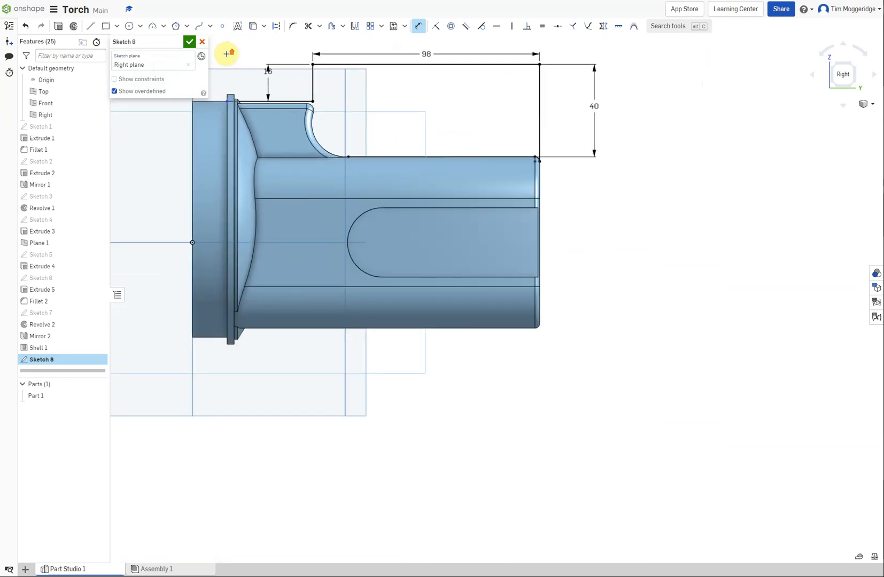
scroll(250, 81, "down", 1)
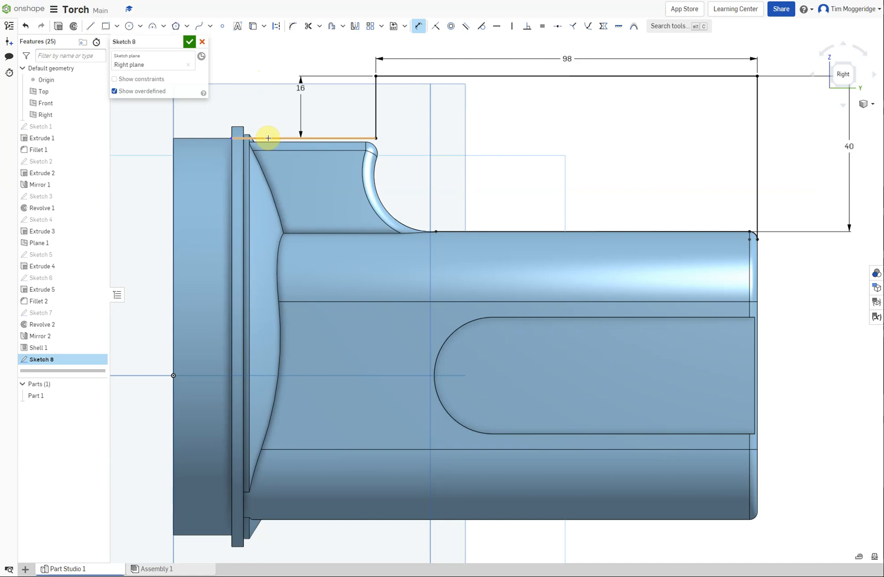
left_click(437, 29)
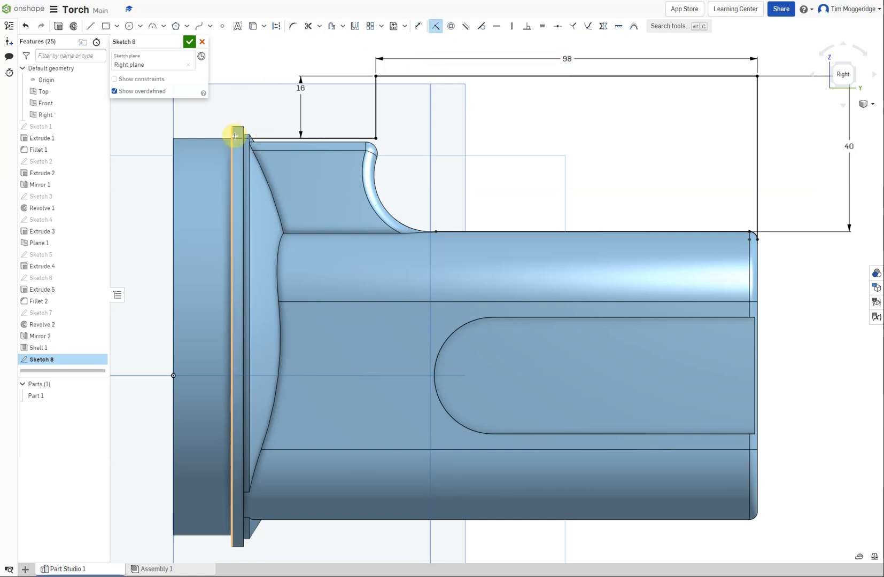
scroll(233, 138, "up", 5)
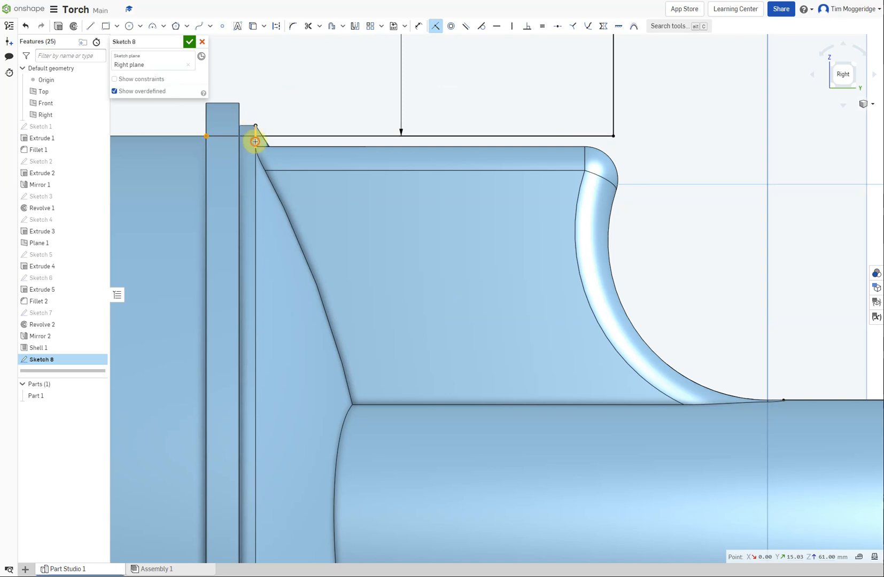
left_click(255, 142)
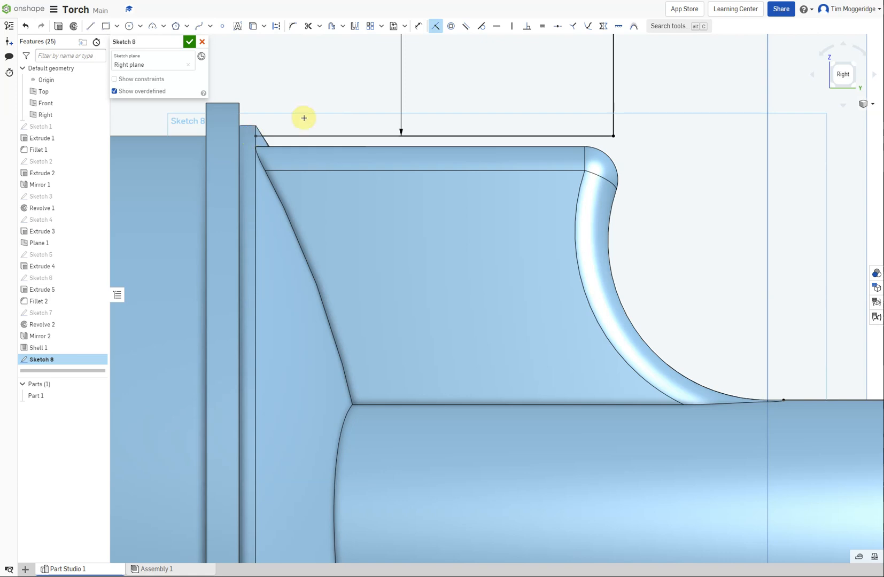
Draw a circle about 32 mm in diameter above the rear of the body, touching the projected body edge
scroll(341, 107, "down", 5)
scroll(477, 95, "down", 5)
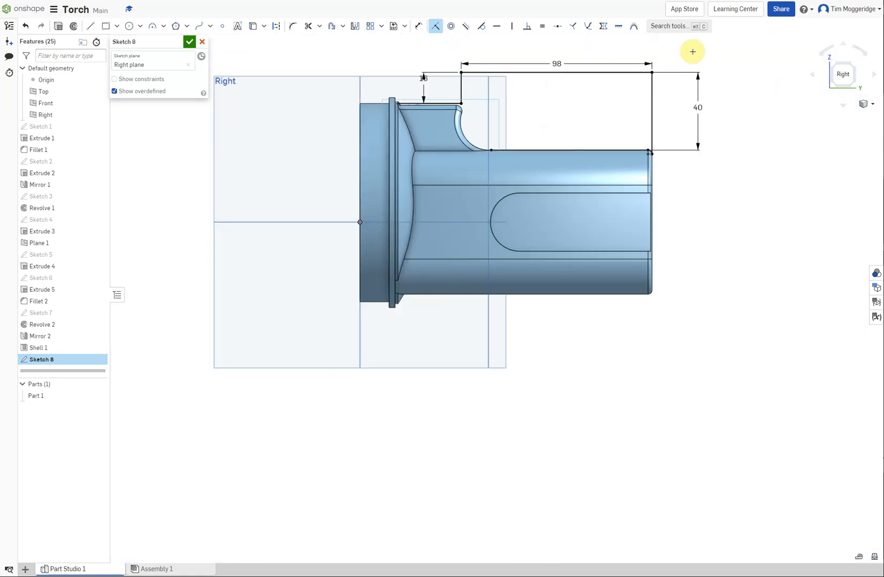
scroll(662, 54, "down", 3)
scroll(664, 48, "up", 4)
scroll(664, 49, "up", 5)
scroll(663, 48, "down", 3)
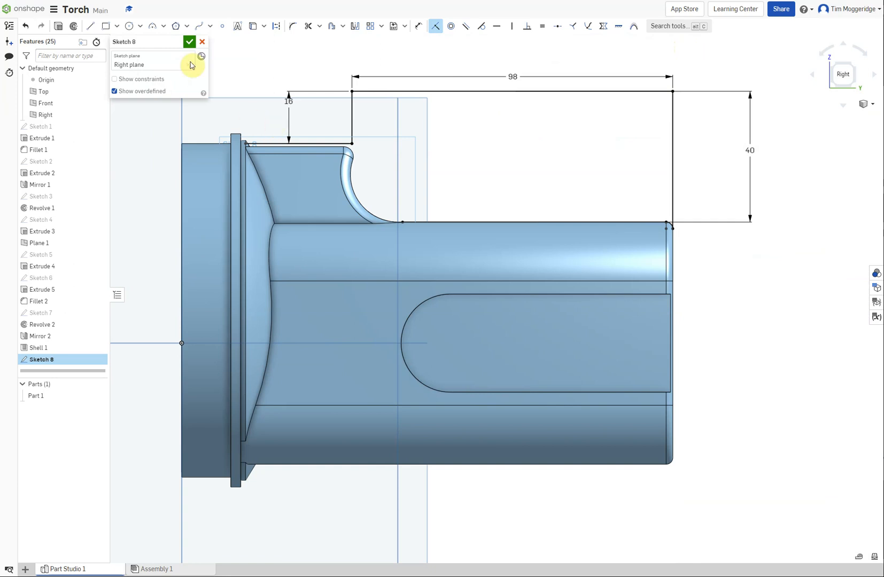
left_click(131, 27)
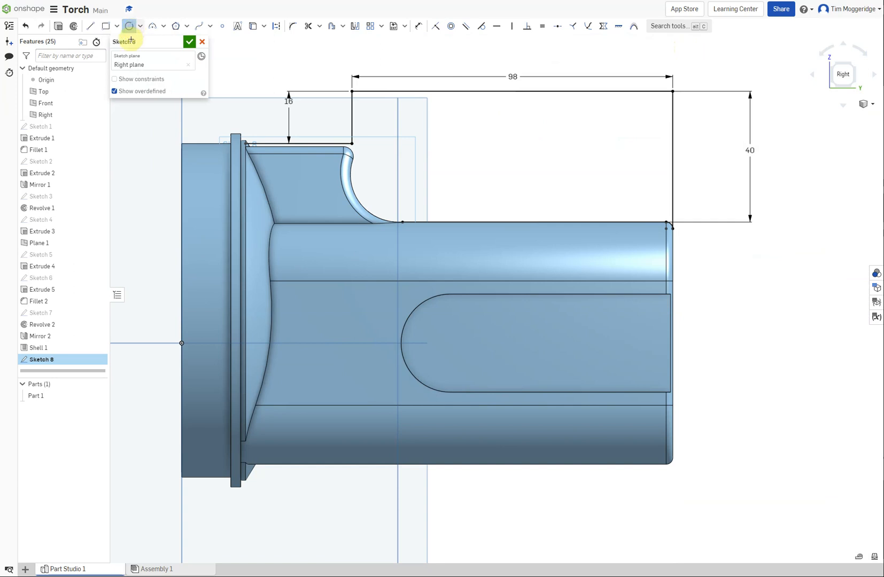
left_click(600, 170)
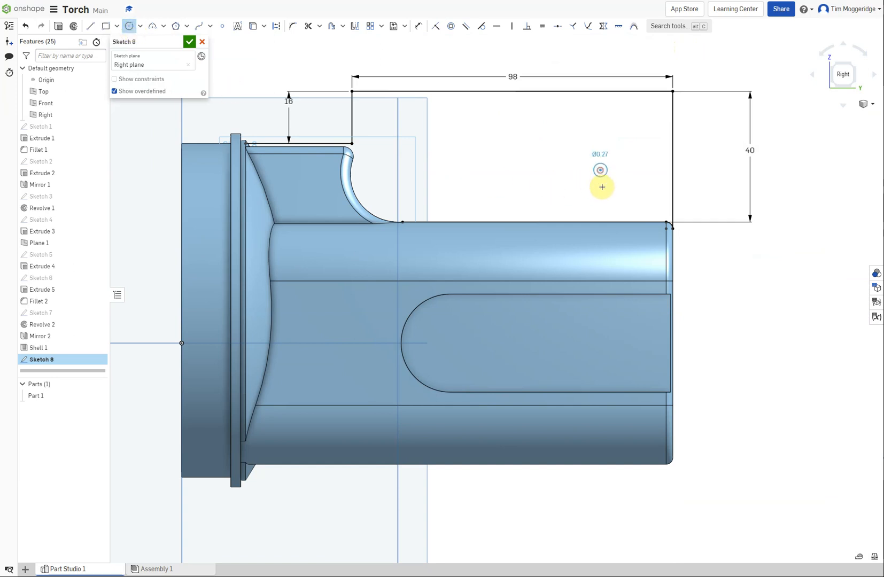
left_click(600, 220)
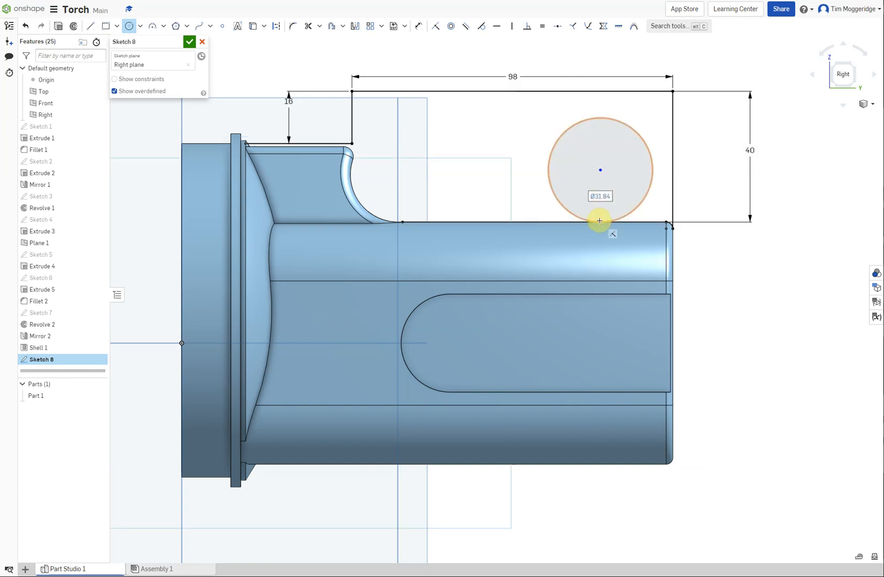
Dimension the new circle's diameter as 29 mm
left_click(418, 25)
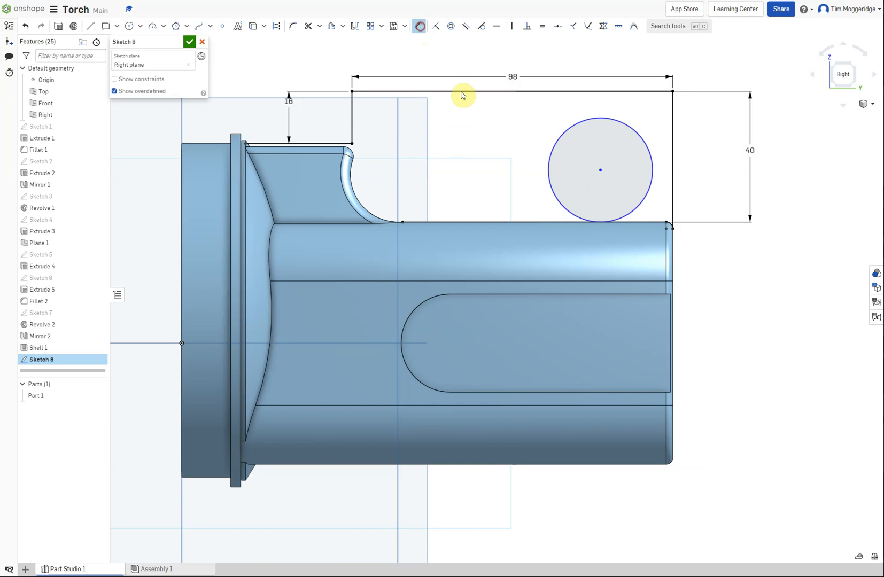
left_click(551, 149)
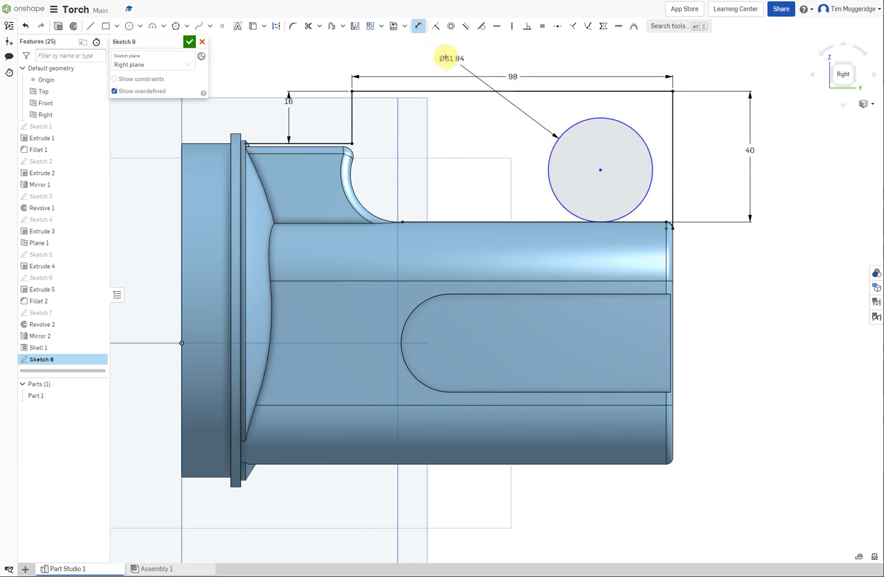
left_click(444, 56)
type("2")
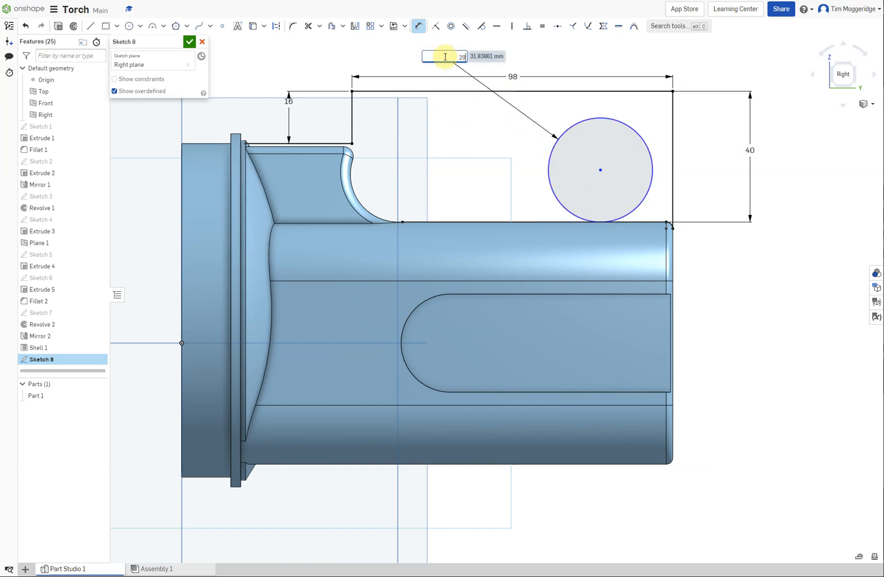
type("9")
key("Return")
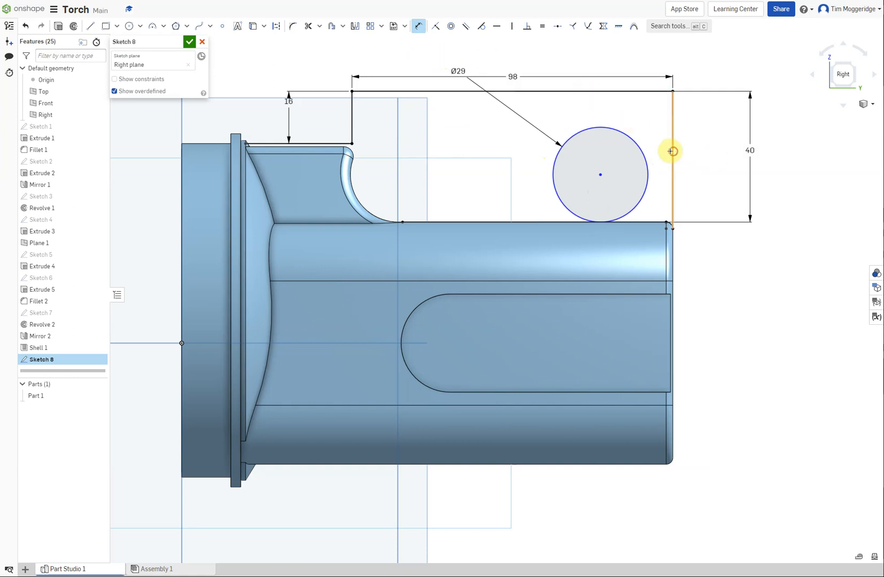
Dimension the horizontal distance from the circle's center to the rear vertical line as 19.5 mm
left_click(599, 174)
left_click(644, 54)
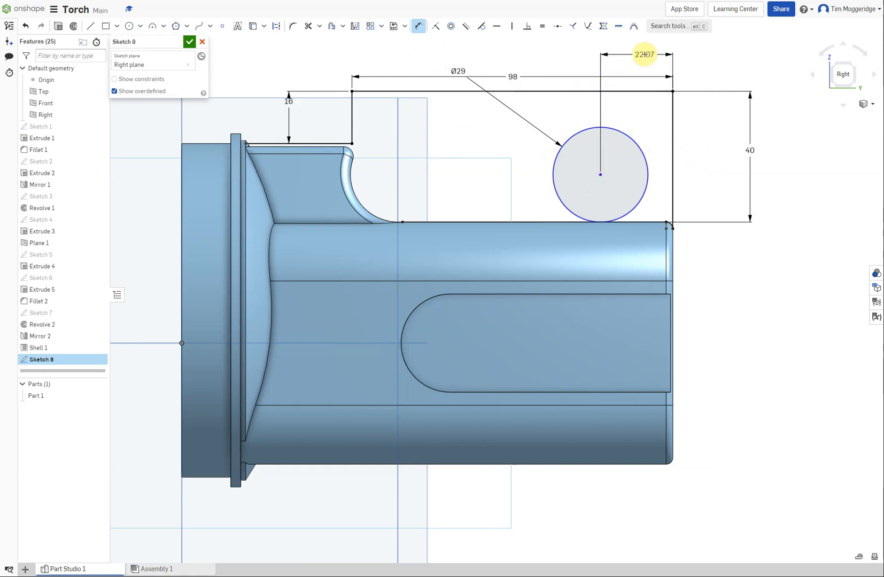
double_click(637, 55)
type("1")
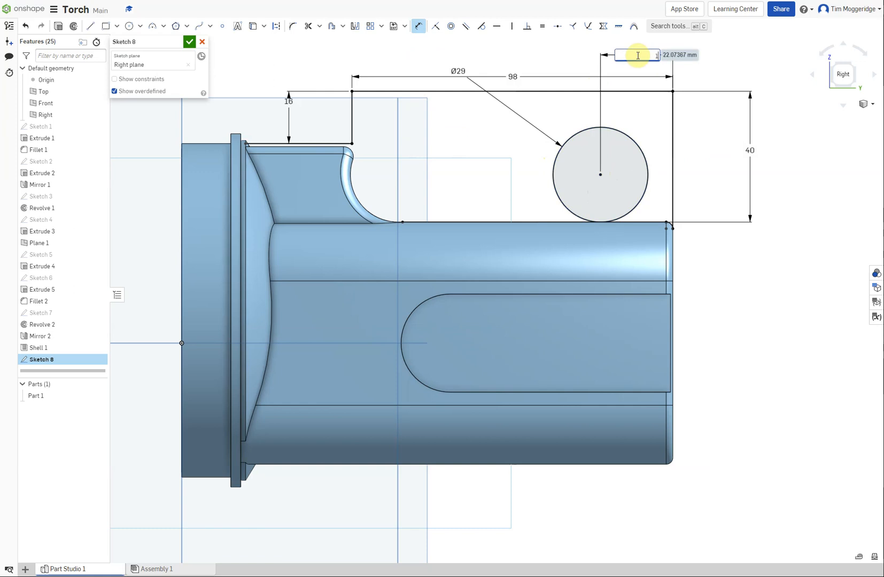
type("9.5")
key("Return")
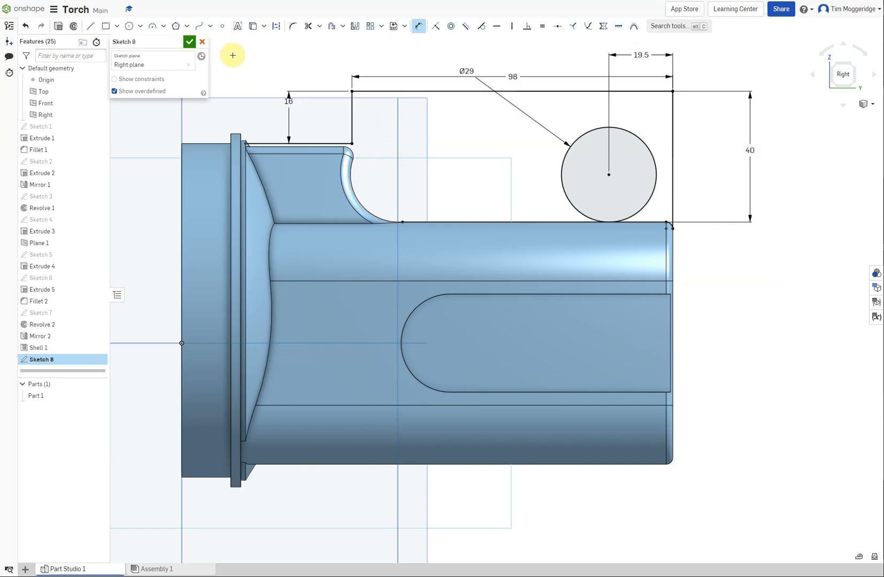
Project the concave curved edge behind the raised block into the sketch and extend the arc into a full circle
left_click(252, 26)
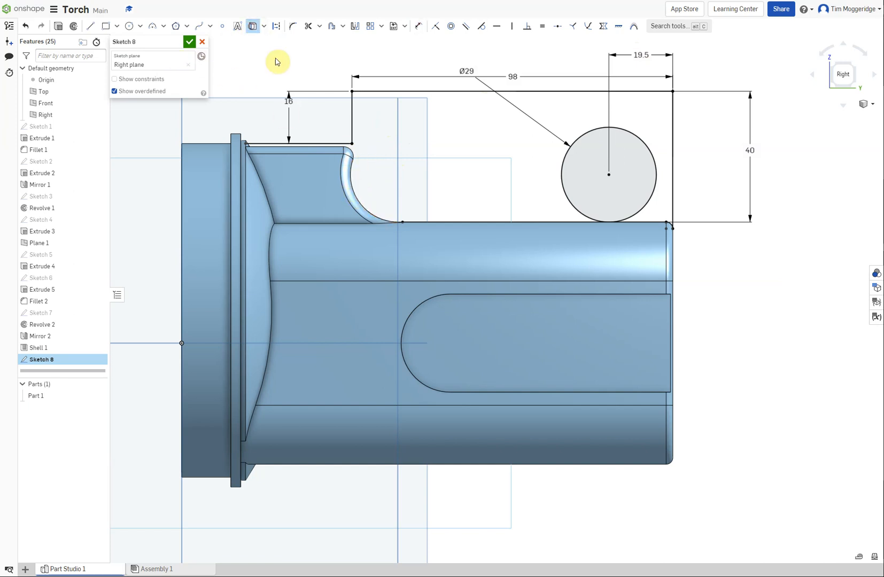
left_click(350, 183)
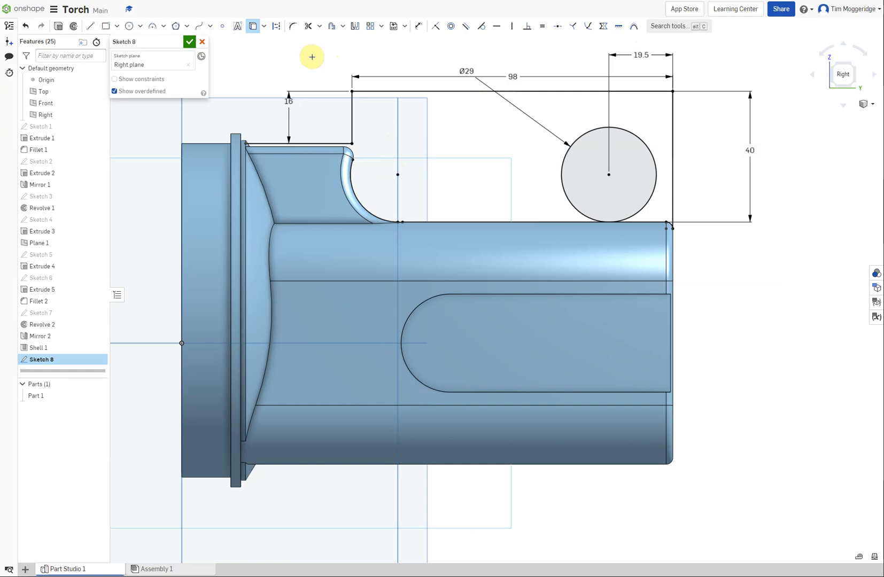
left_click(319, 26)
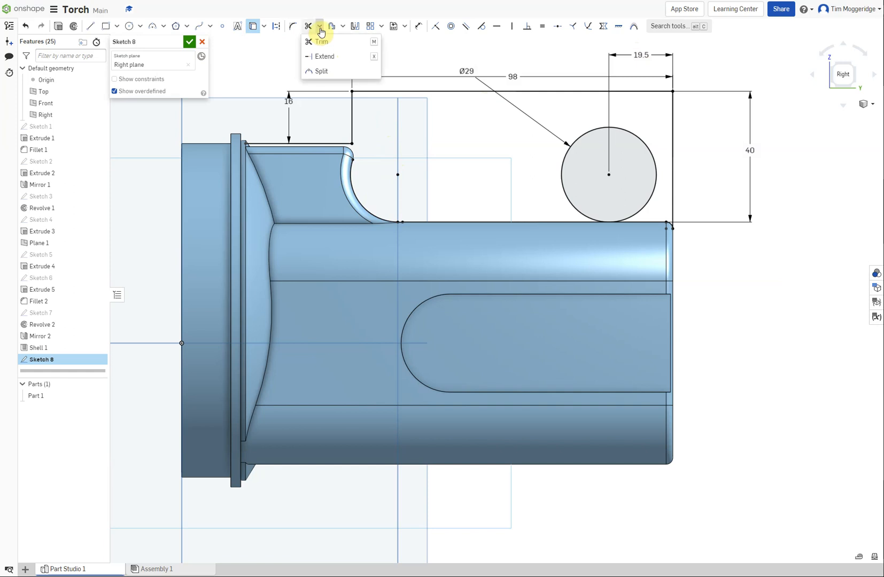
left_click(318, 56)
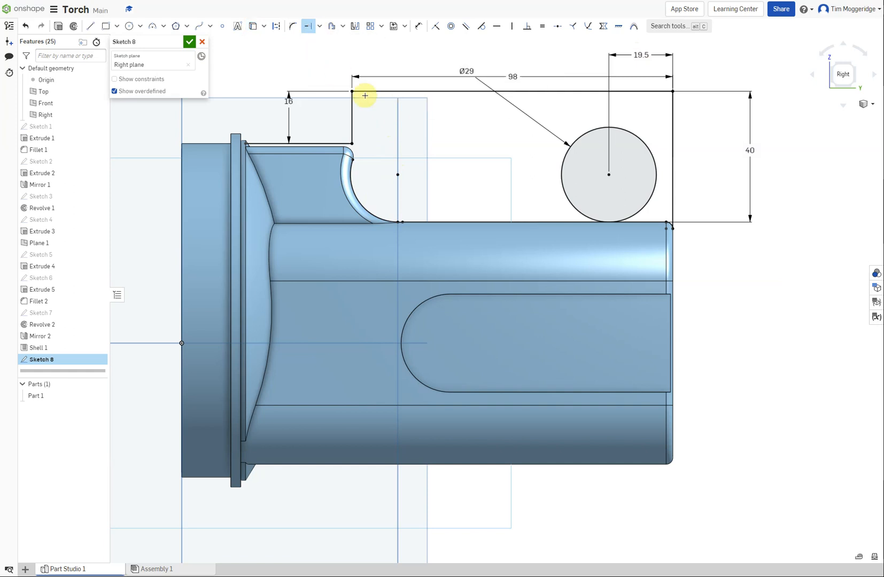
left_click_drag(352, 163, 414, 219)
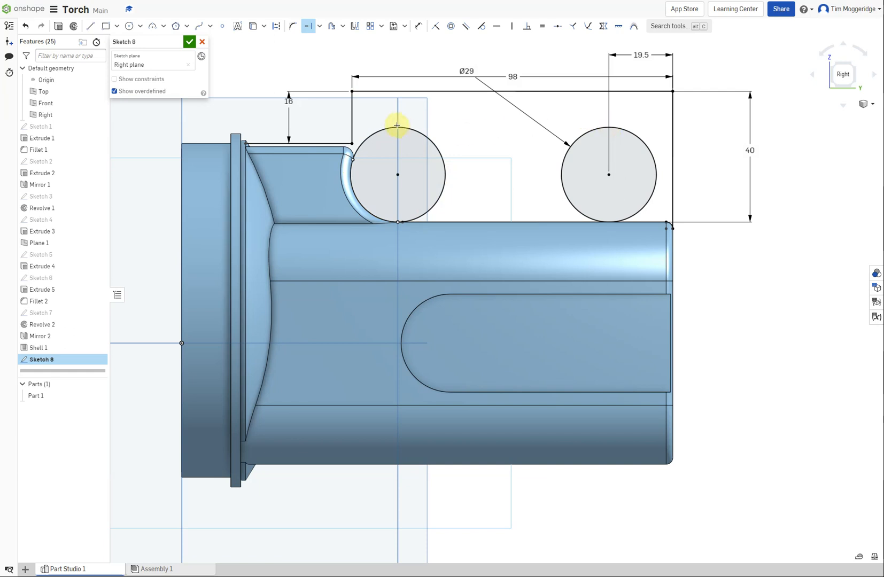
Draw a horizontal line connecting the top points of the two circles
left_click(90, 27)
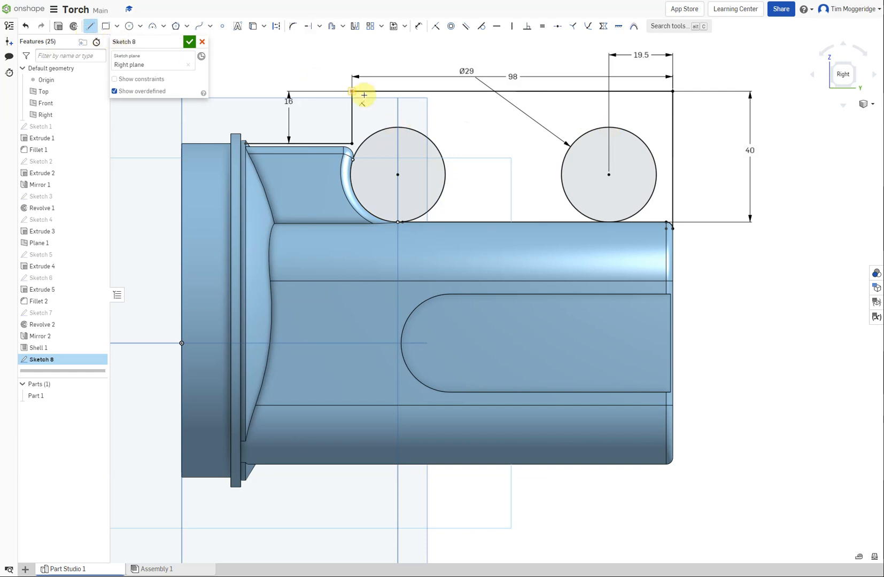
left_click(397, 128)
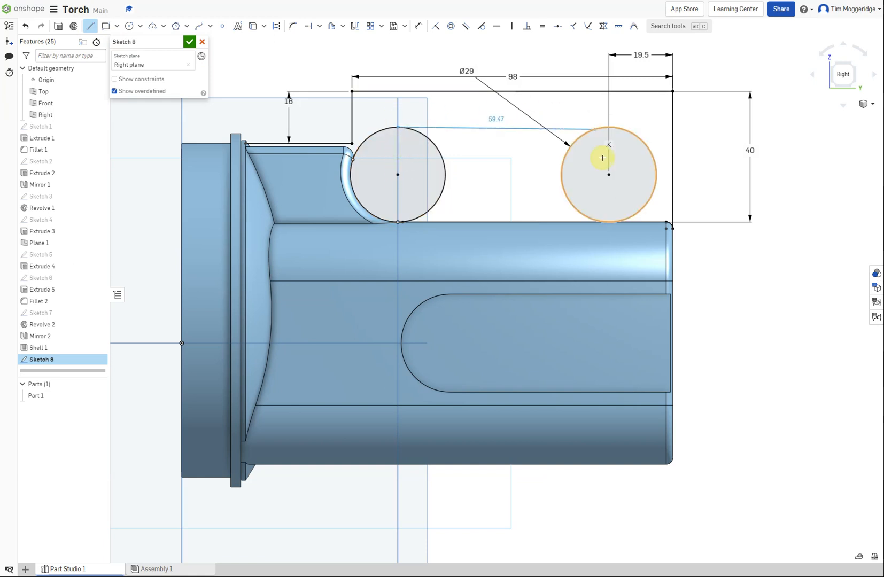
left_click(609, 127)
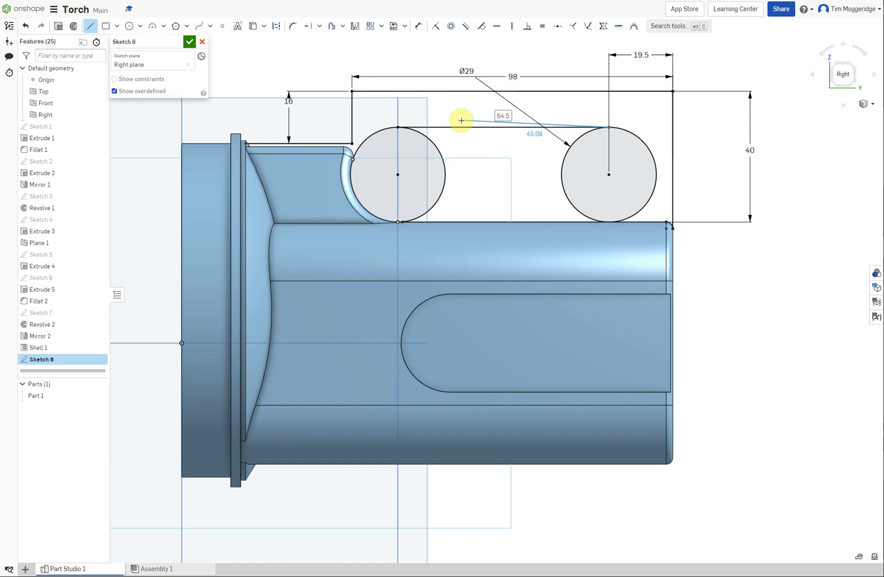
key("Escape")
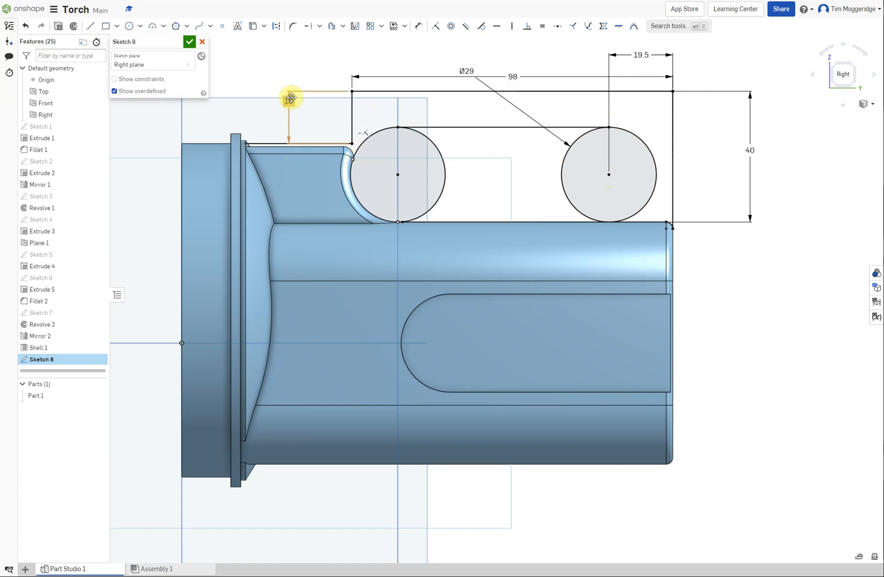
Project the raised block's top edge and rounded corner, and join that edge to the lower horizontal line at the collar with a line about 1 mm long
left_click(253, 28)
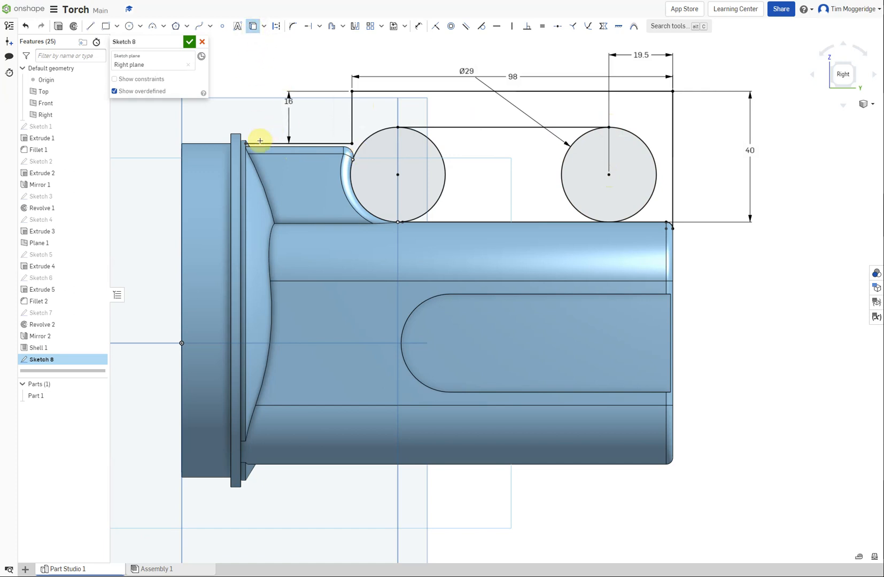
left_click(347, 146)
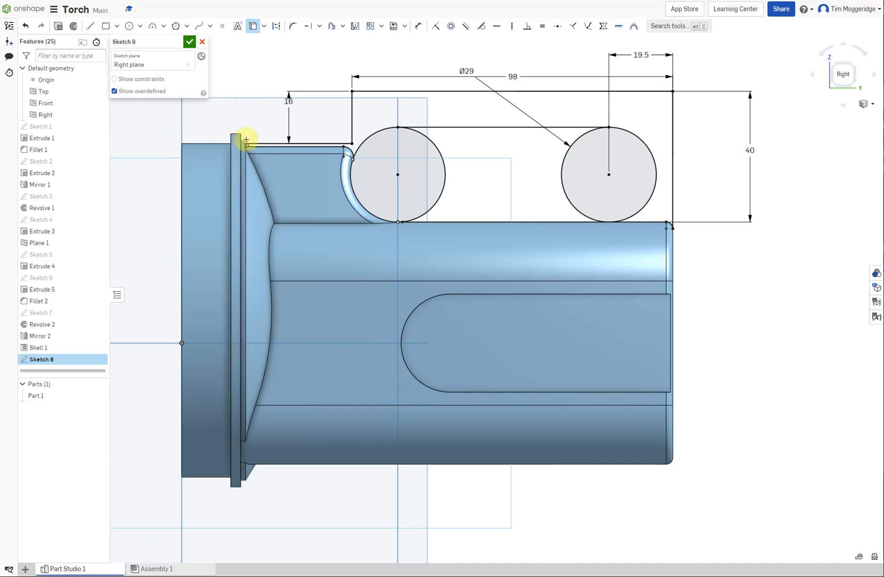
scroll(246, 140, "up", 5)
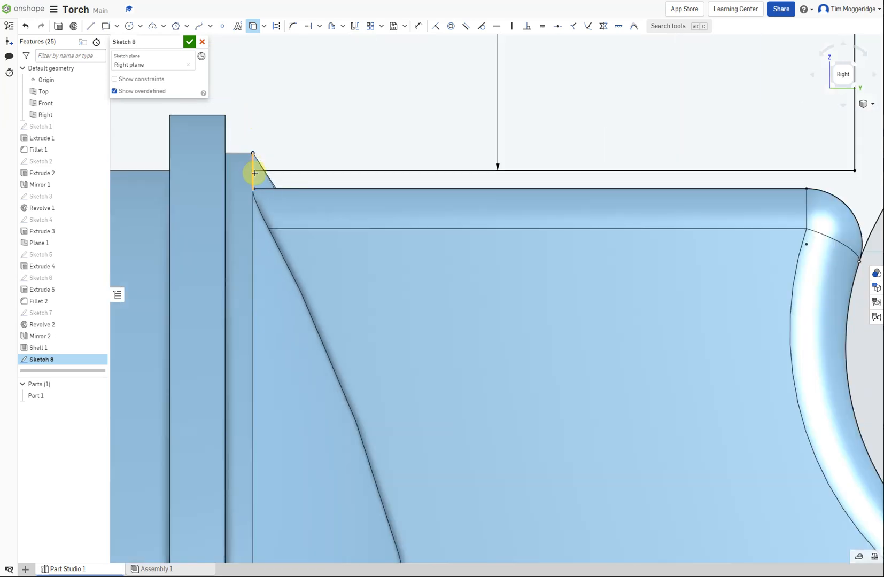
left_click(90, 25)
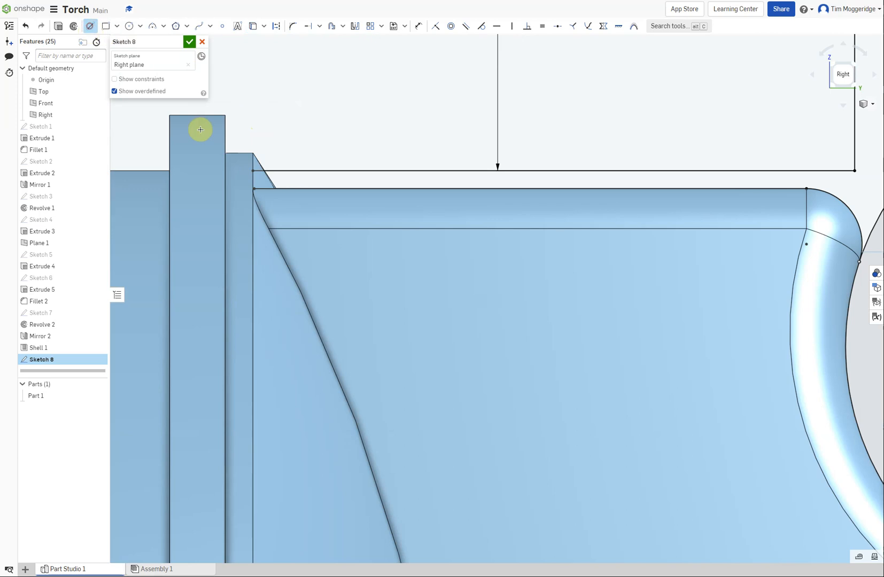
left_click(253, 172)
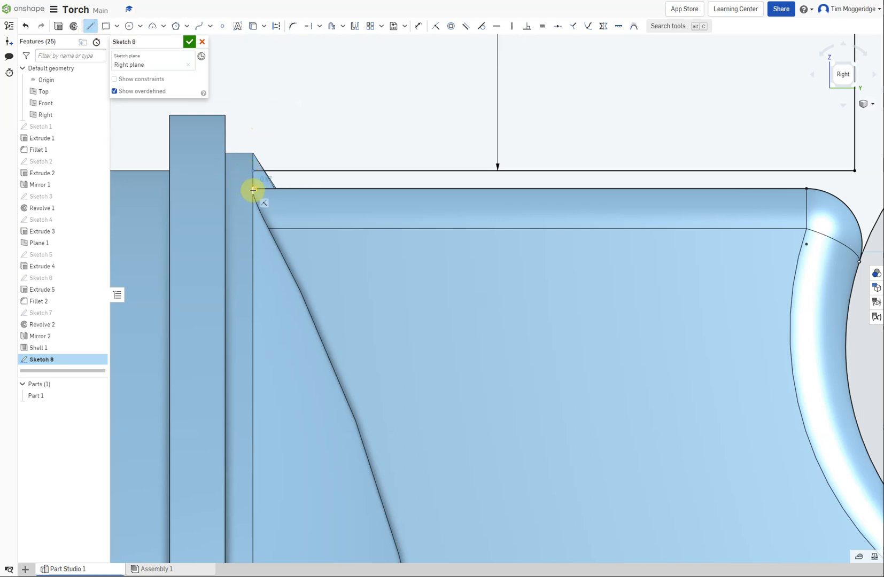
left_click(253, 188)
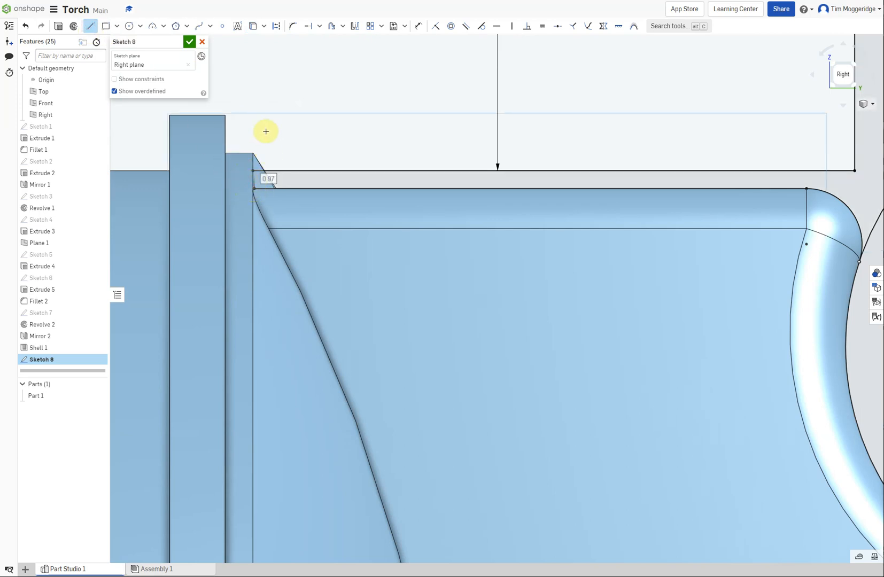
Make the short closing line's lower endpoint coincident with the collar's rear edge, removing the conflicting projection constraint from the block's top edge line
scroll(257, 177, "up", 5)
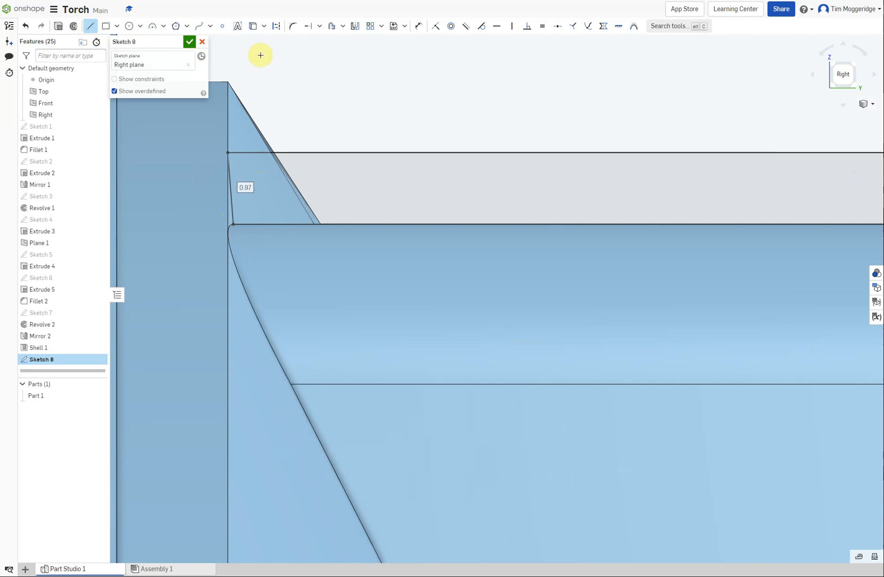
left_click(434, 26)
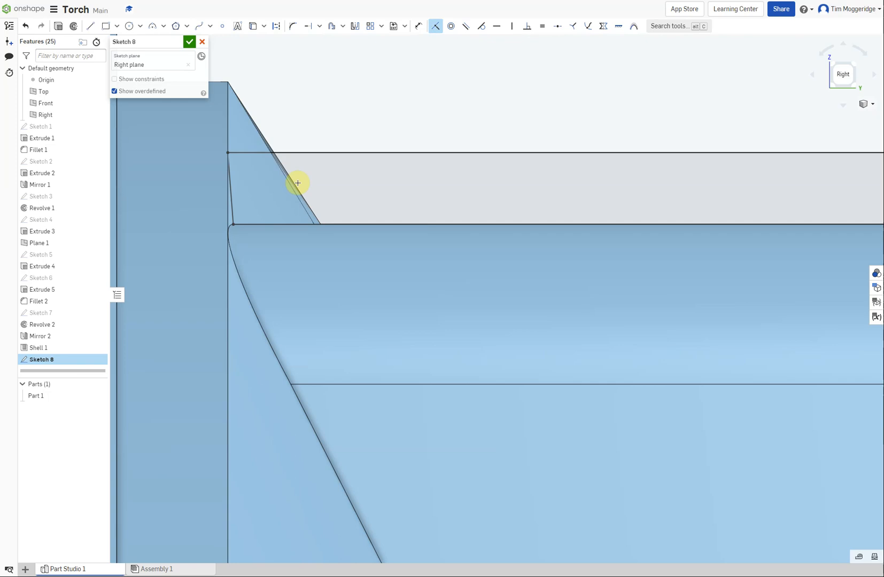
left_click(234, 225)
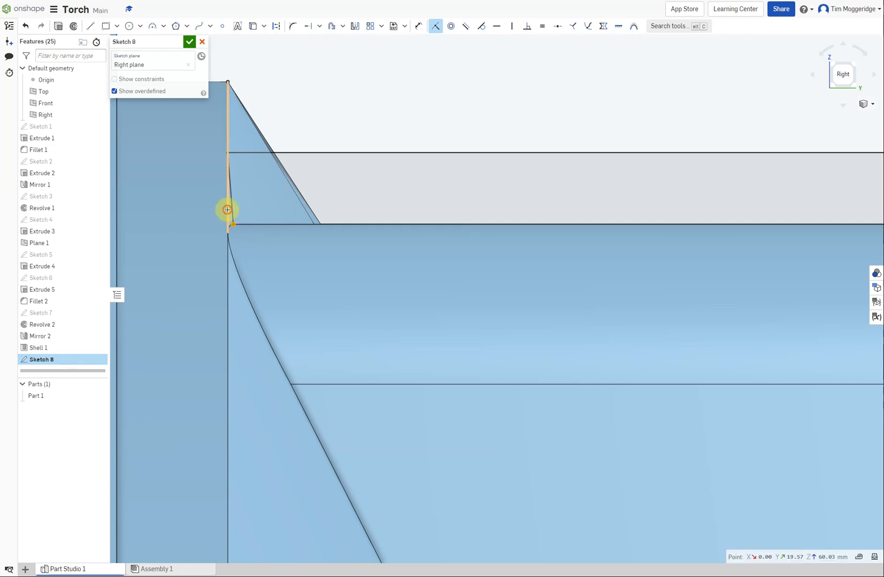
left_click(228, 209)
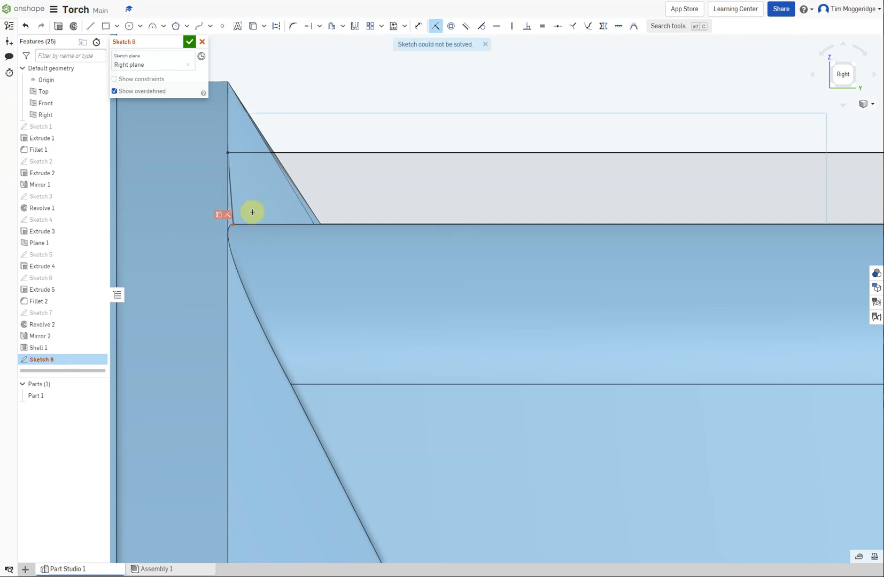
left_click(240, 224)
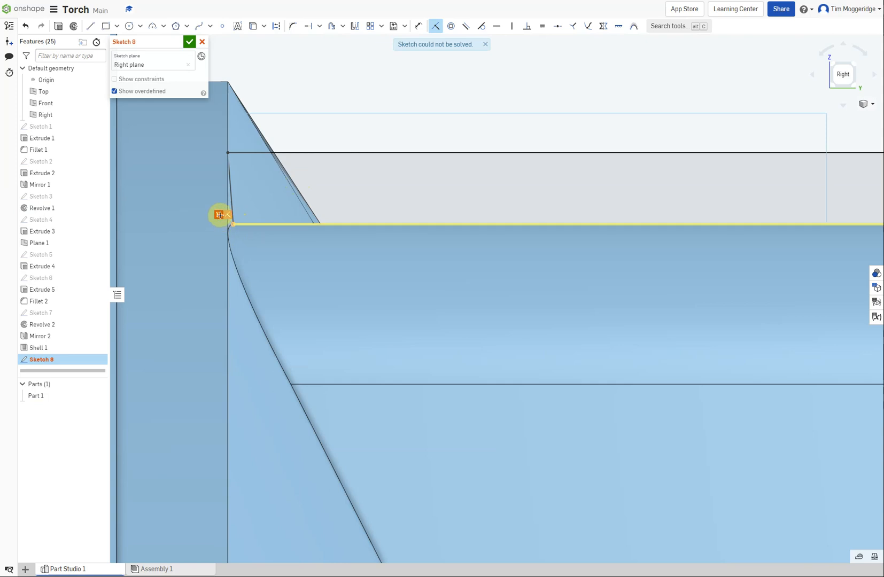
key("ctrl+z")
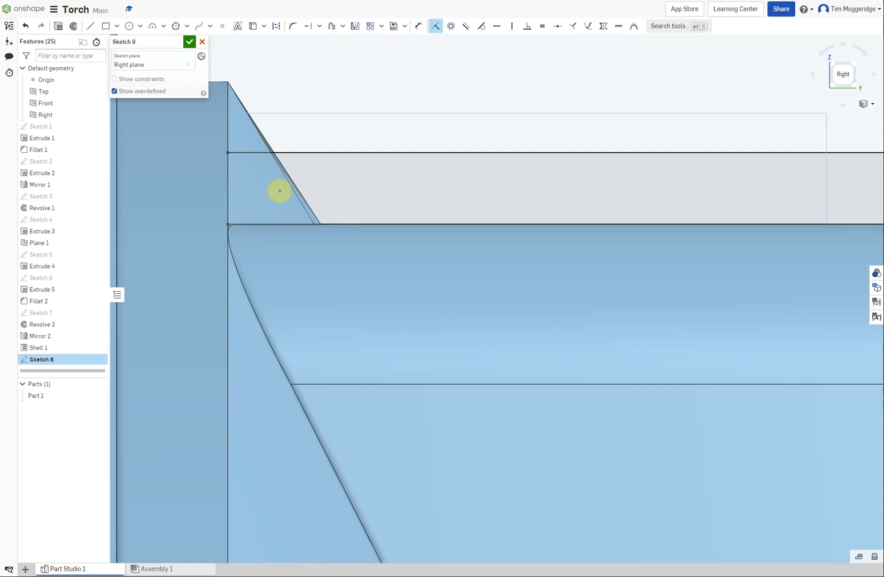
scroll(279, 191, "down", 3)
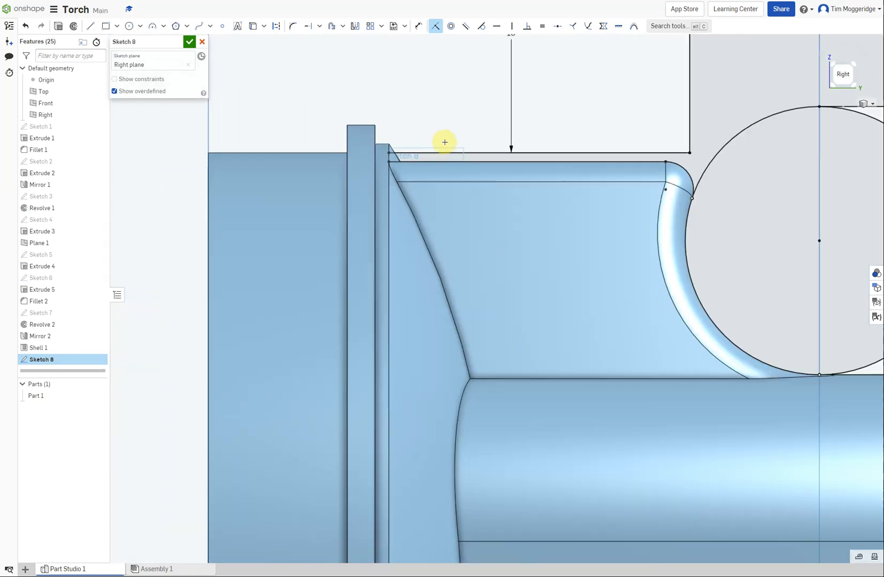
scroll(636, 123, "down", 3)
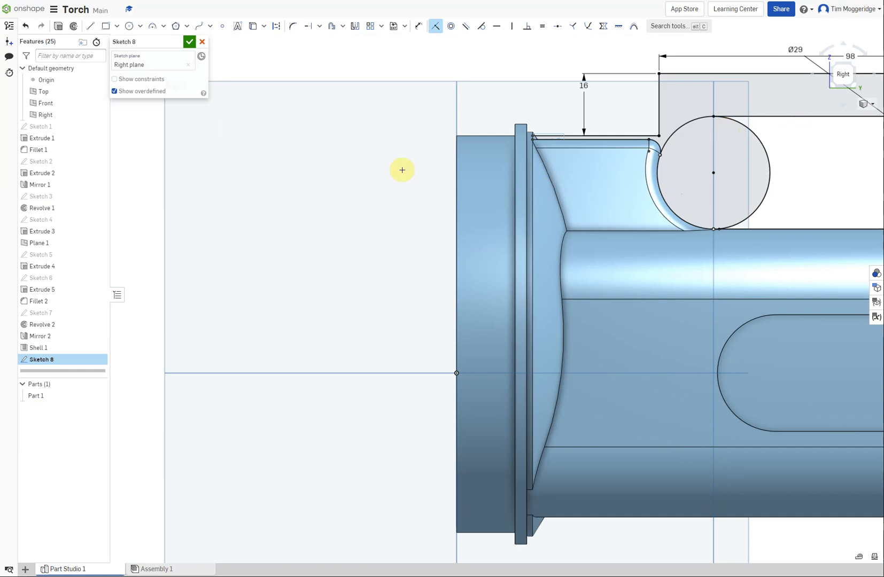
Trim away the inward-facing halves of both circles and the lower line segment running between them in the handle sketch
right_click(339, 173)
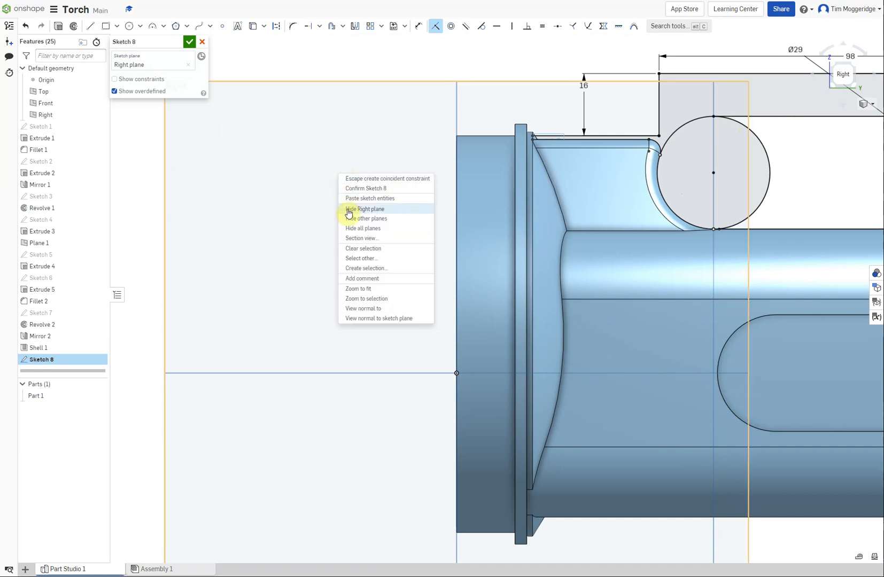
left_click(350, 288)
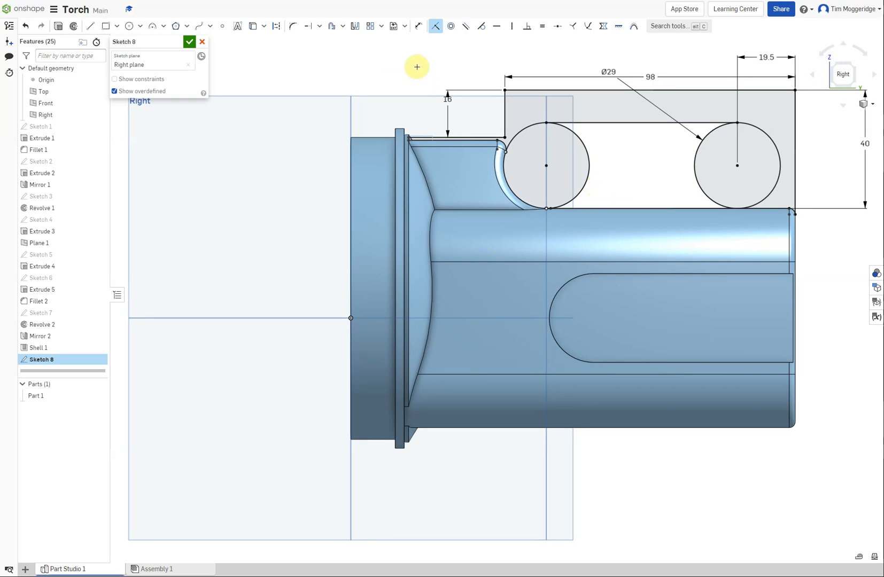
left_click(319, 26)
left_click(321, 40)
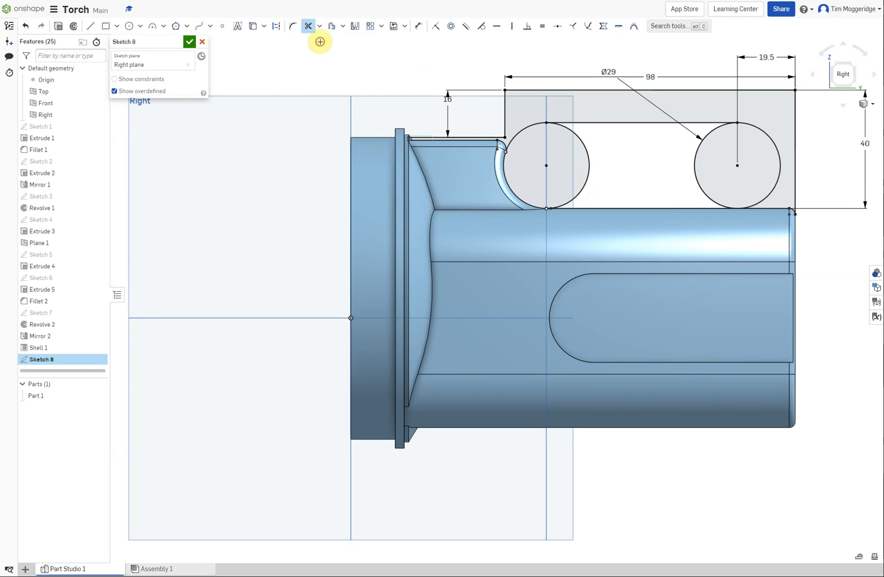
left_click(585, 148)
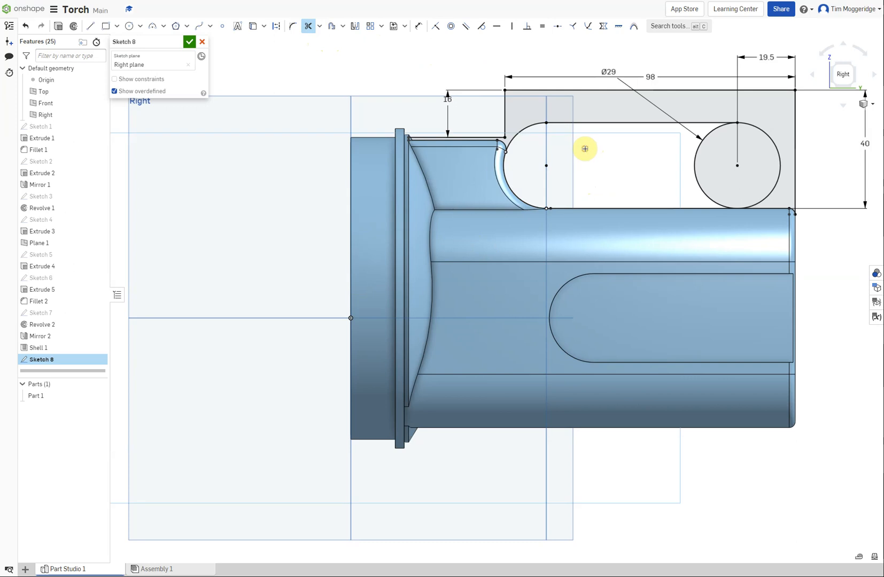
left_click(694, 172)
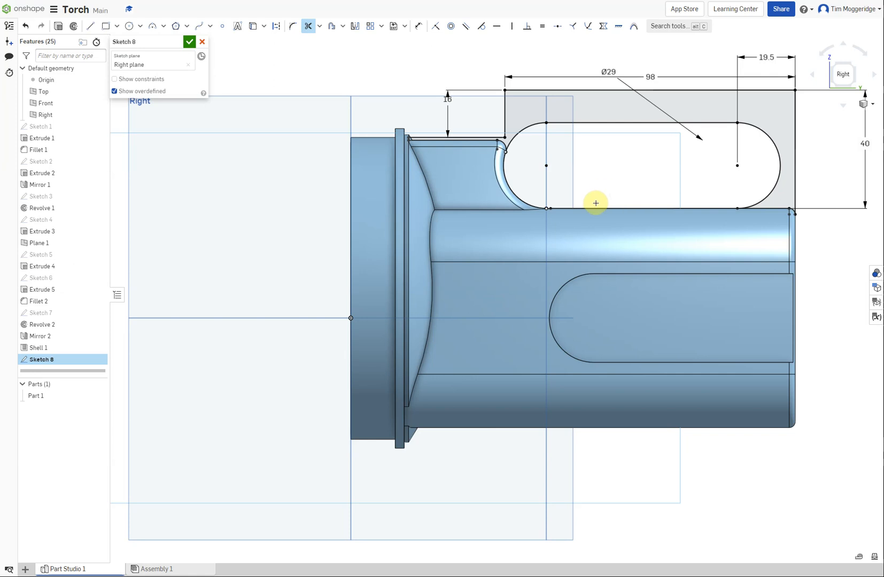
left_click(597, 207)
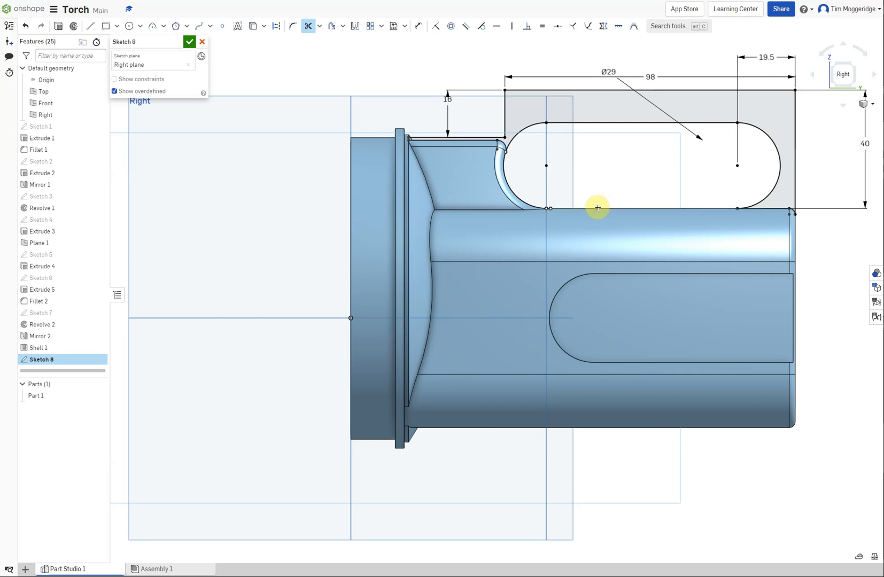
Examine the sketch where the trimmed opening meets the torch body and along the raised block's top edge
scroll(556, 204, "up", 10)
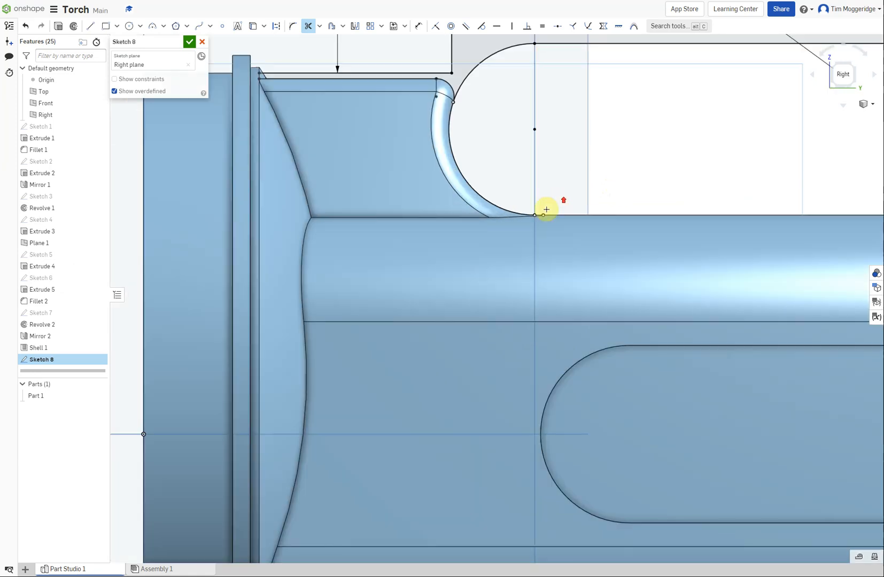
scroll(539, 211, "up", 3)
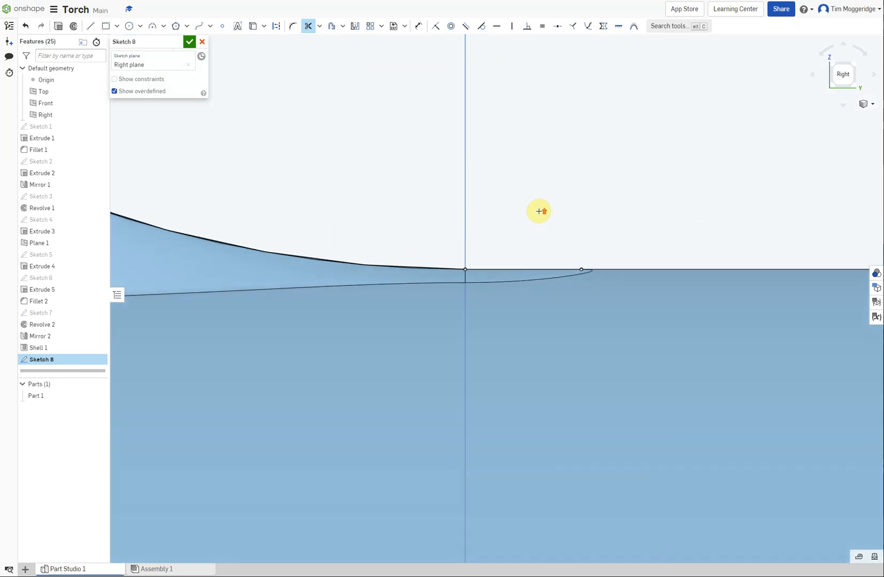
scroll(539, 211, "down", 10)
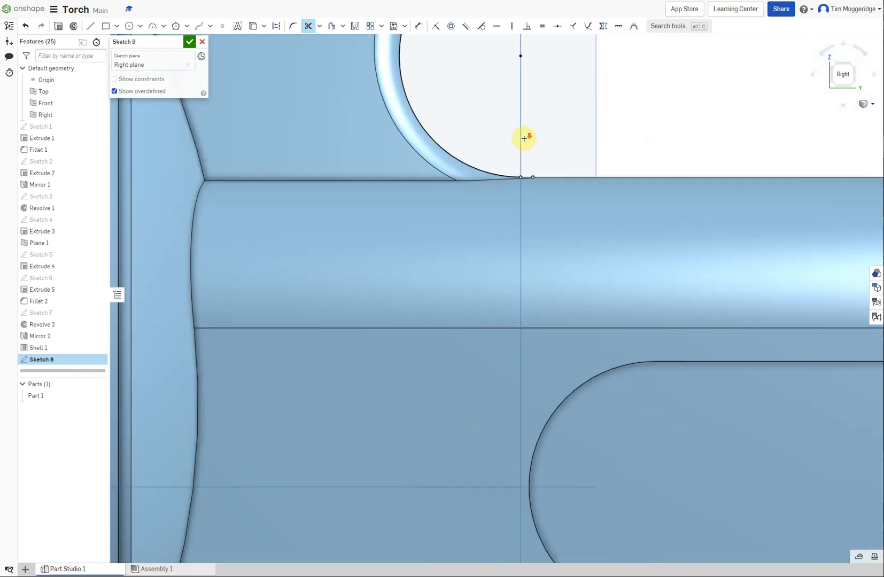
scroll(529, 125, "up", 4)
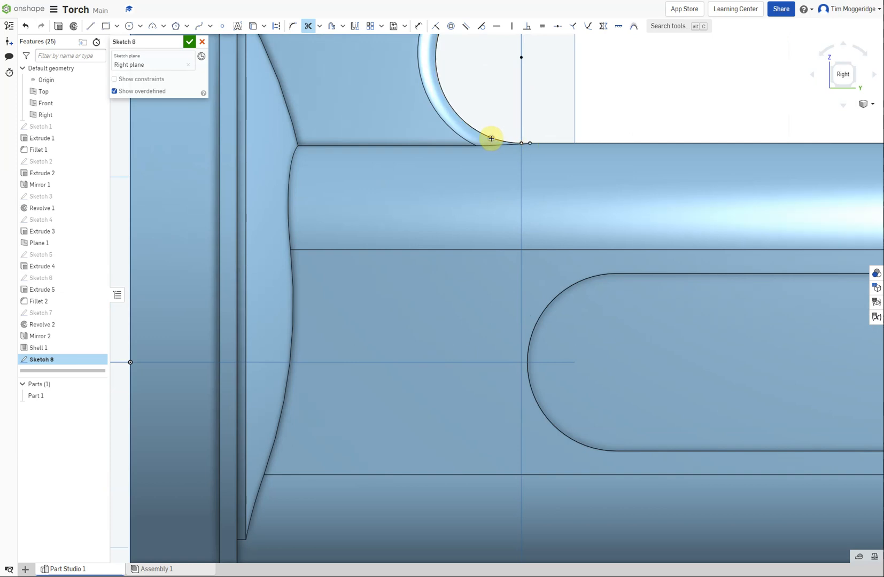
scroll(492, 134, "down", 5)
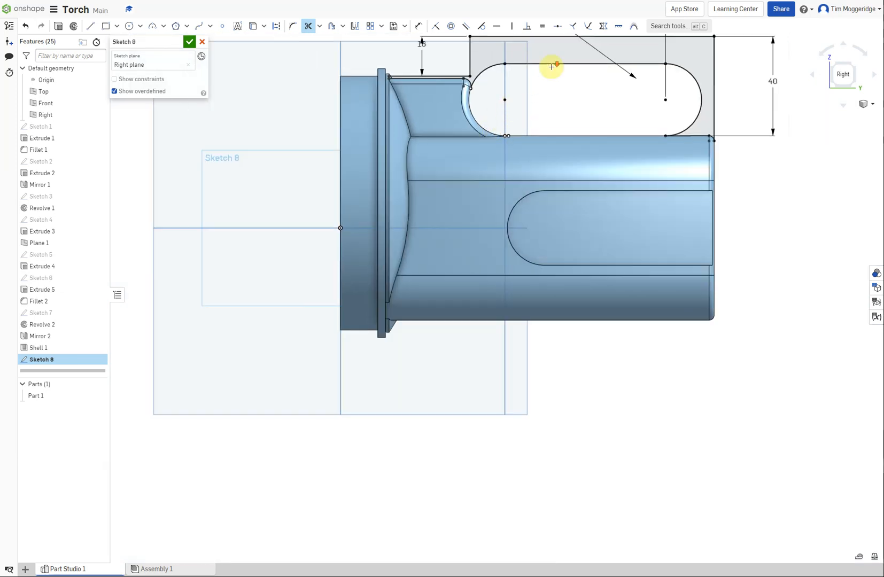
scroll(561, 42, "up", 4)
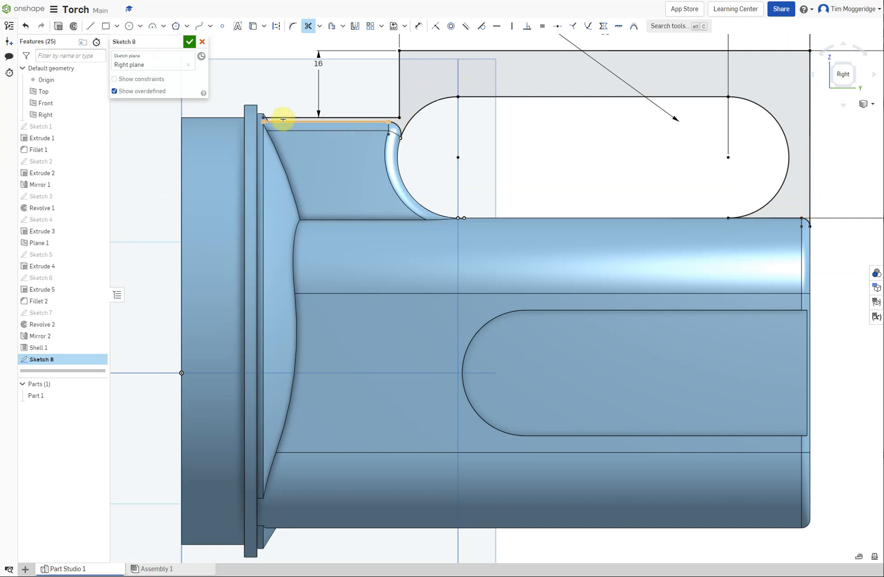
scroll(460, 125, "down", 2)
scroll(460, 125, "down", 2)
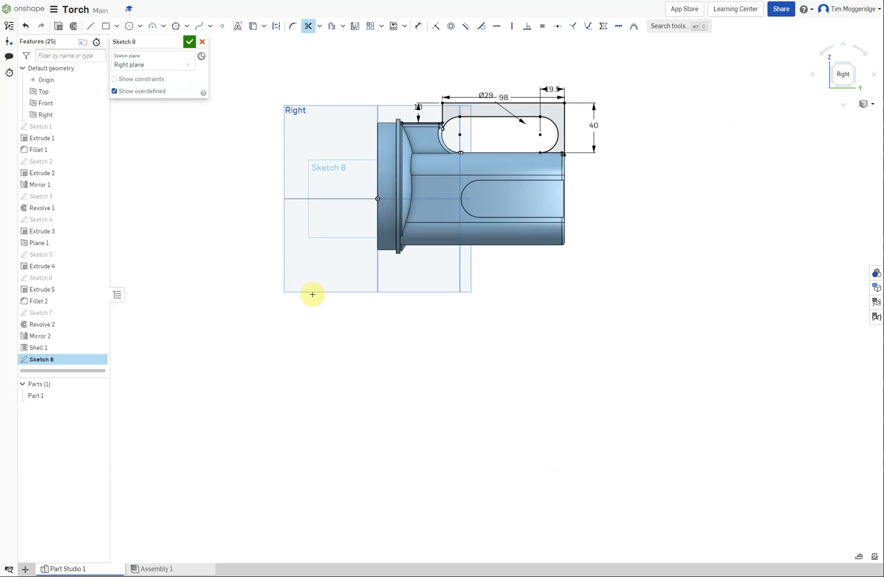
Extrude the handle profile symmetrically to a total depth of 25 mm, adding it to the torch body
left_click(865, 103)
left_click(825, 116)
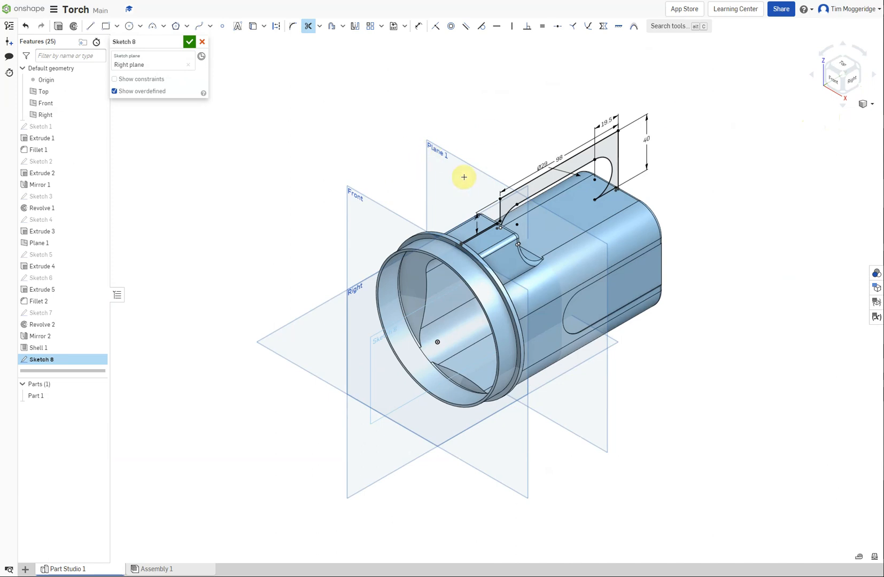
left_click(59, 27)
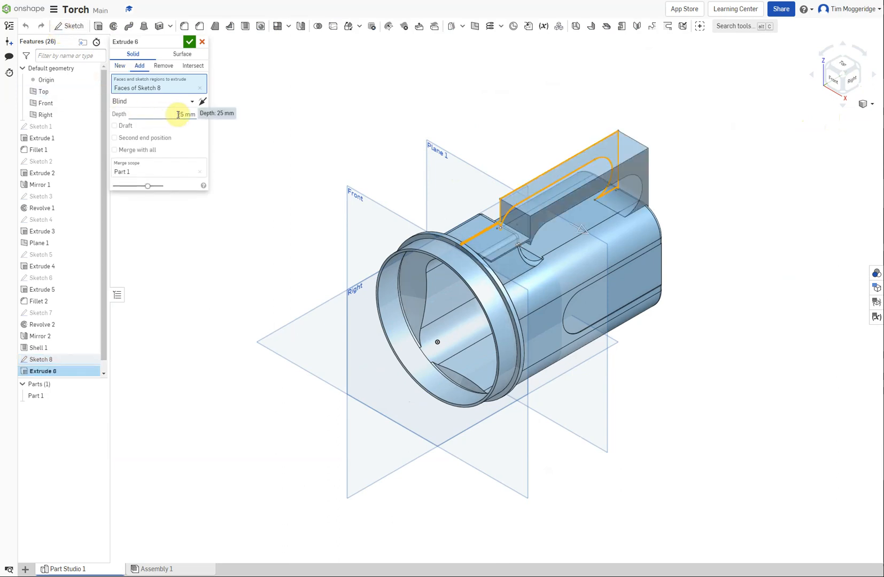
left_click(192, 102)
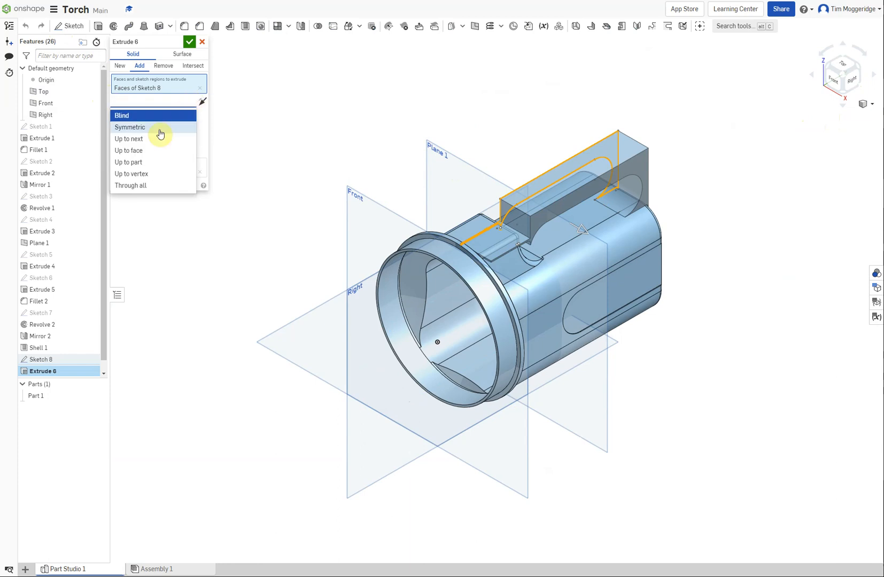
left_click(129, 128)
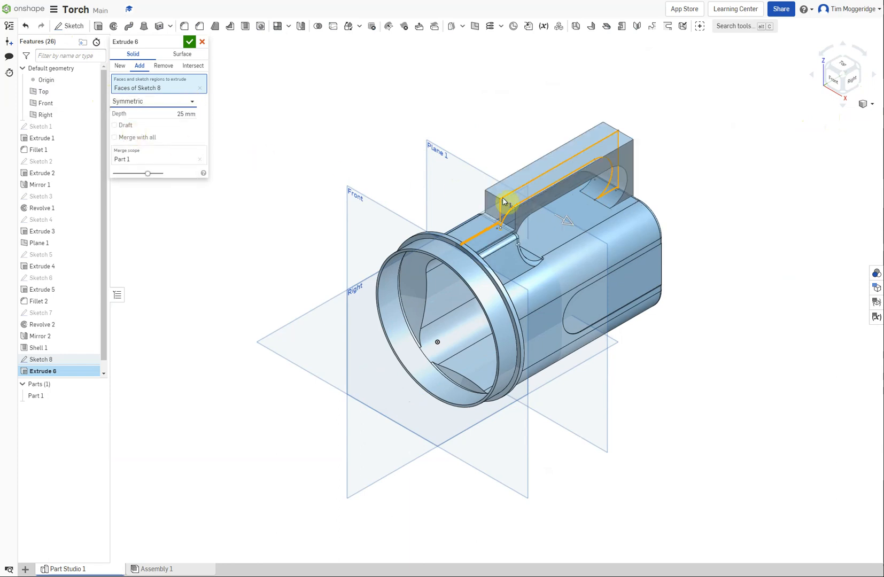
left_click(190, 42)
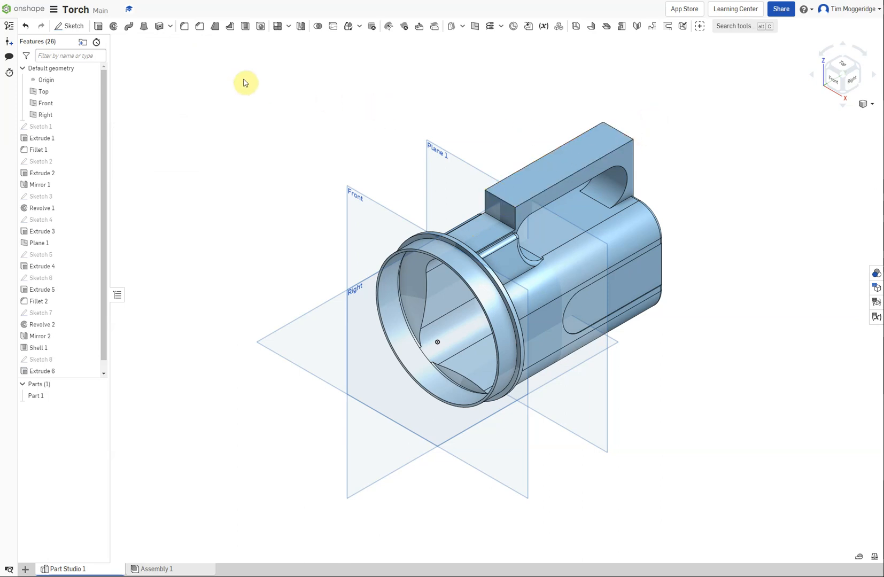
Fillet the handle's upper rear edge with an 18 mm radius
left_click(184, 28)
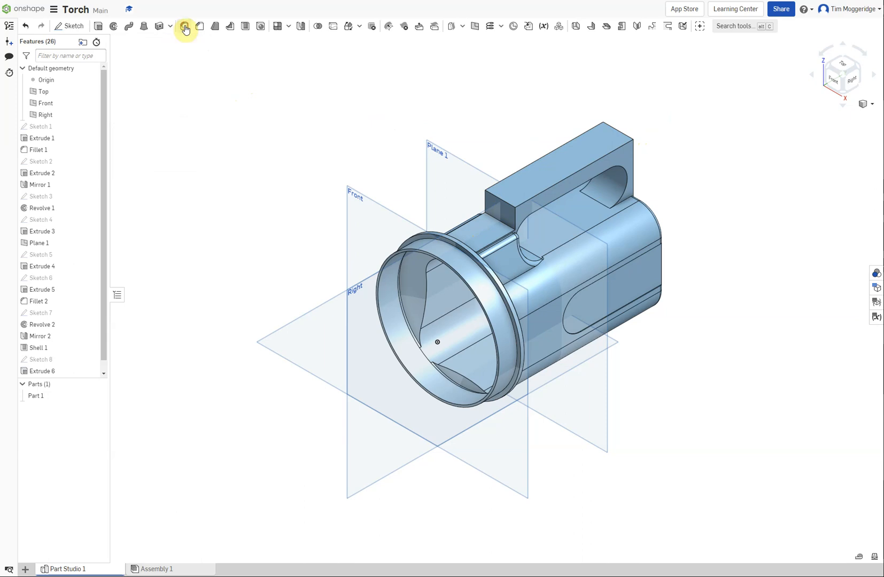
left_click(621, 134)
left_click(185, 114)
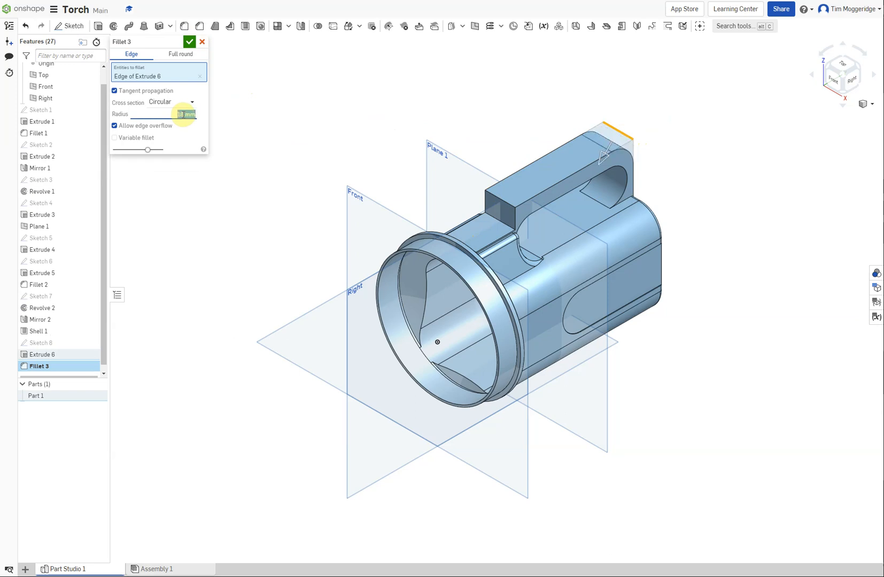
left_click(189, 41)
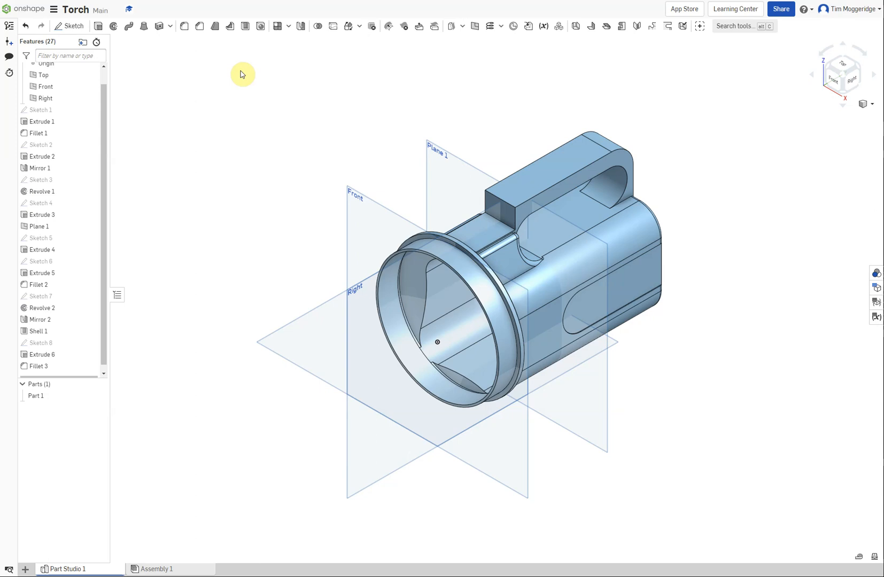
Fillet the handle's upper front edge, nearest the collar, with a 5 mm radius
left_click(184, 26)
left_click(493, 196)
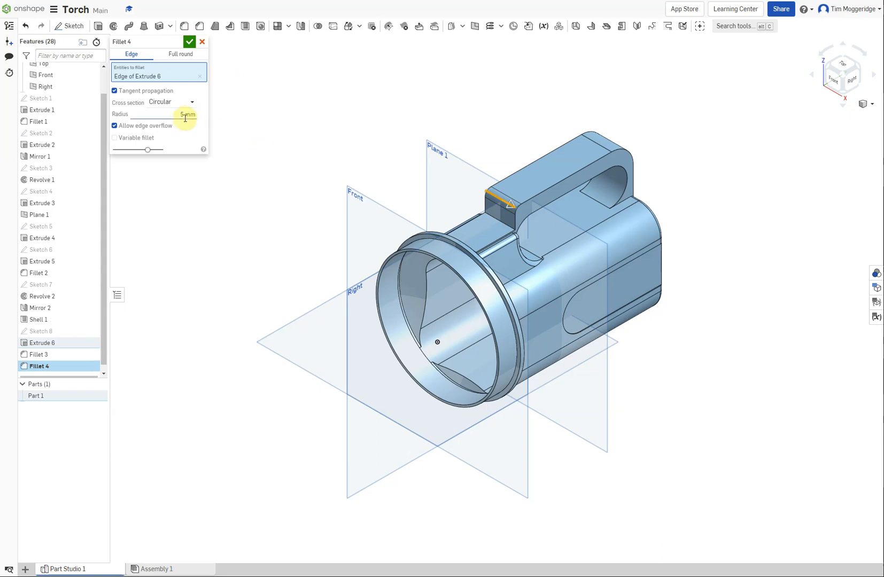
left_click(192, 45)
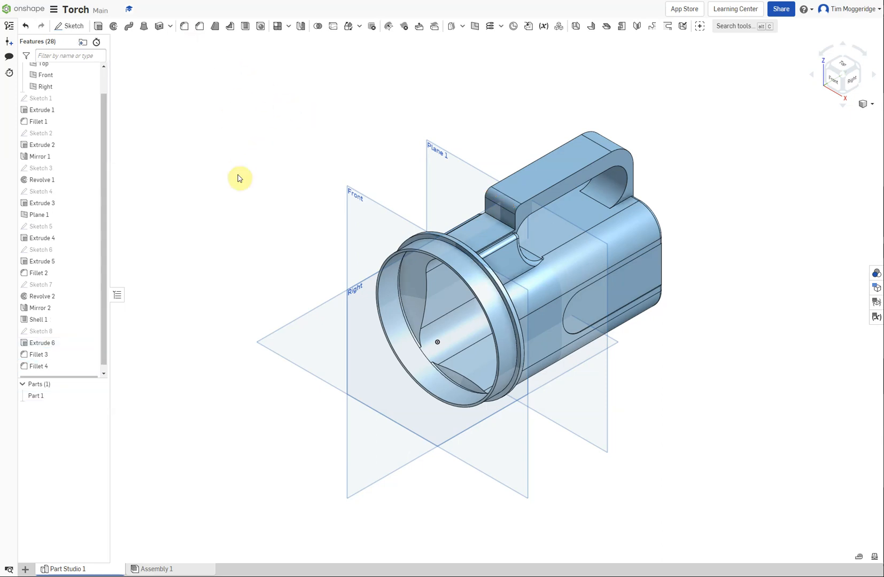
Start a new sketch on the Right plane, viewed square-on at the handle
right_click_drag(238, 177, 240, 165)
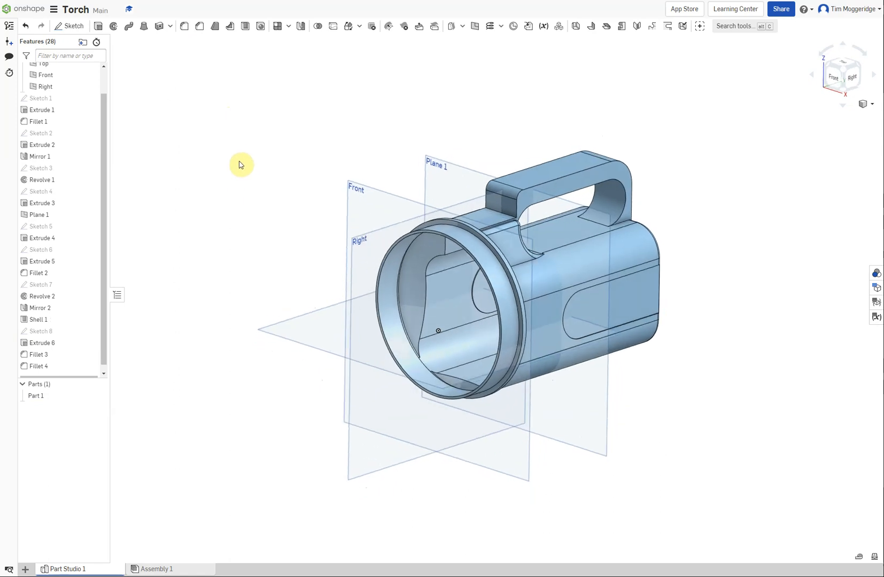
mouse_move(668, 173)
right_mouse_down()
mouse_move(649, 154)
mouse_move(661, 172)
mouse_move(635, 162)
mouse_move(652, 176)
right_mouse_up()
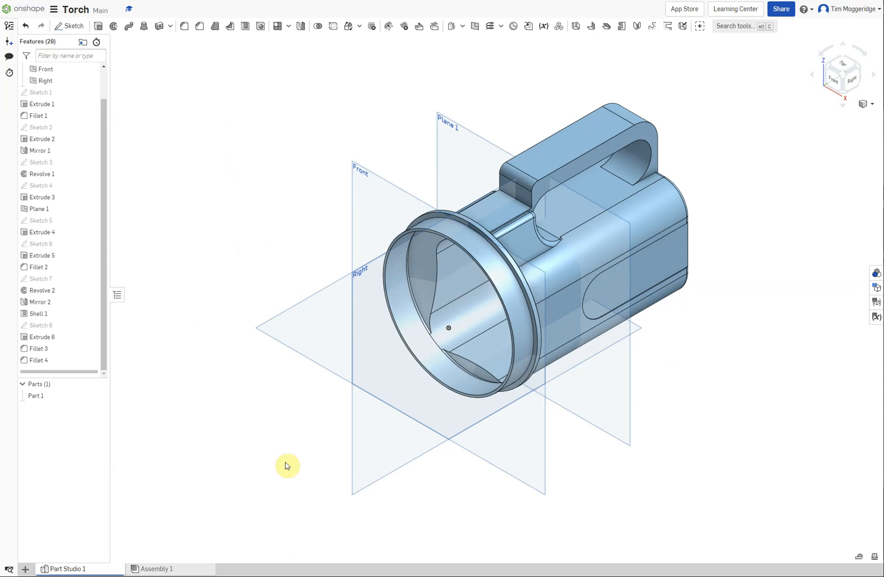
right_click(383, 452)
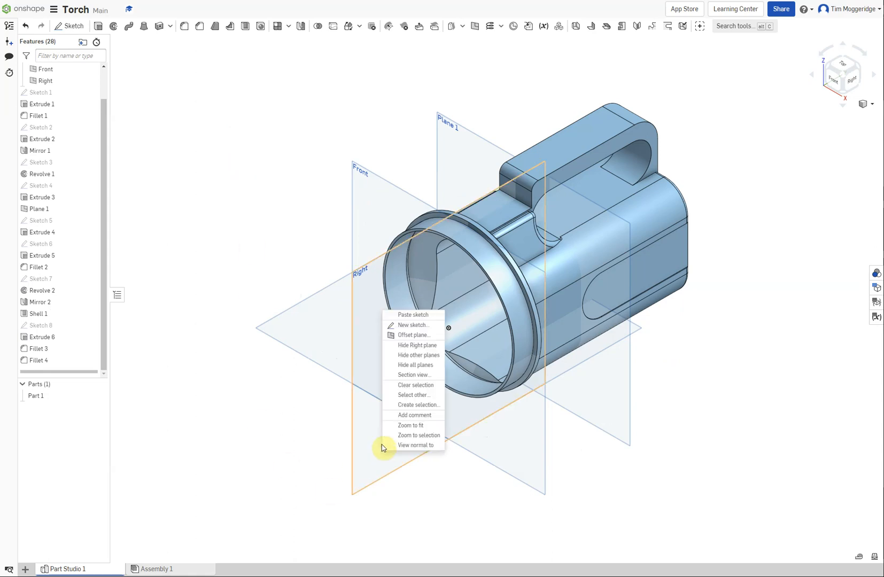
left_click(403, 325)
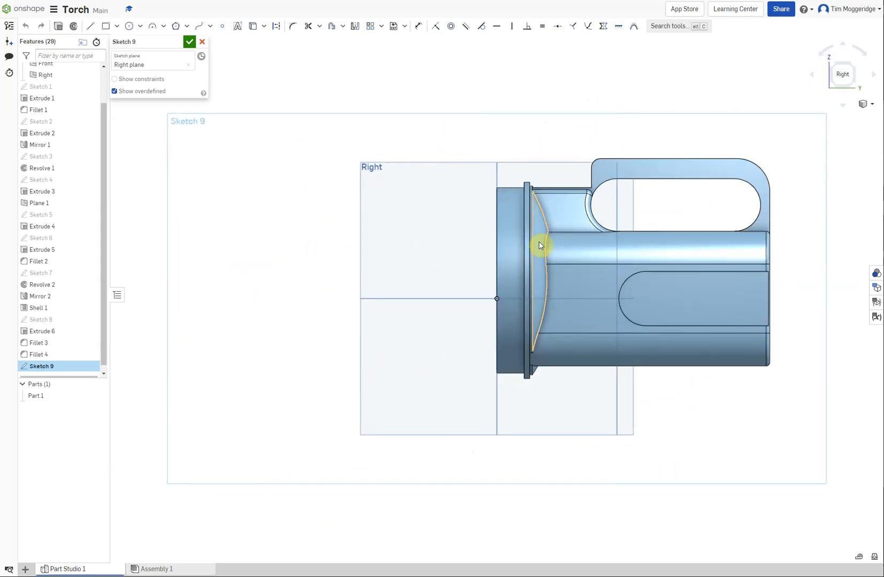
scroll(763, 161, "up", 3)
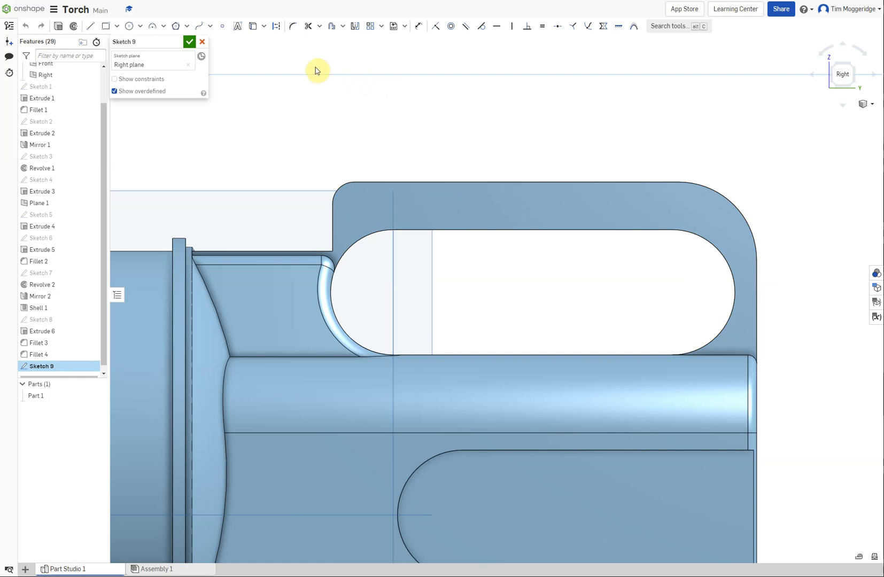
Offset the handle's outer top edge and large rear corner arc 3 mm inward into the handle
left_click(331, 26)
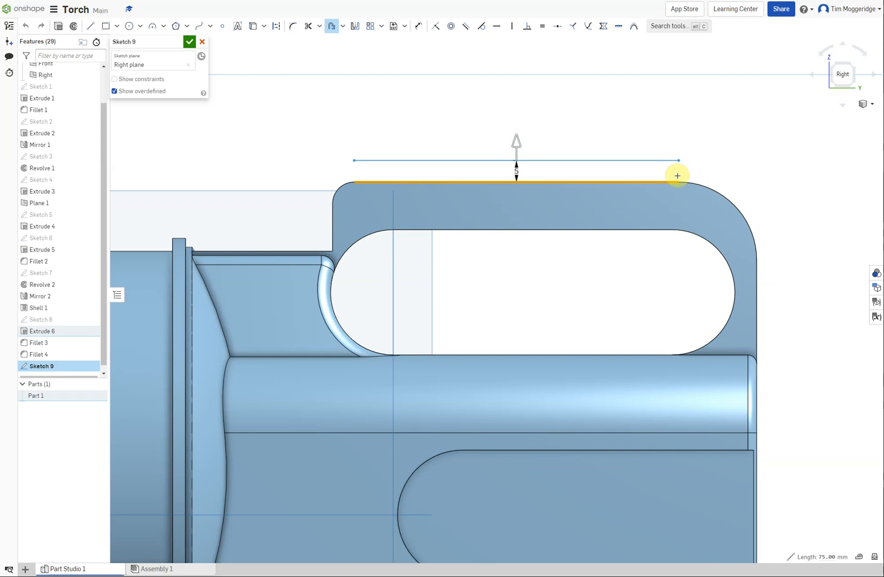
left_click(710, 186)
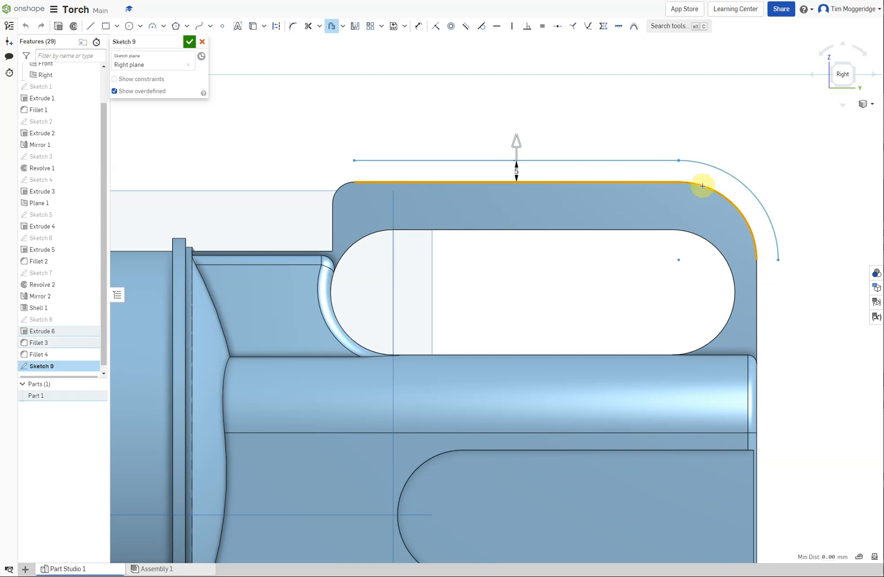
left_click_drag(517, 143, 521, 174)
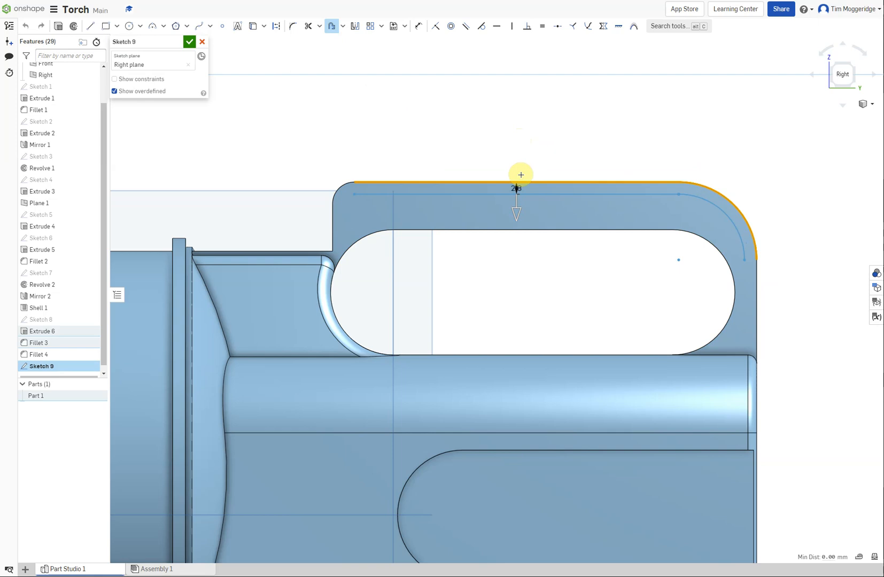
left_click(521, 175)
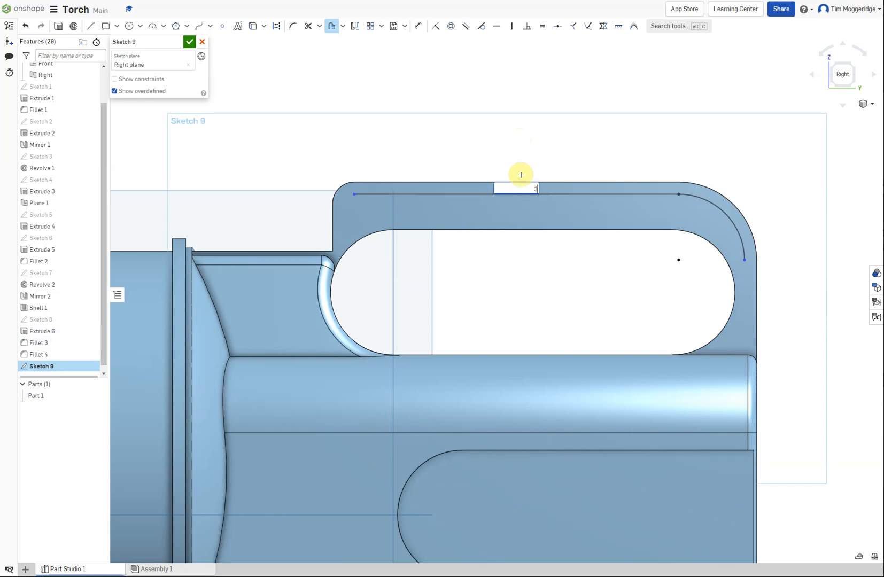
key("Return")
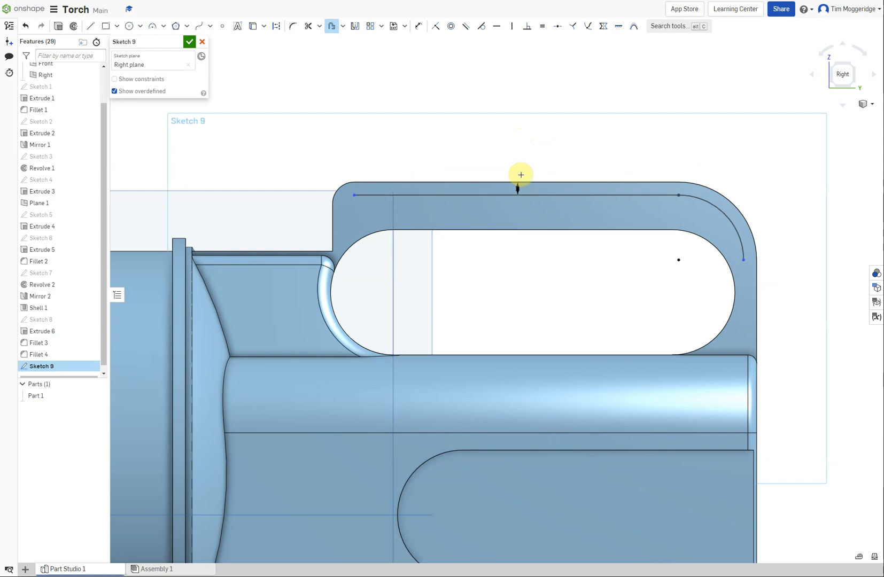
Offset the grip opening's upper edge and rear arc 3 mm outward into the handle
left_click(423, 230)
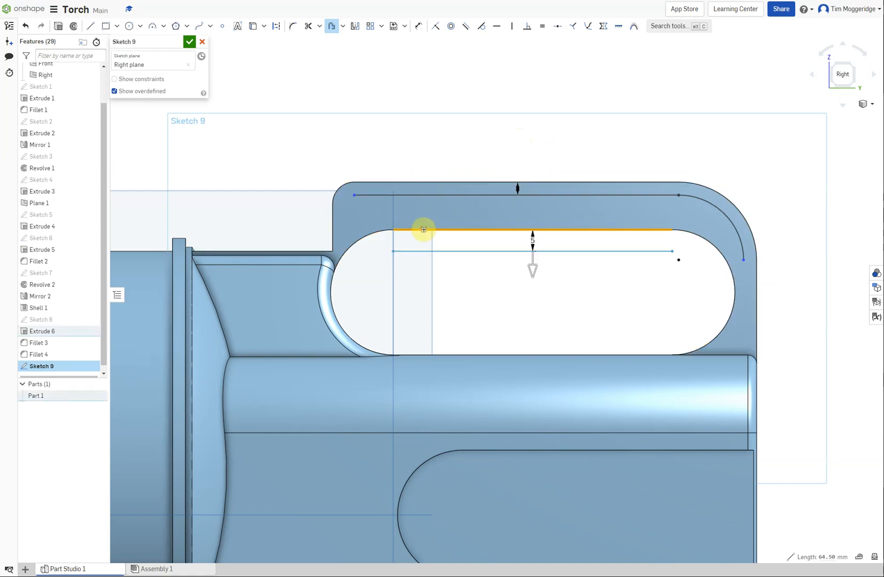
left_click(696, 236)
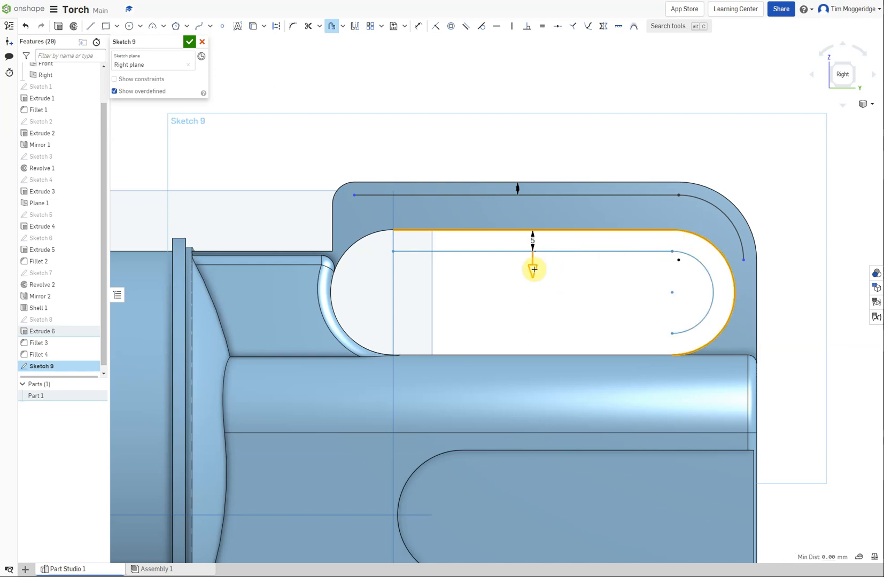
left_click_drag(532, 252, 529, 236)
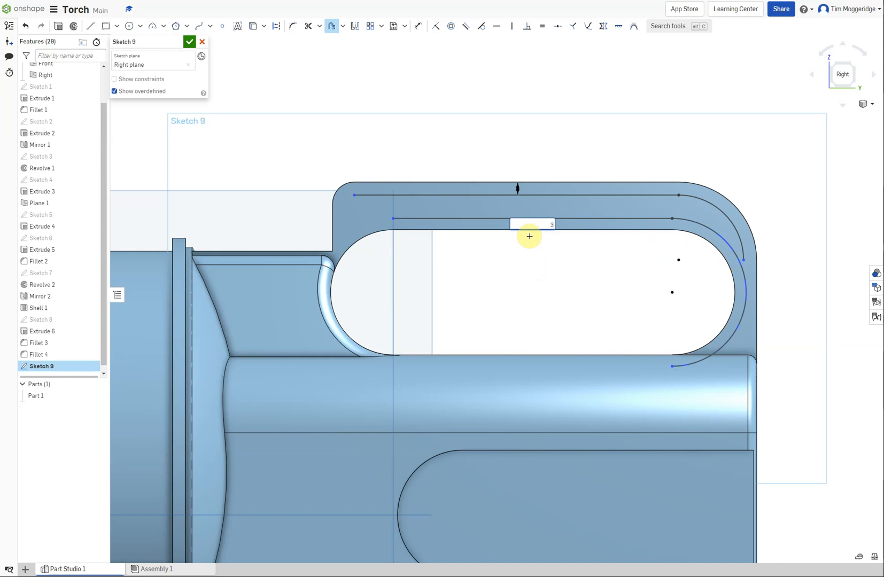
type("3")
key("Return")
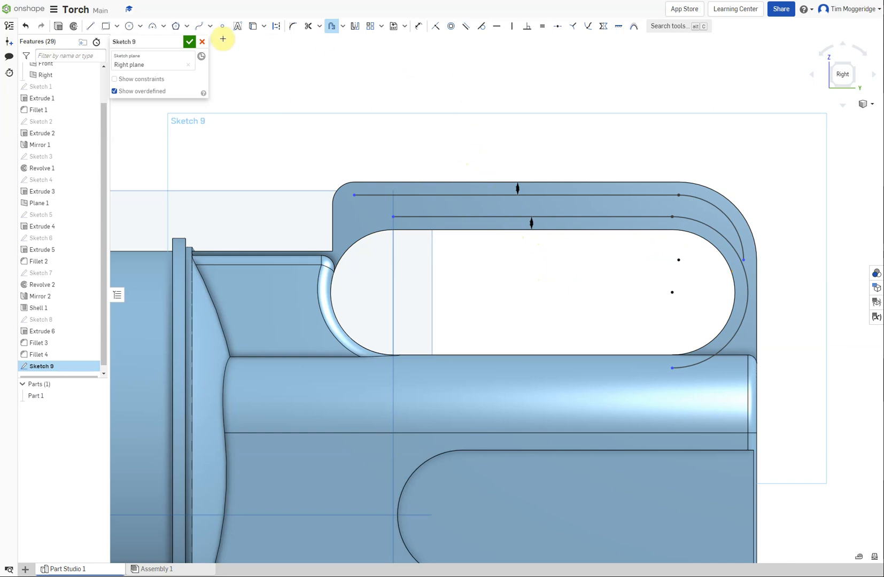
Sketch a circle between the two offset curves near the handle's upper rear corner and set its diameter to 5 mm
left_click(129, 27)
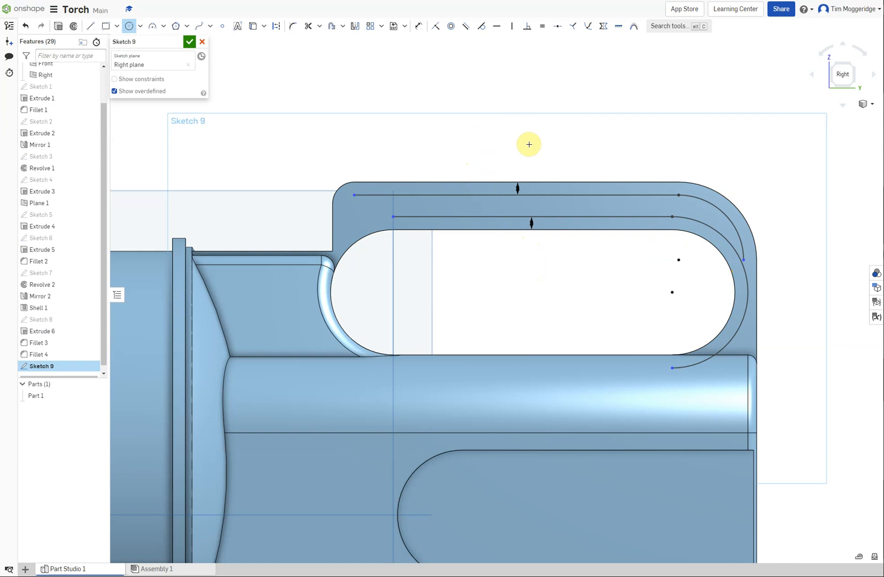
left_click(691, 208)
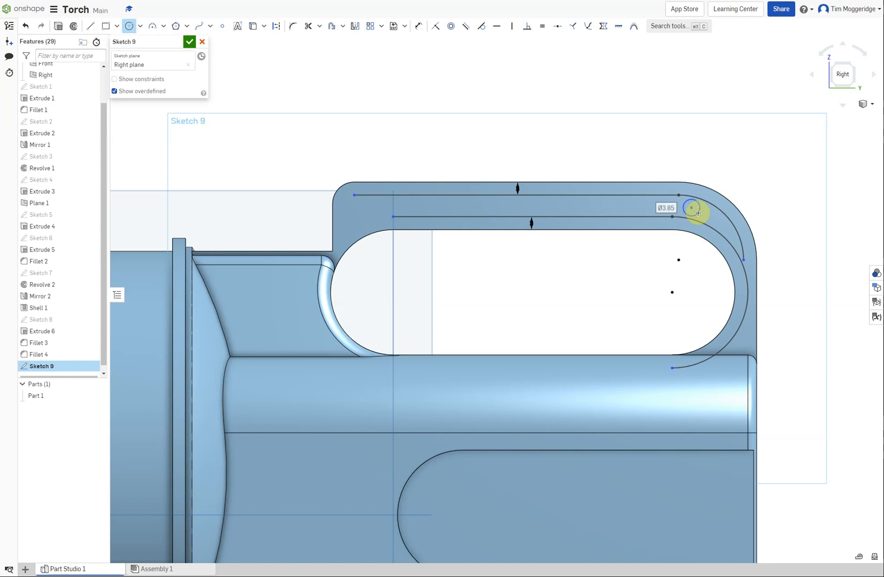
left_click(697, 213)
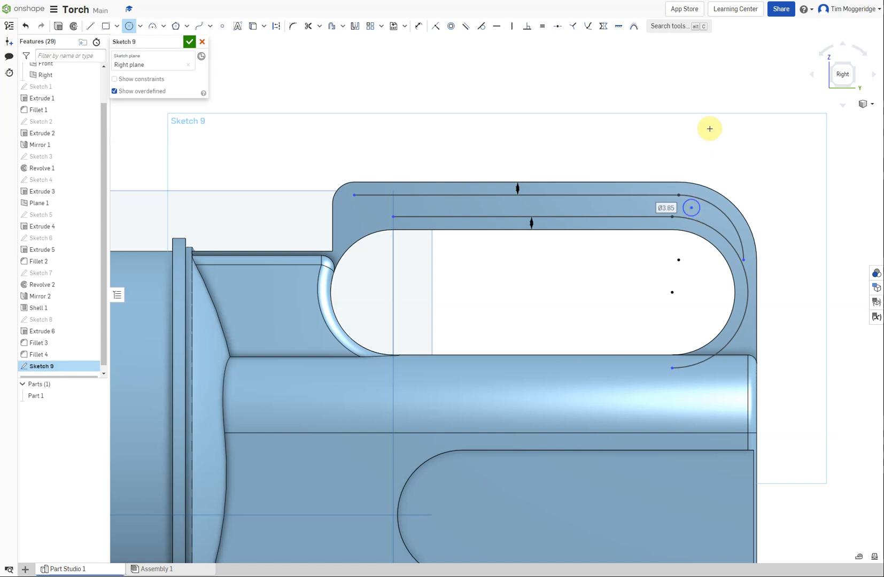
left_click(418, 26)
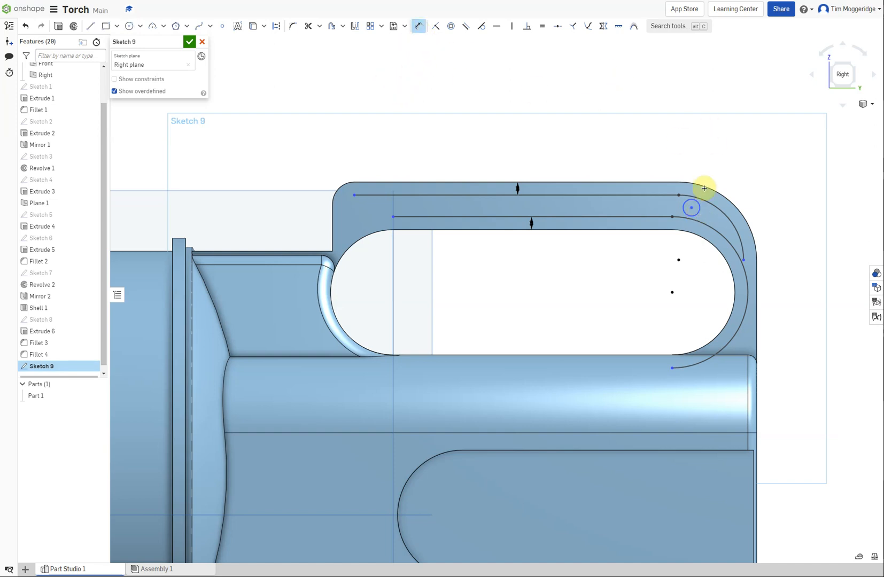
left_click(696, 202)
left_click(783, 182)
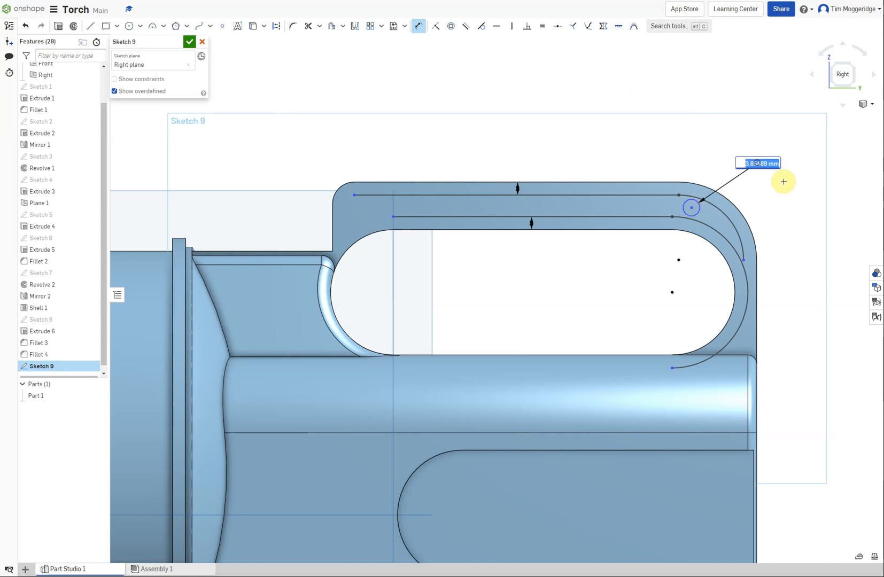
type("5")
key("Return")
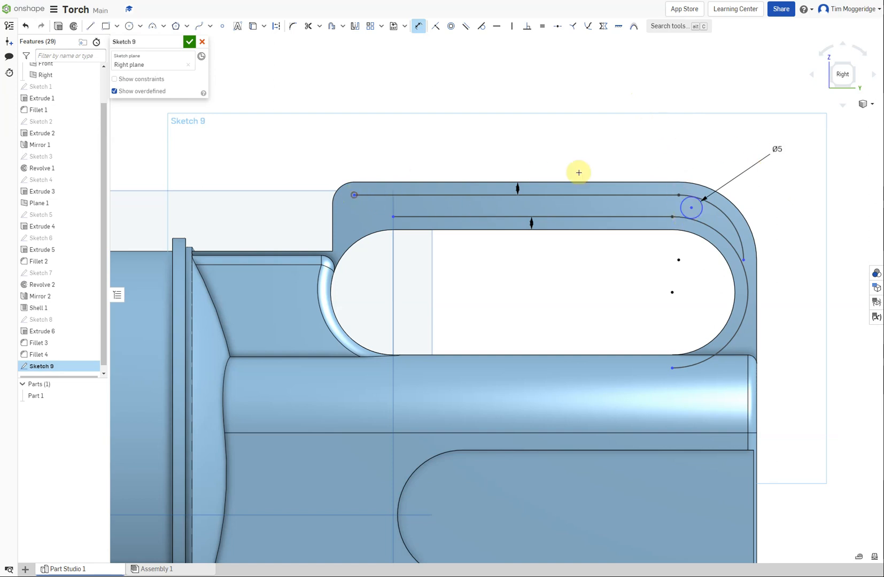
Set the horizontal distance from the upper offset line's front endpoint to the circle's centre to 80 mm
left_click(691, 210)
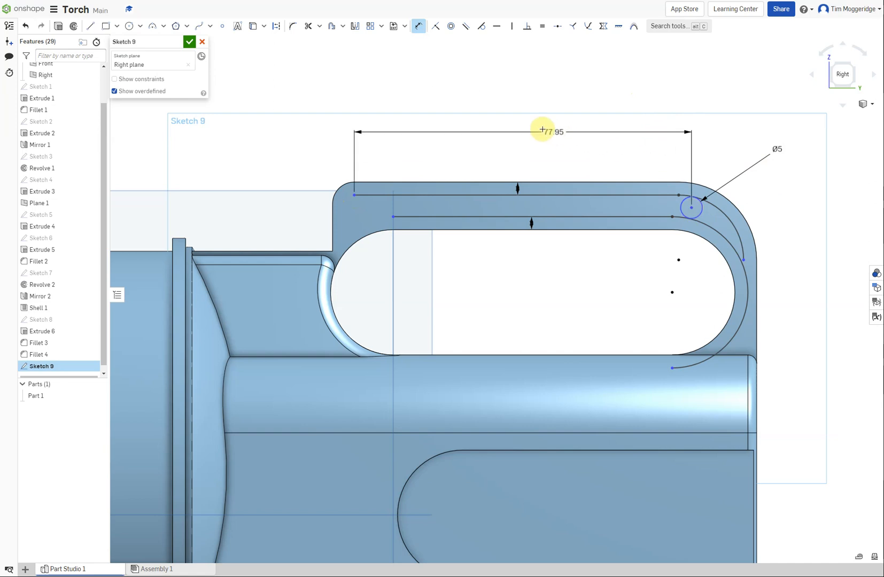
left_click(525, 129)
type("80")
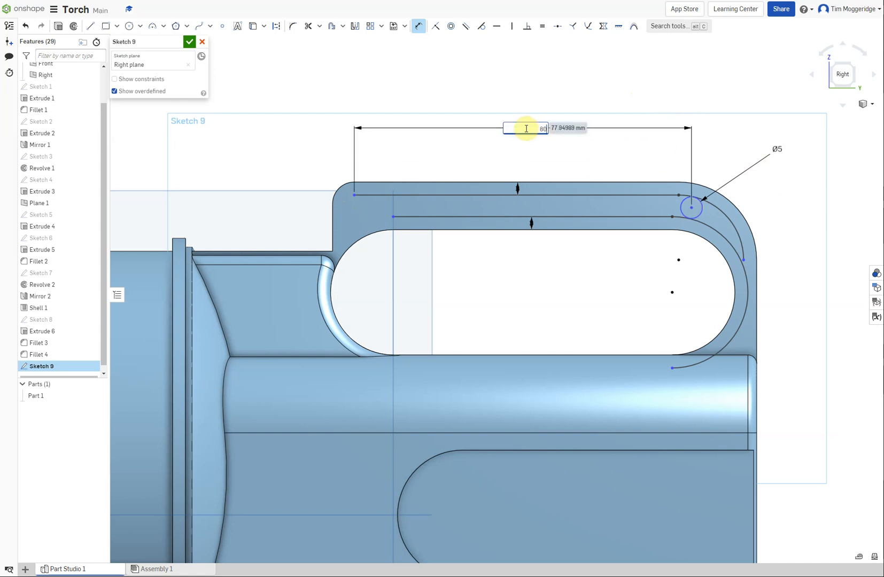
key("Return")
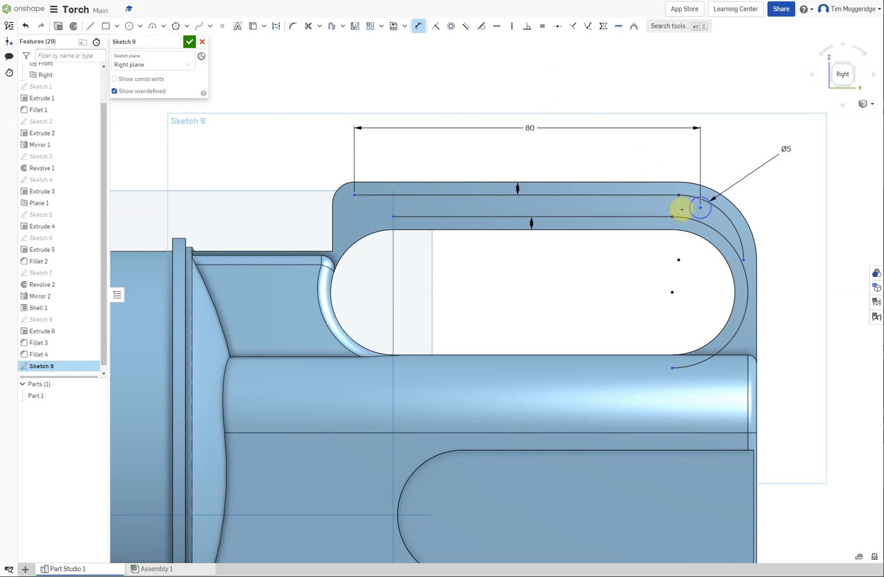
Make the 5 mm circle tangent to both the inner and outer offset arcs
left_click(481, 26)
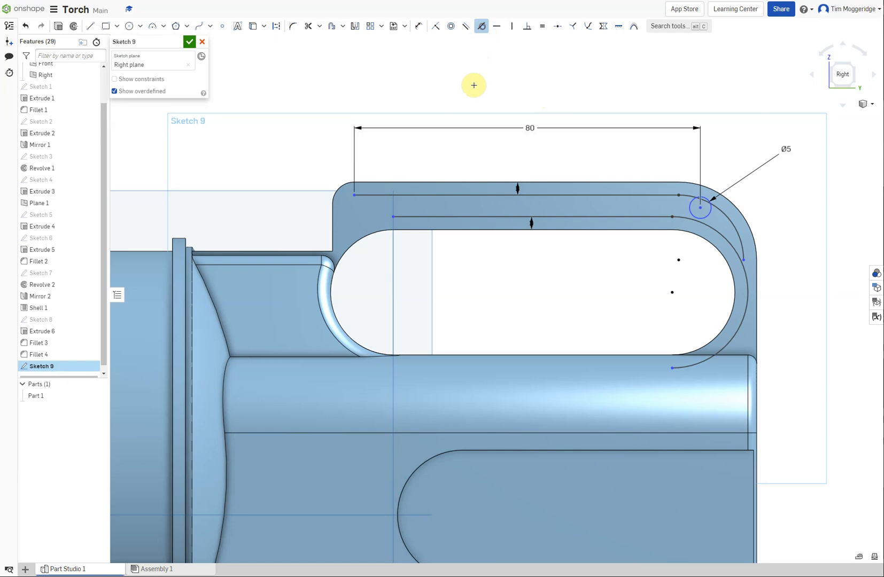
left_click(688, 212)
left_click(685, 219)
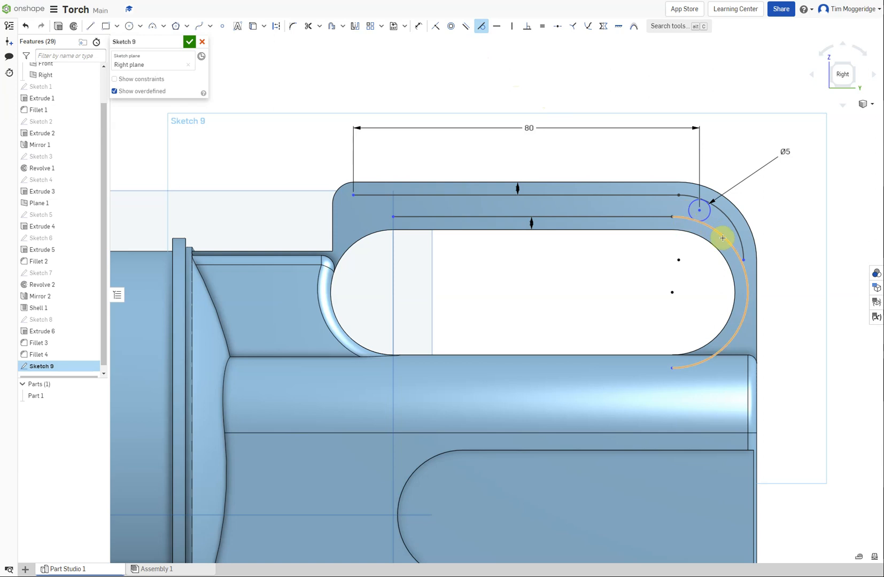
scroll(706, 206, "up", 10)
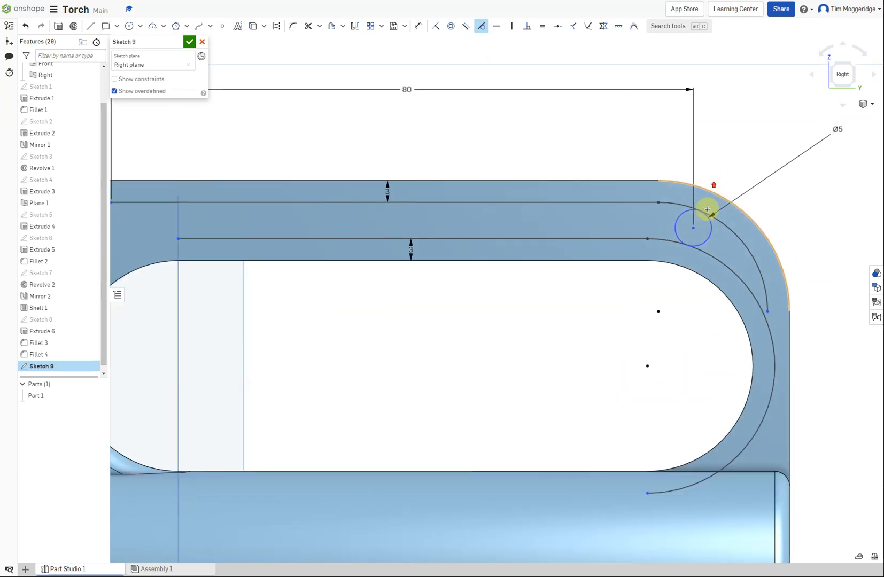
scroll(706, 210, "up", 5)
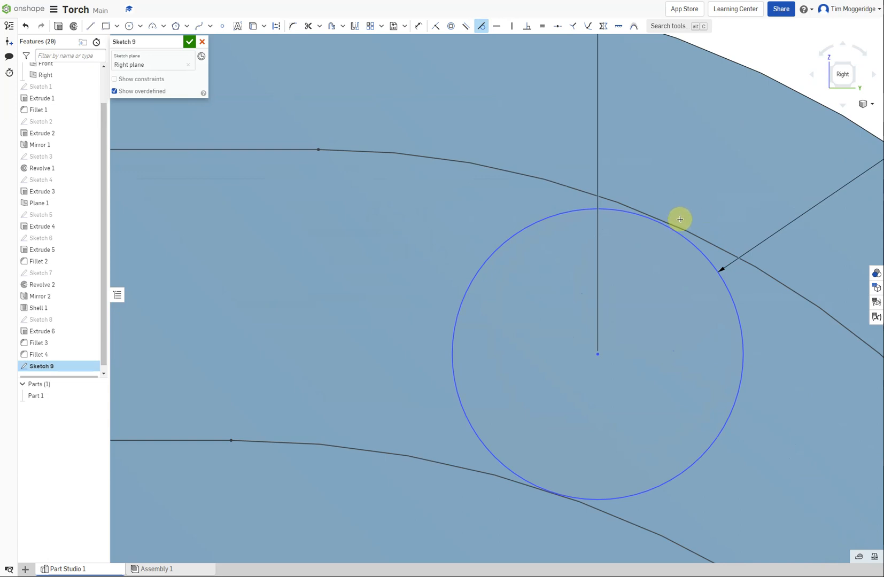
left_click(705, 255)
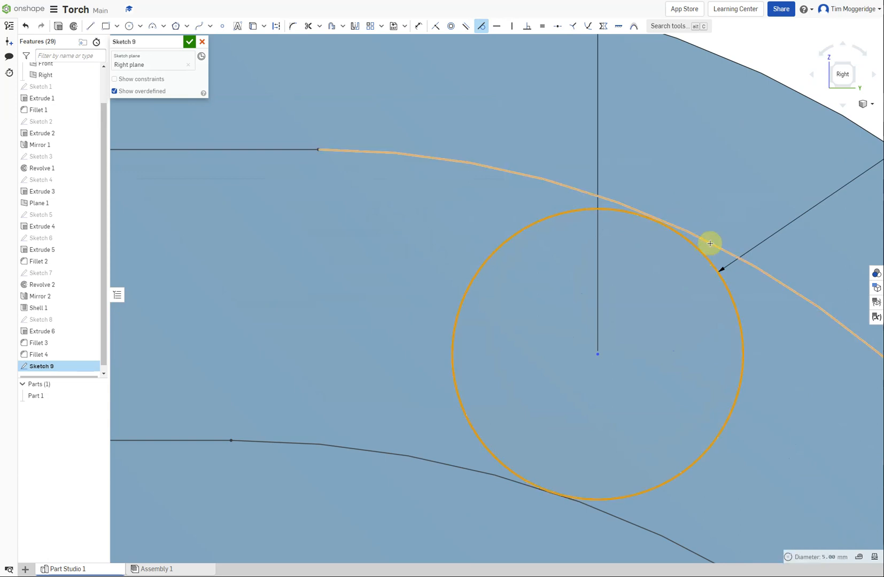
left_click(709, 243)
scroll(711, 243, "down", 5)
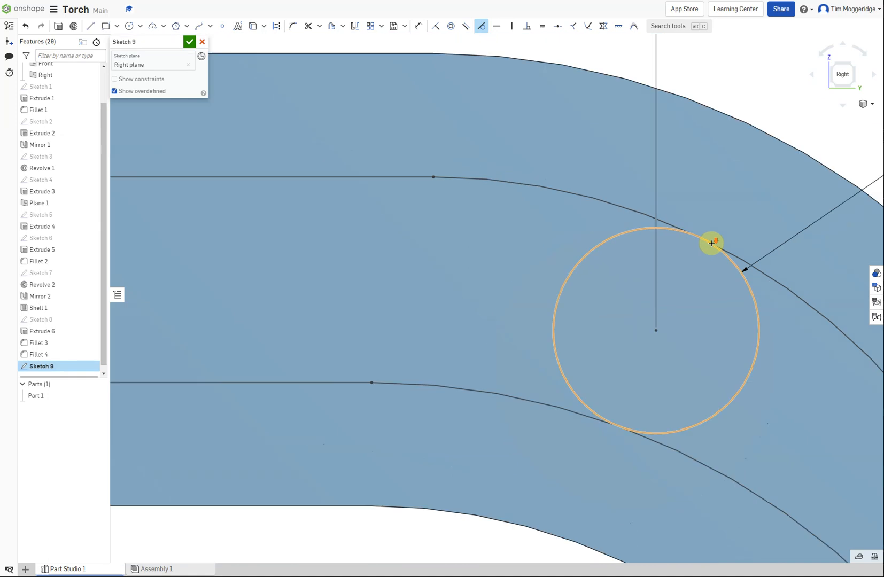
scroll(714, 242, "down", 5)
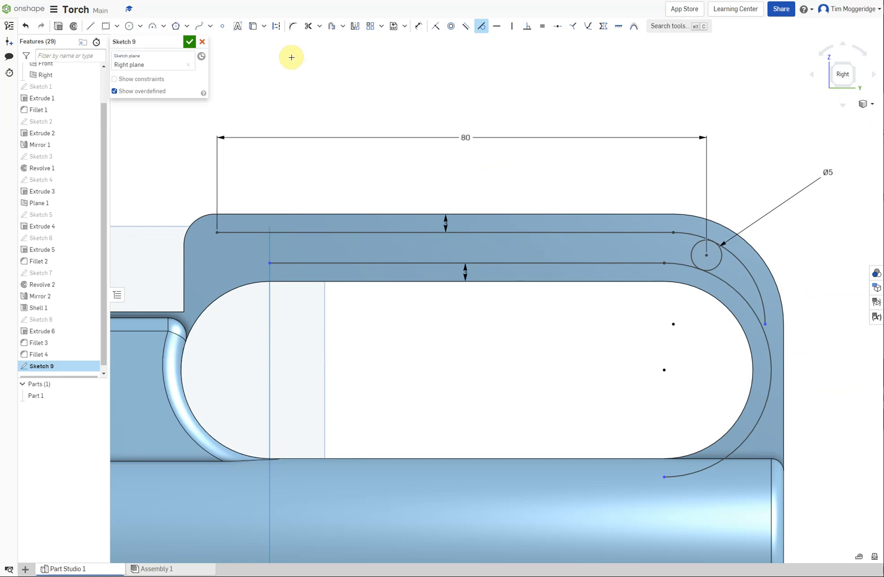
Extend the lower offset line forward to the handle's front edge
left_click(320, 26)
left_click(316, 61)
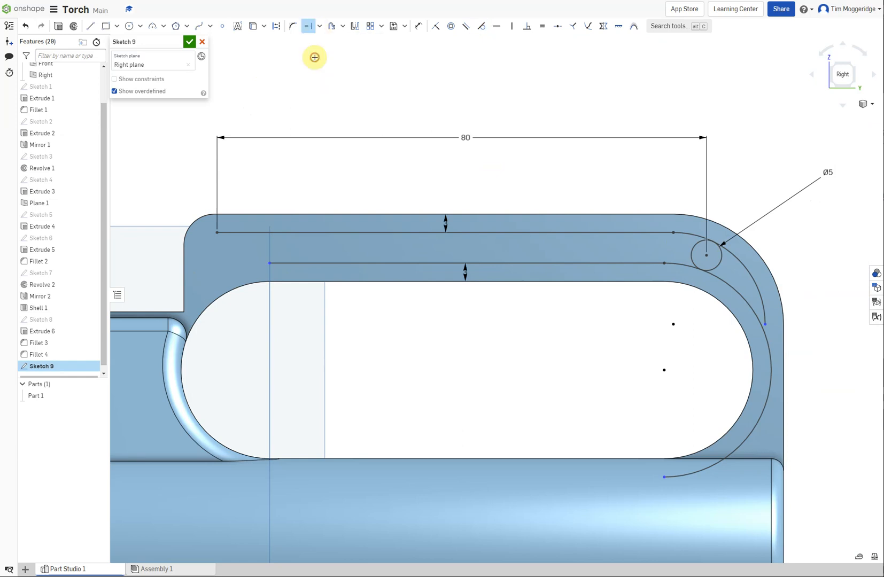
mouse_move(269, 264)
left_mouse_down()
mouse_move(185, 273)
mouse_move(185, 263)
left_mouse_up()
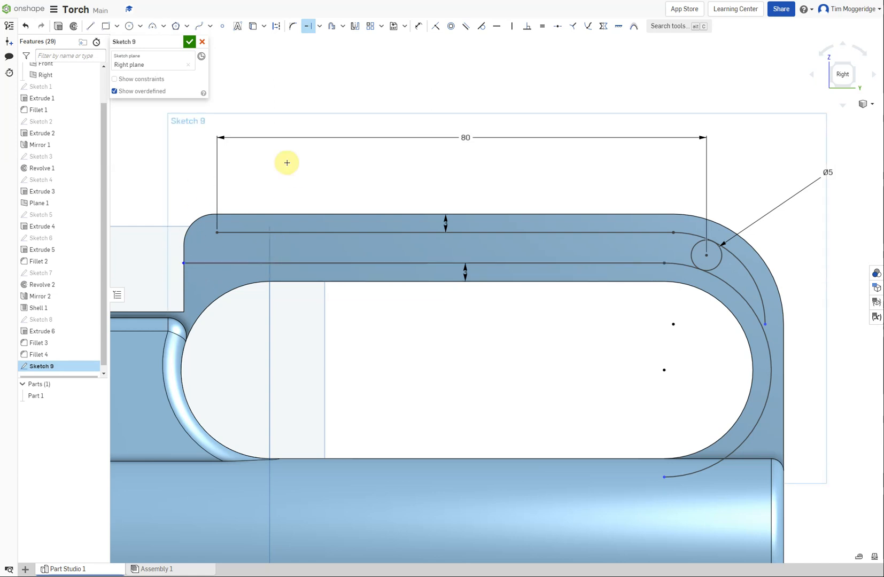
Sketch a 5 mm diameter circle between the offset lines, centred directly below the upper line's front endpoint and passing through it
left_click(129, 27)
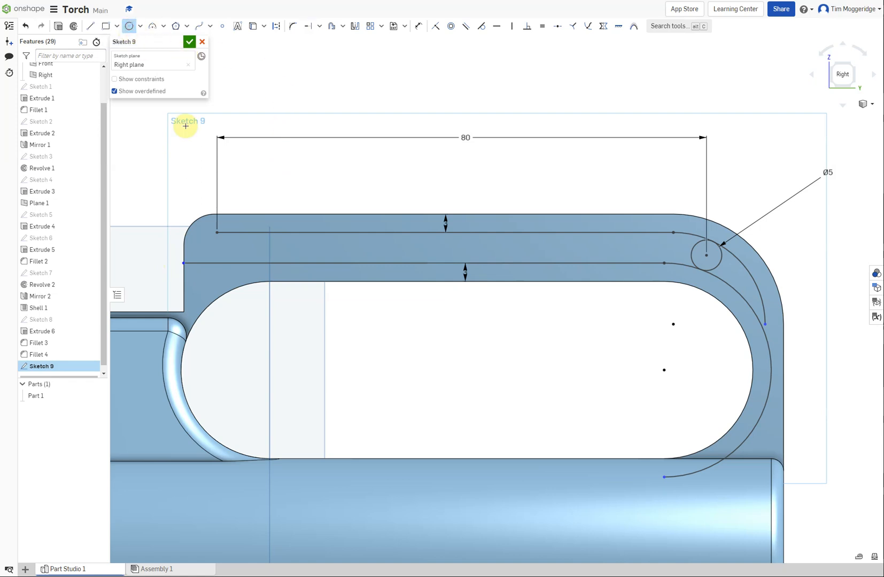
left_click(217, 249)
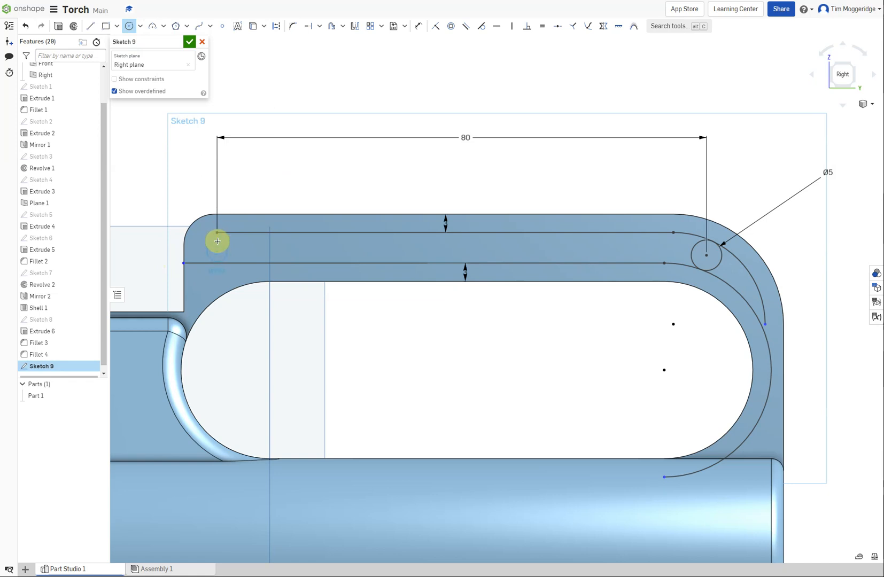
left_click(217, 233)
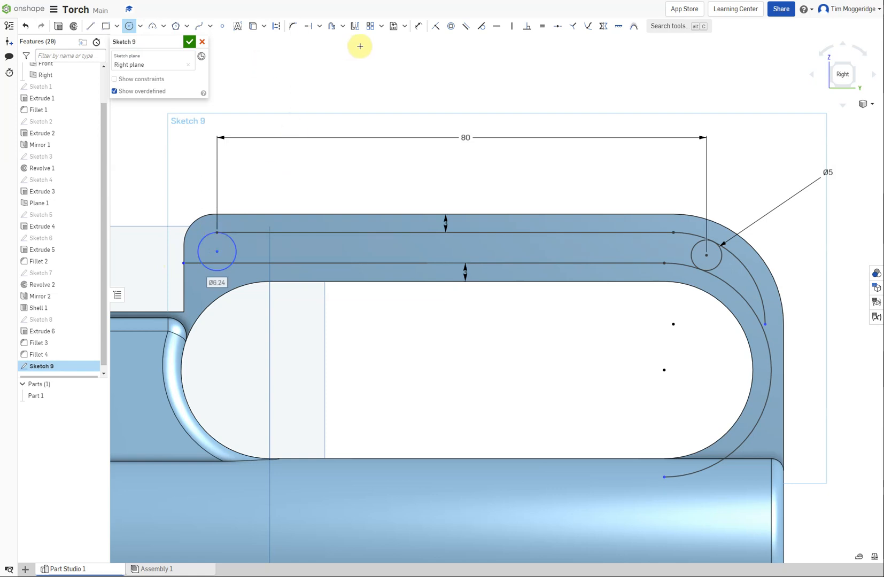
left_click(418, 26)
left_click(235, 240)
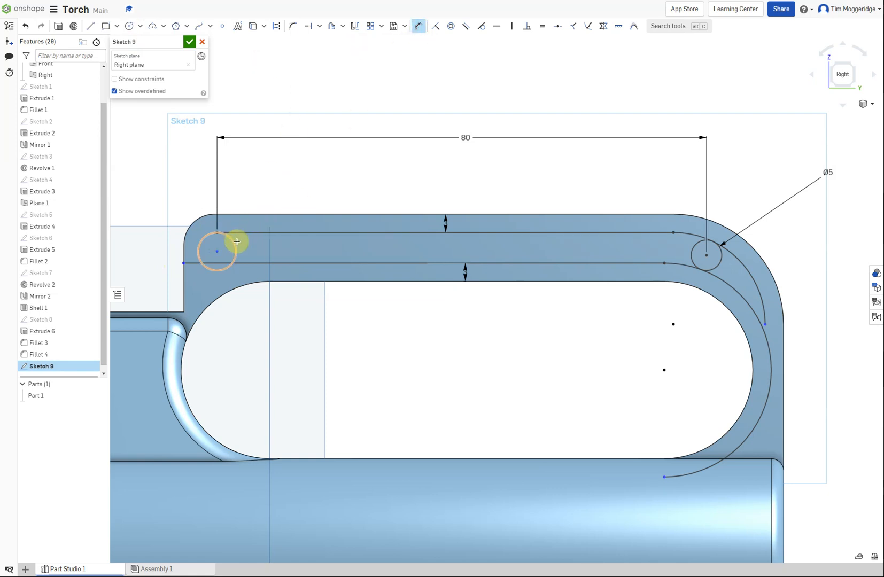
left_click(273, 198)
type("5")
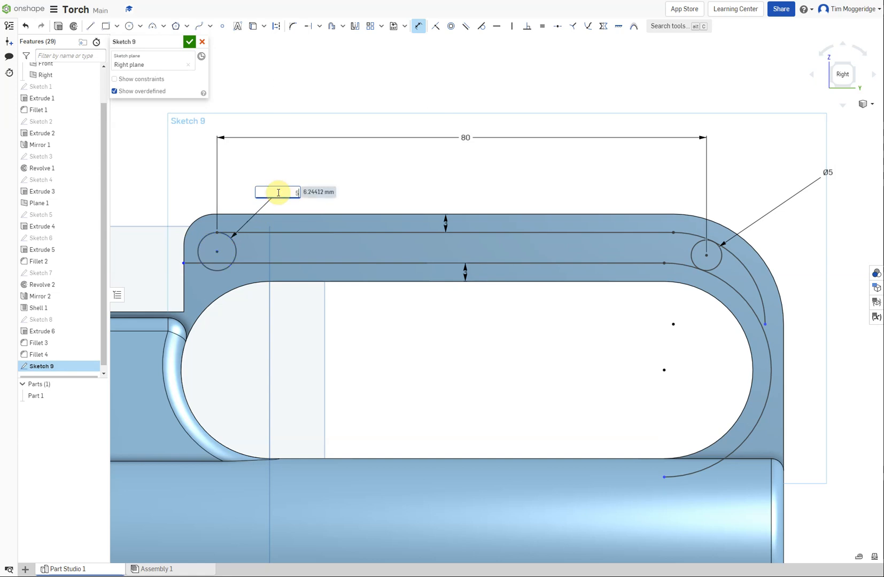
key("Return")
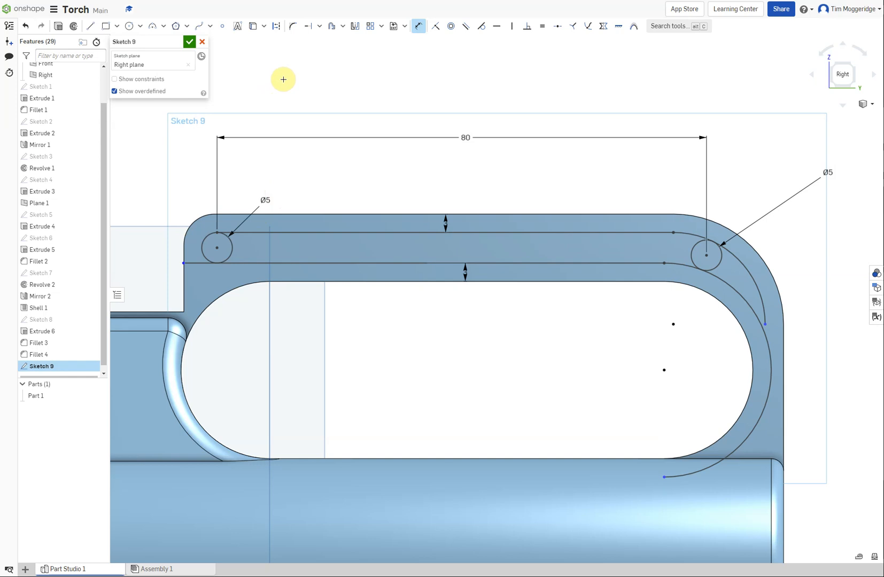
Trim the inner parts of both circles and the excess offset curves to leave one closed slot along the handle's top bar
left_click(319, 26)
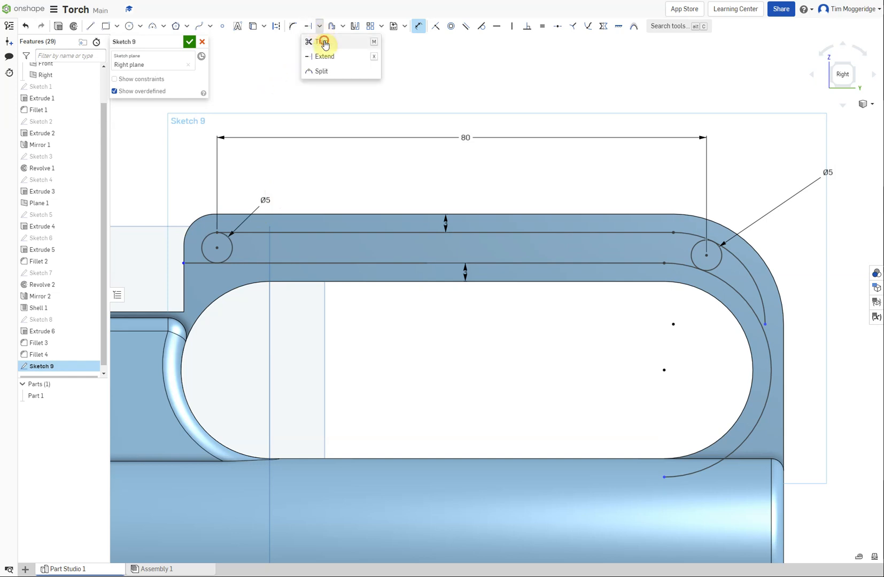
left_click(325, 43)
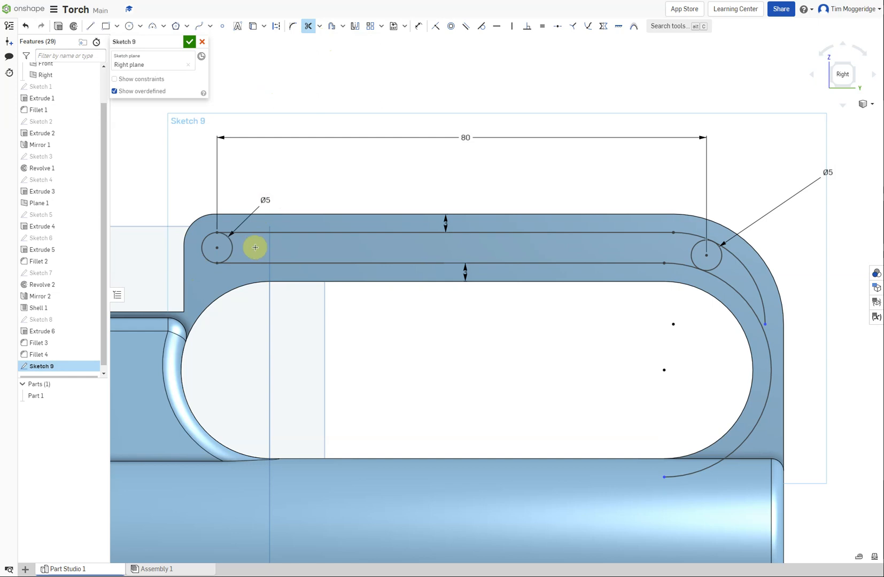
left_click(235, 251)
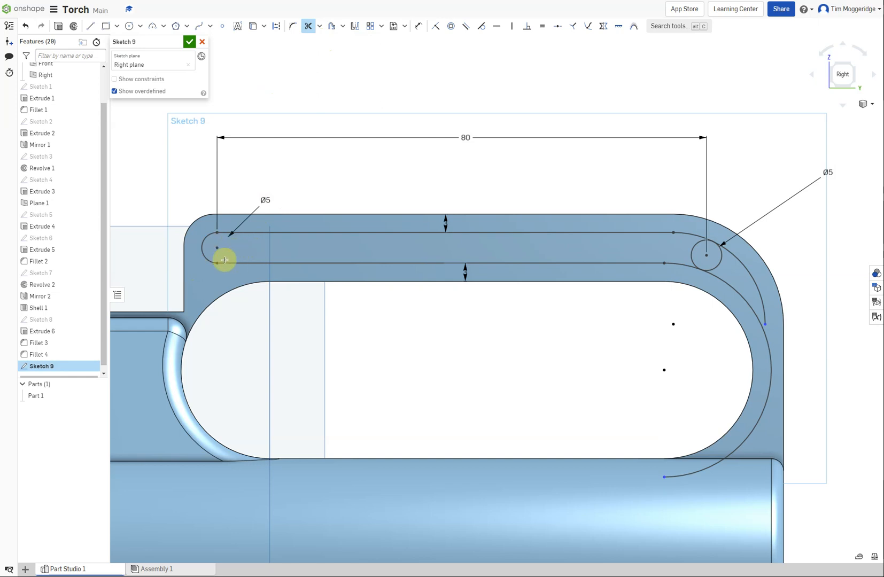
left_click(730, 284)
left_click(749, 275)
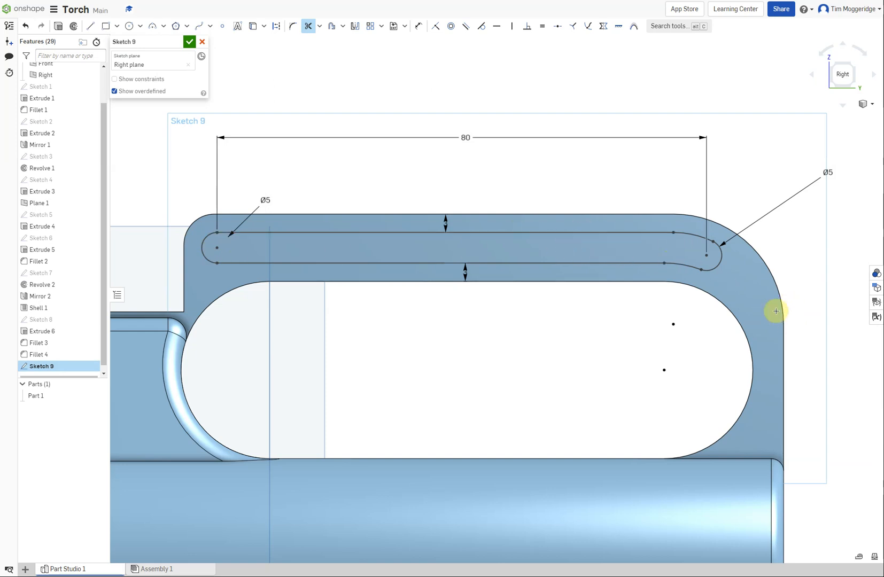
Sketch two circles in the handle's rear bar, about 4.25 mm in diameter at its lower end and about 5.19 mm near the upper corner
left_click(129, 27)
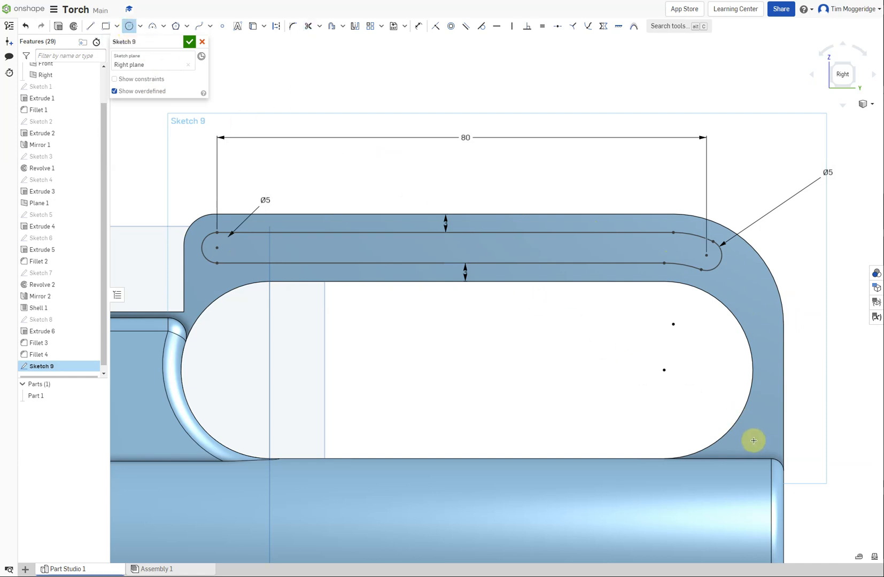
left_click_drag(753, 442, 752, 454)
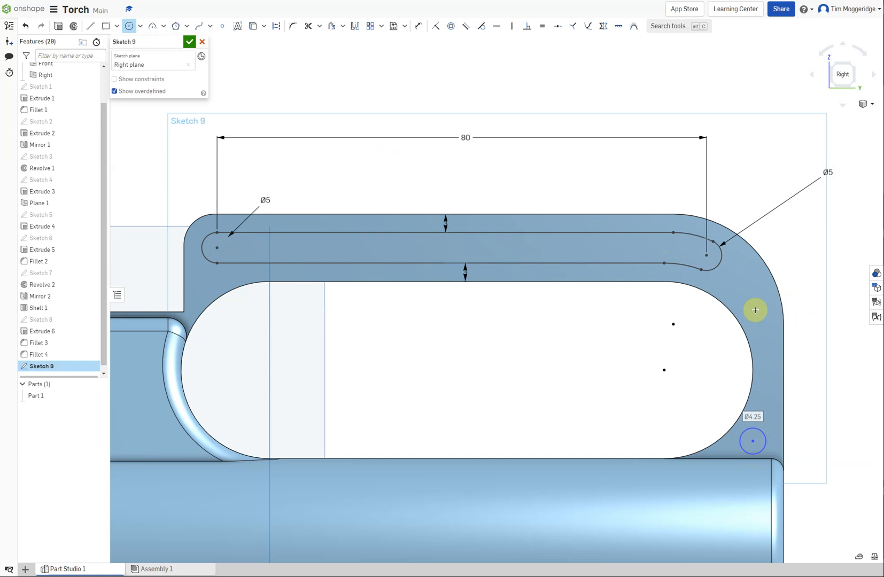
mouse_move(745, 288)
left_mouse_down()
mouse_move(751, 299)
mouse_move(734, 283)
left_mouse_up()
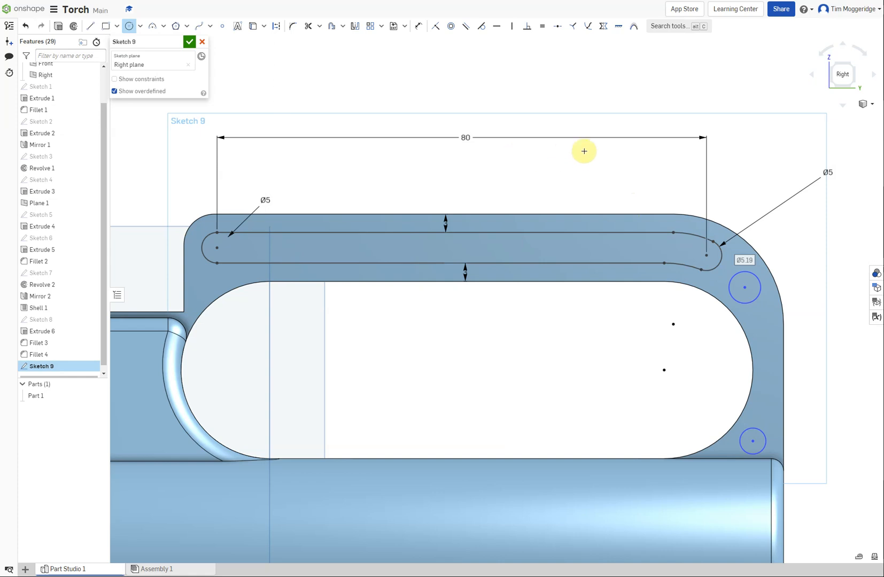
Set the diameters of the two circles in the handle's rear bar to 4 mm each
left_click(418, 25)
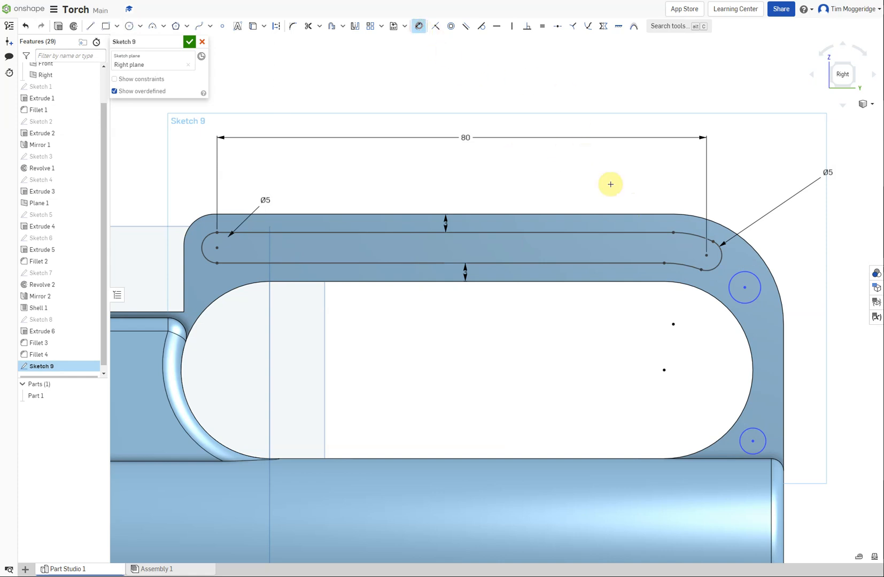
left_click(741, 271)
left_click(779, 229)
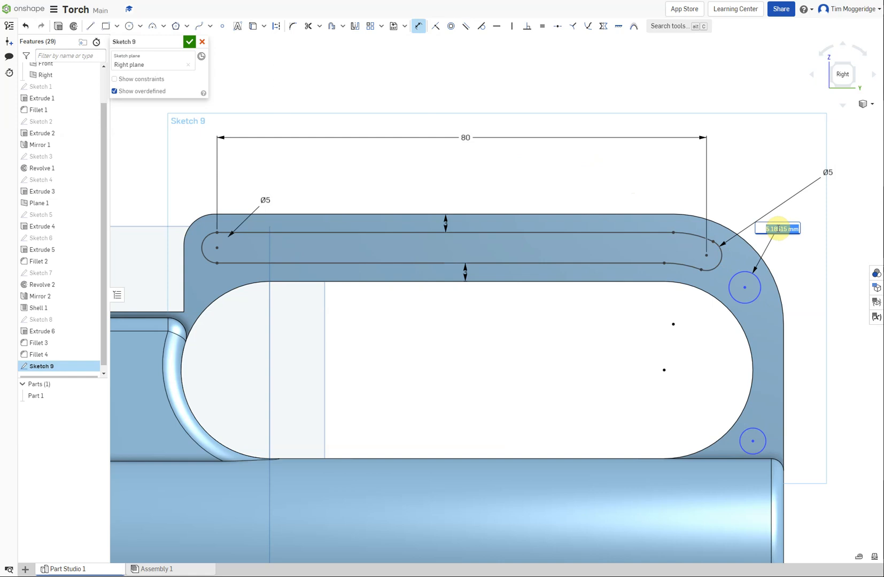
type("4")
key("Return")
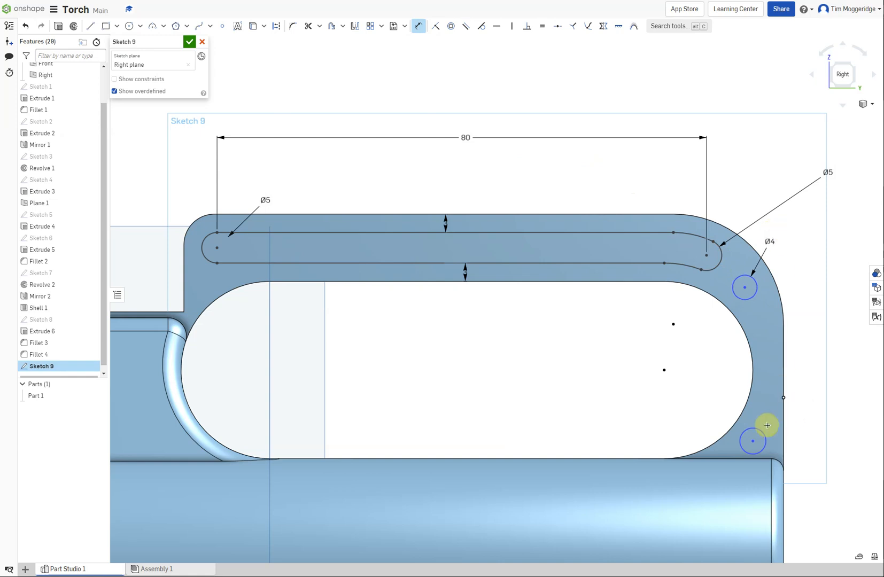
left_click(746, 430)
left_click(683, 424)
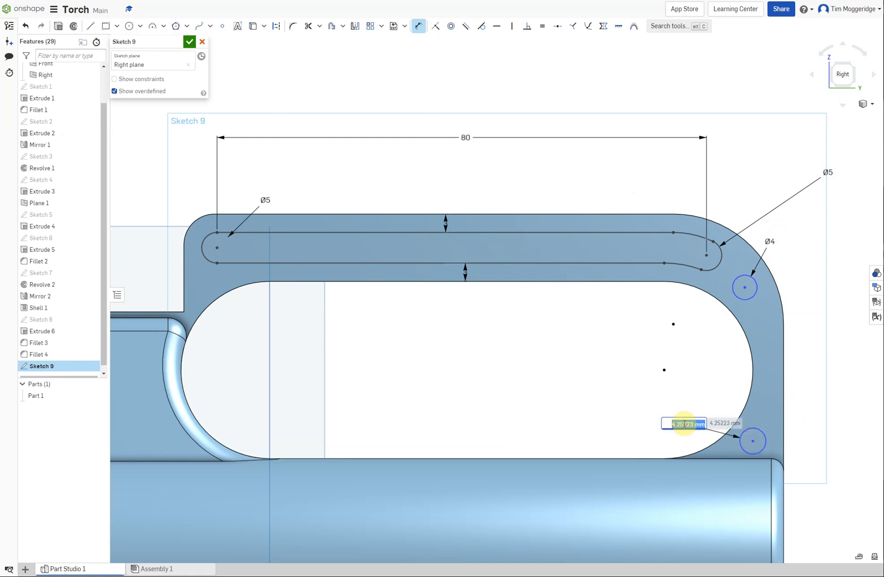
type("4")
key("Return")
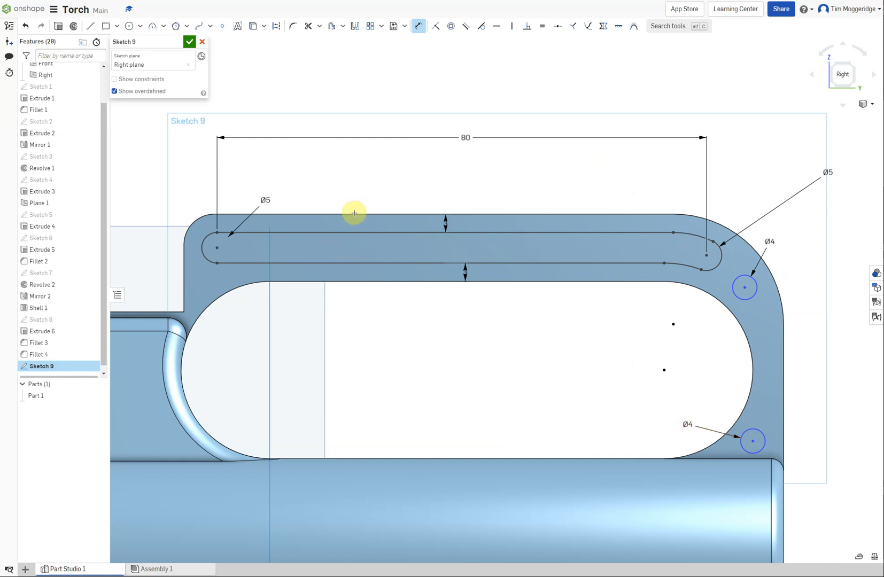
Sketch a rectangle from the top of each small circle outward past the handle's rear edge, about 12 mm long at the upper circle and 12.75 mm at the lower
left_click(106, 26)
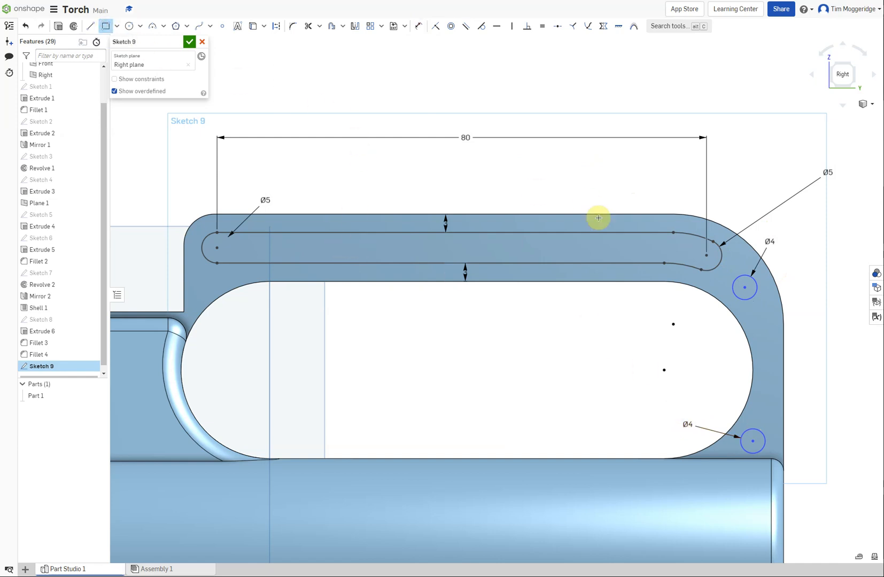
left_click(745, 286)
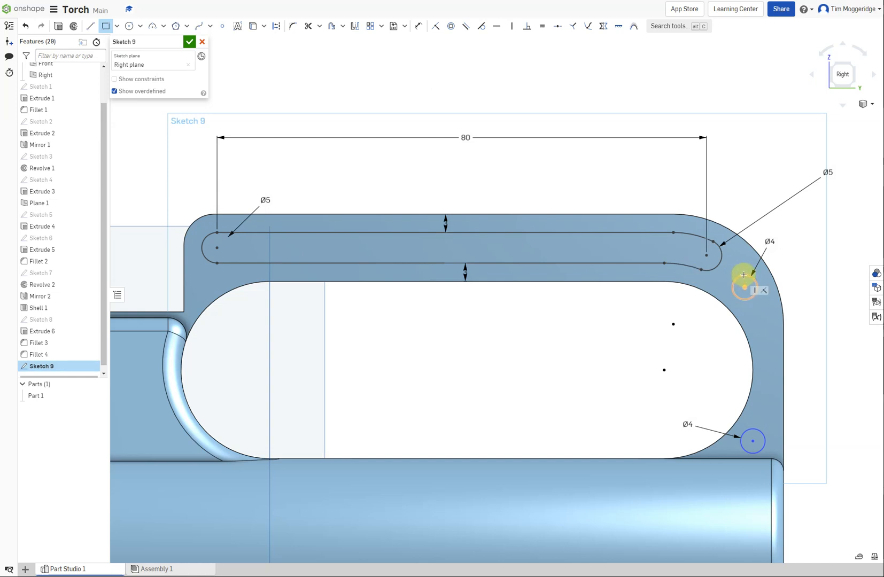
left_click(818, 303)
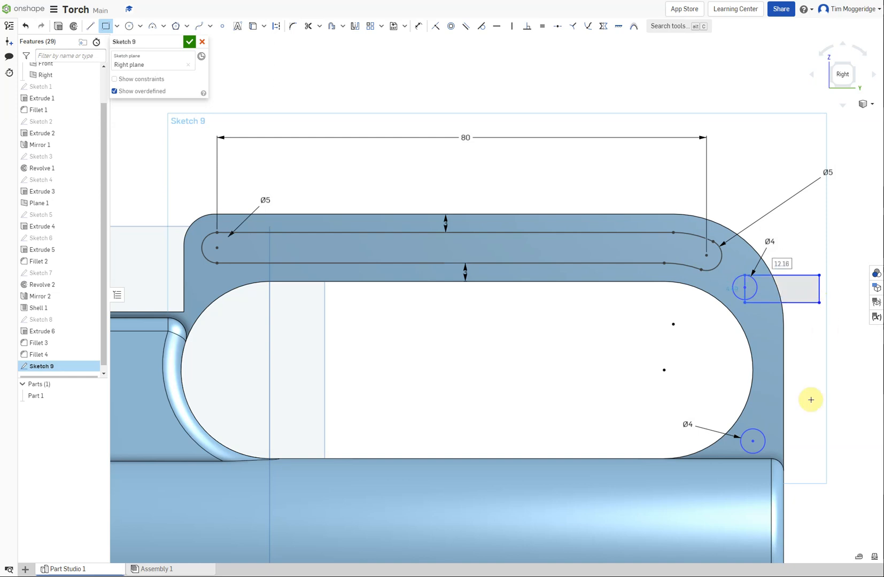
left_click(753, 441)
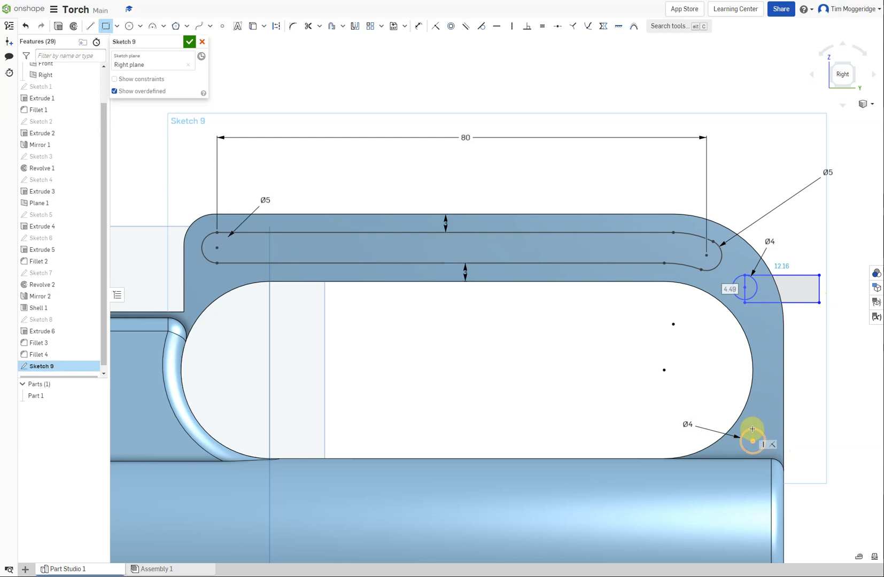
left_click(830, 455)
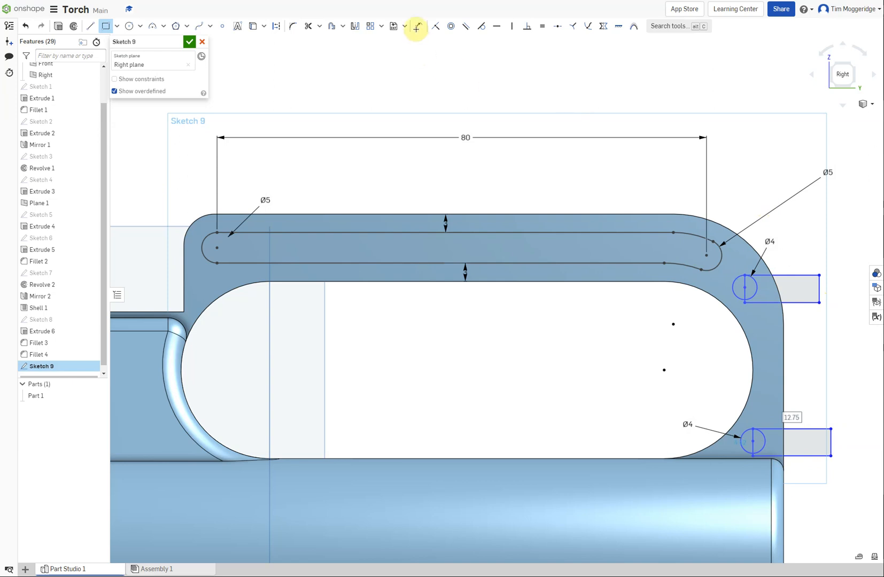
Set the heights of both rectangles to 4 mm to match the circles
left_click(419, 25)
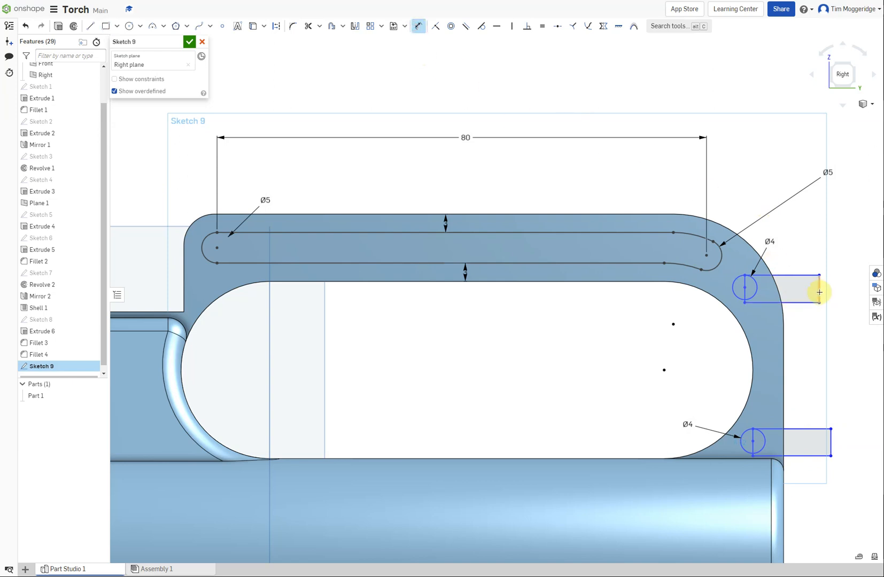
left_click(819, 292)
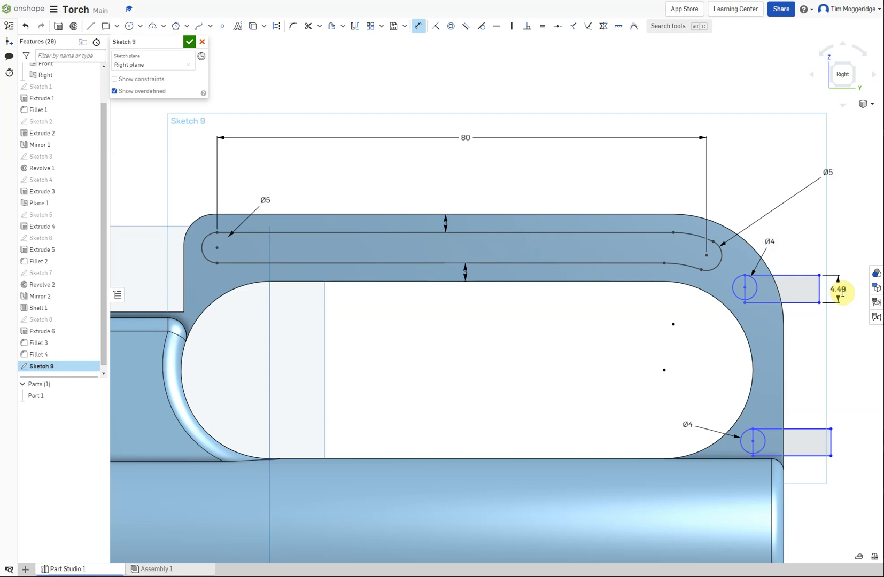
left_click(836, 291)
type("4")
key("Return")
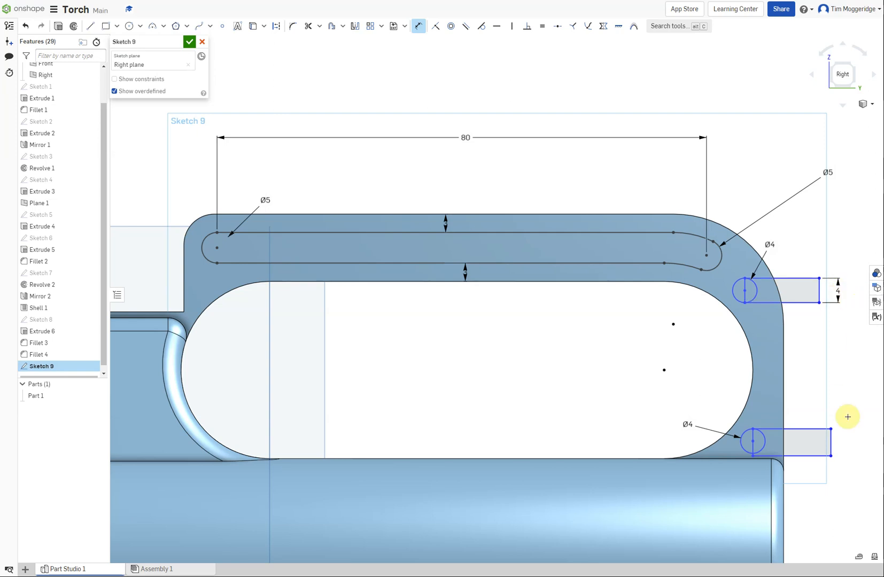
left_click(831, 443)
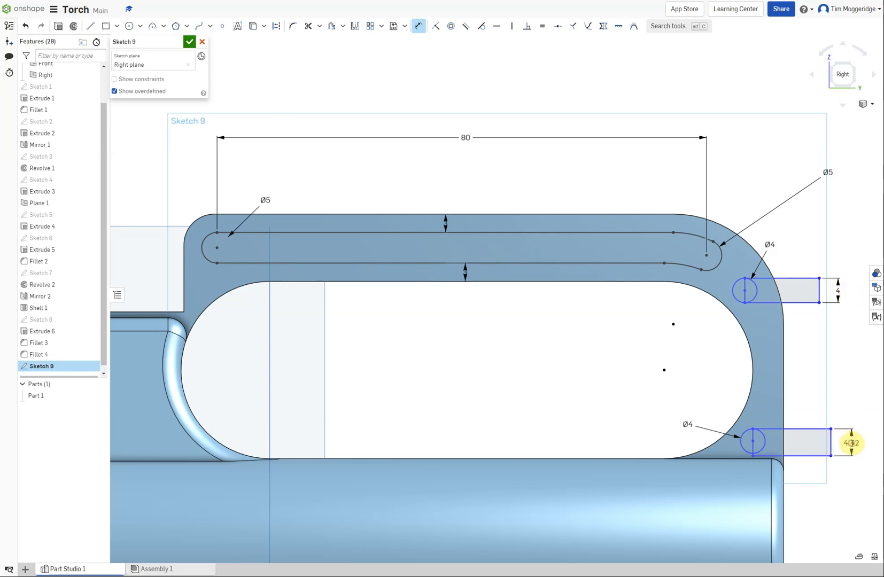
left_click(851, 443)
type("4")
key("Return")
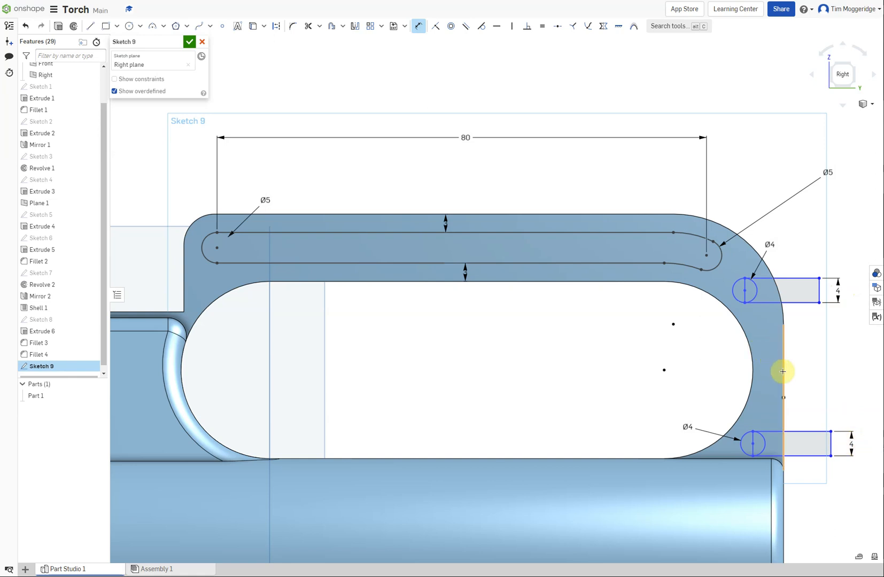
Dimension the circle centres from the handle's rear edge, 3 mm for the lower circle and 4 mm for the upper one
left_click(753, 444)
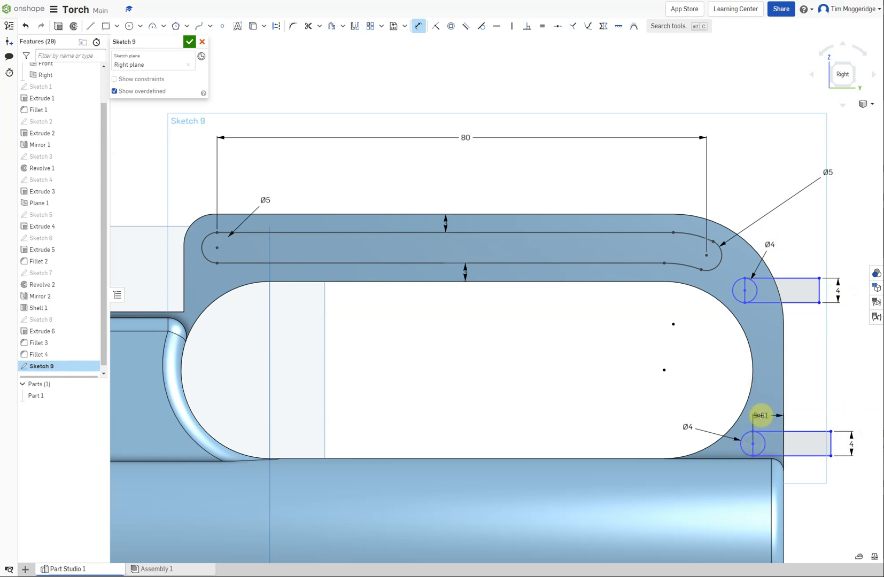
left_click(765, 412)
type("3")
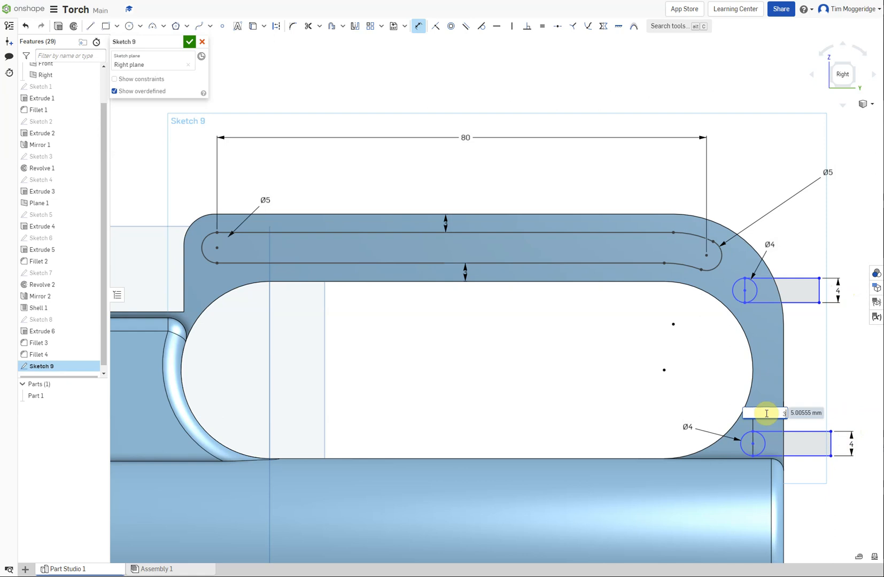
key("Return")
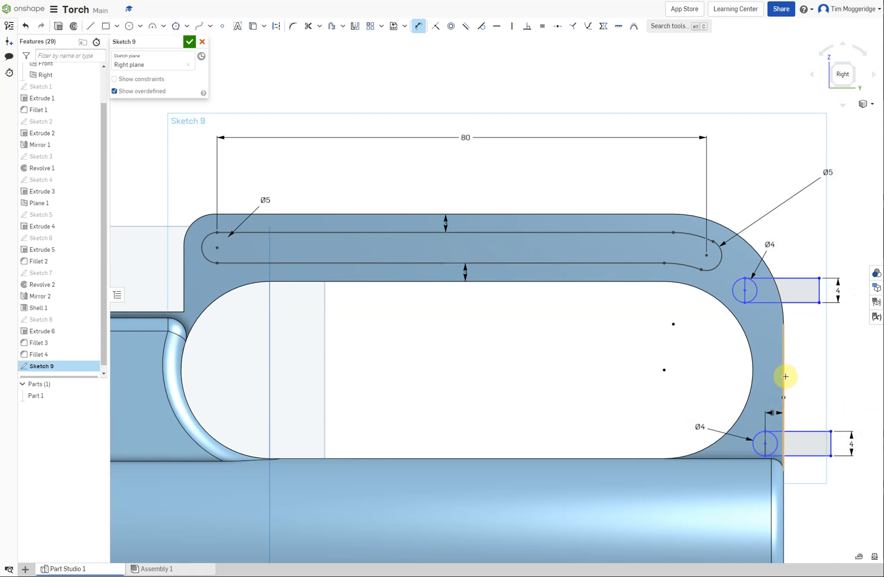
left_click(745, 292)
left_click(763, 335)
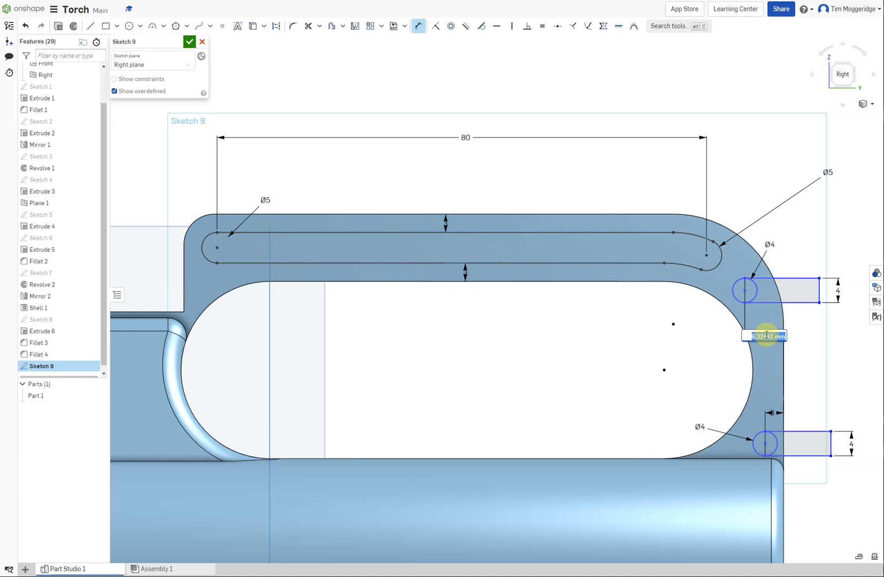
type("4")
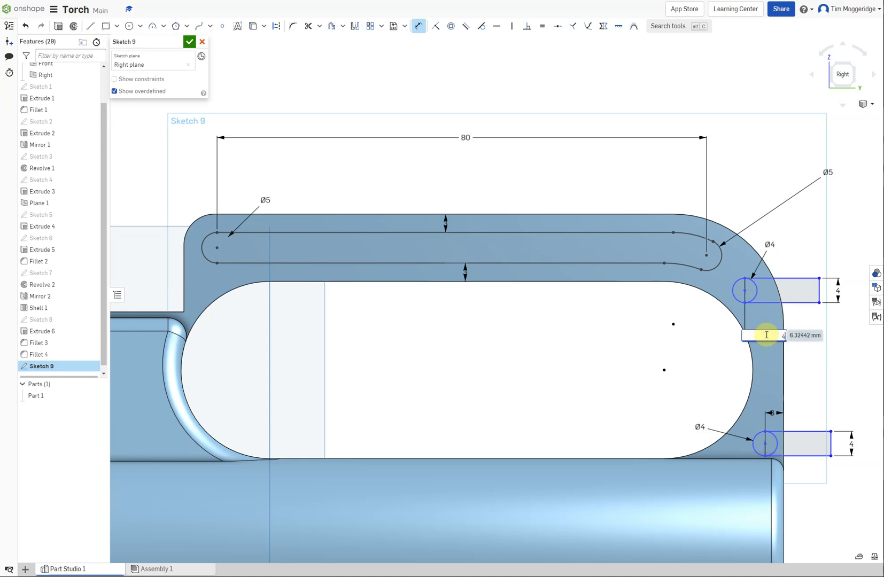
key("Return")
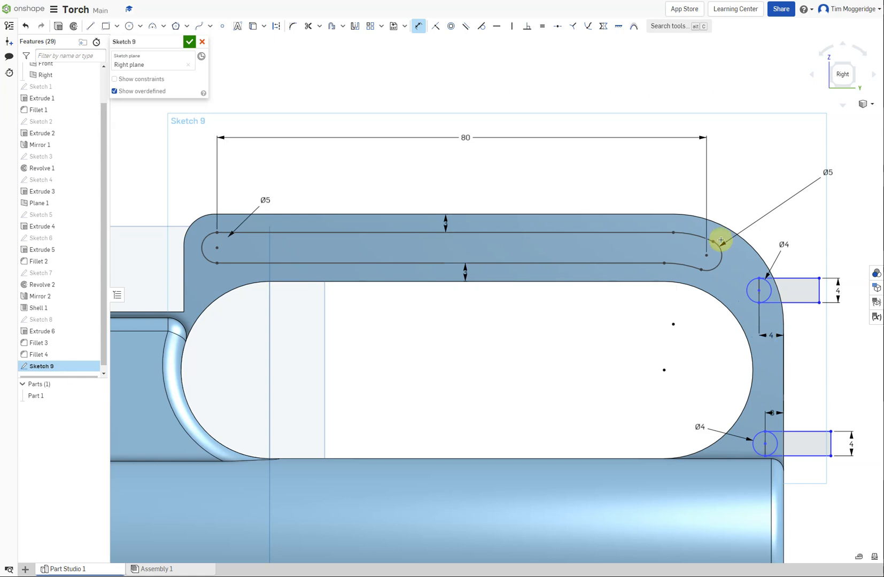
Trim the circle halves inside the rectangles and the rectangle sides crossing the circles, leaving two slot profiles with rounded inner ends
left_click(308, 27)
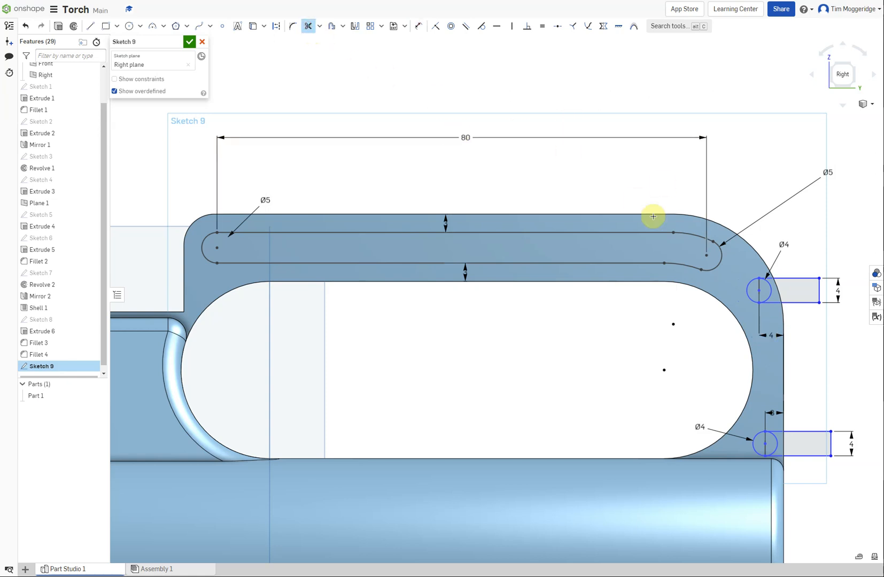
left_click(769, 293)
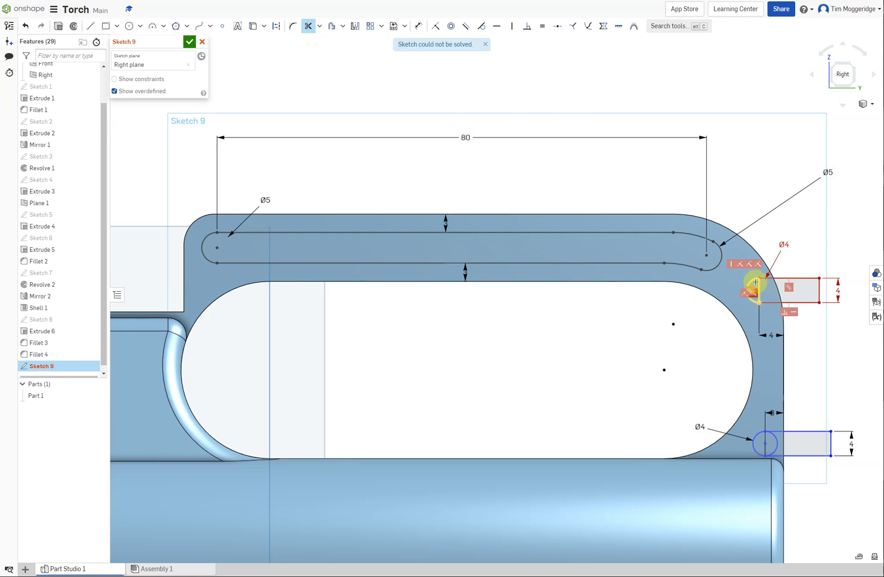
left_click(759, 286)
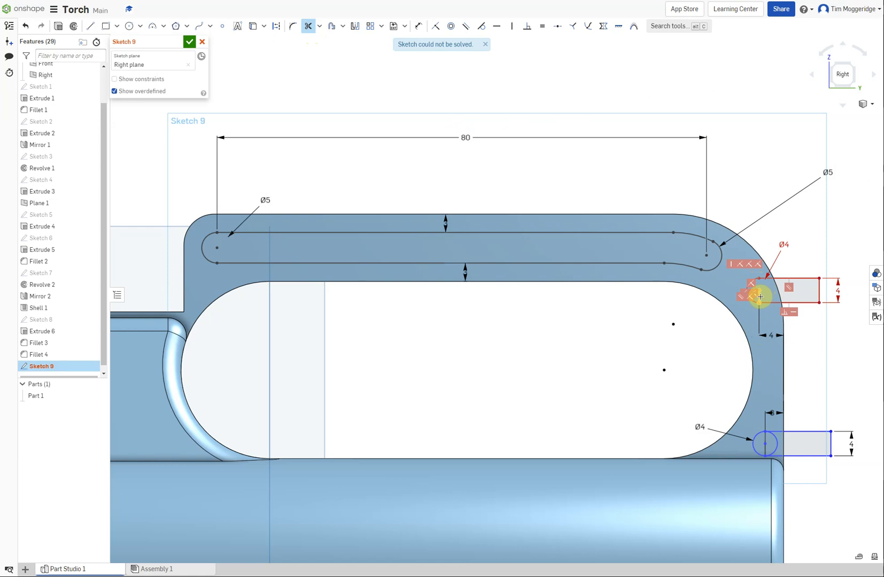
left_click(760, 296)
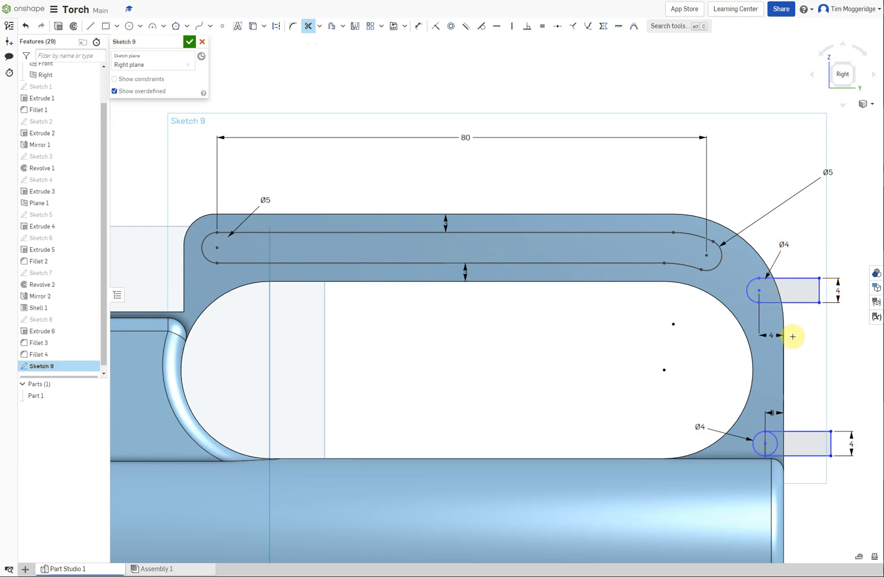
scroll(791, 428, "down", 5)
scroll(794, 443, "up", 8)
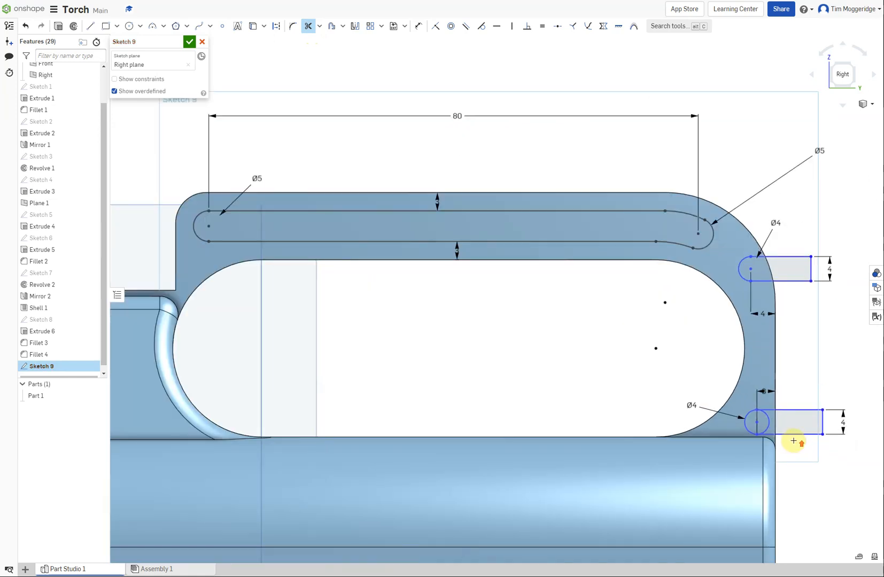
scroll(779, 416, "down", 4)
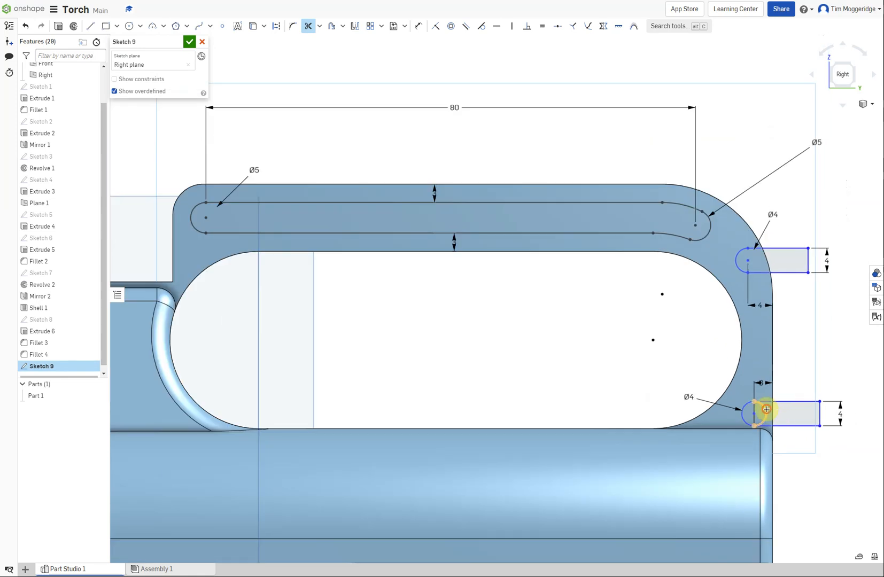
left_click(766, 408)
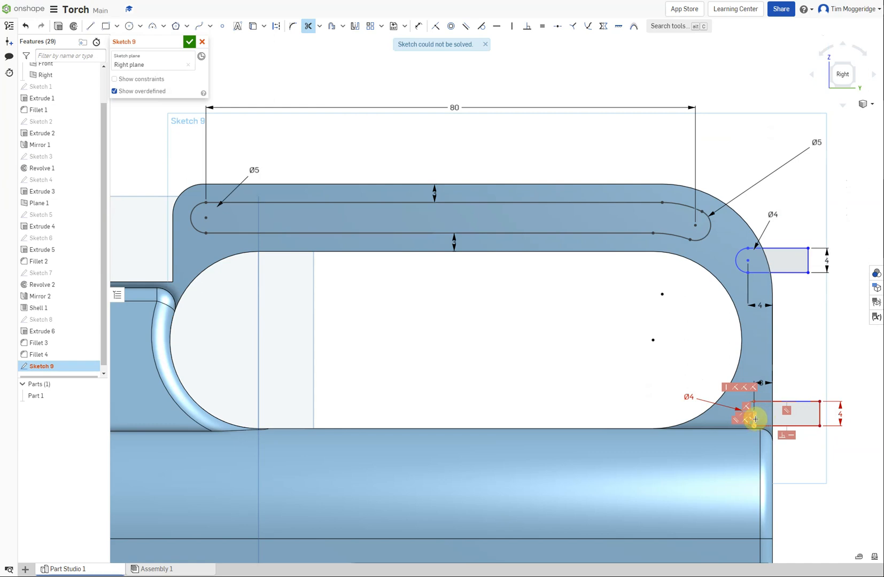
left_click(754, 420)
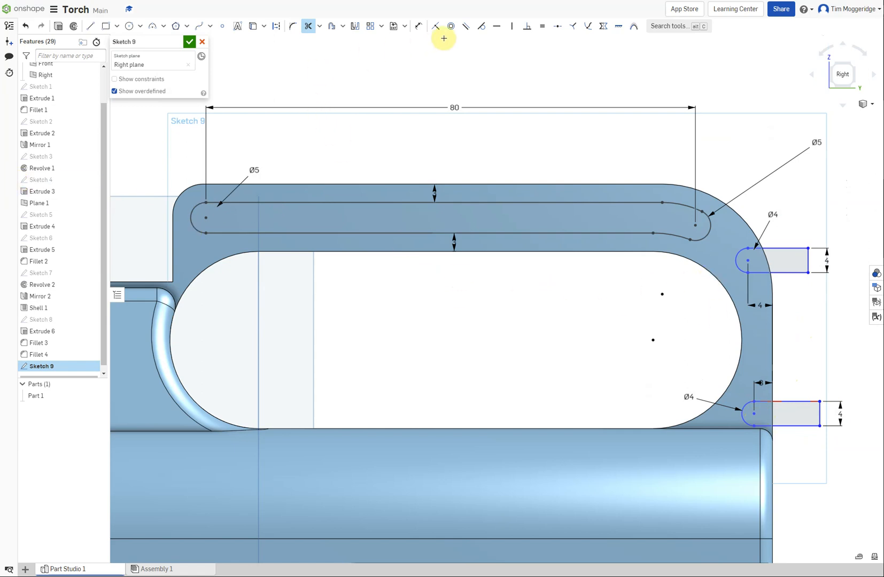
Dimension the vertical distance between the two rear slots' arc centres as 25 mm
left_click(418, 25)
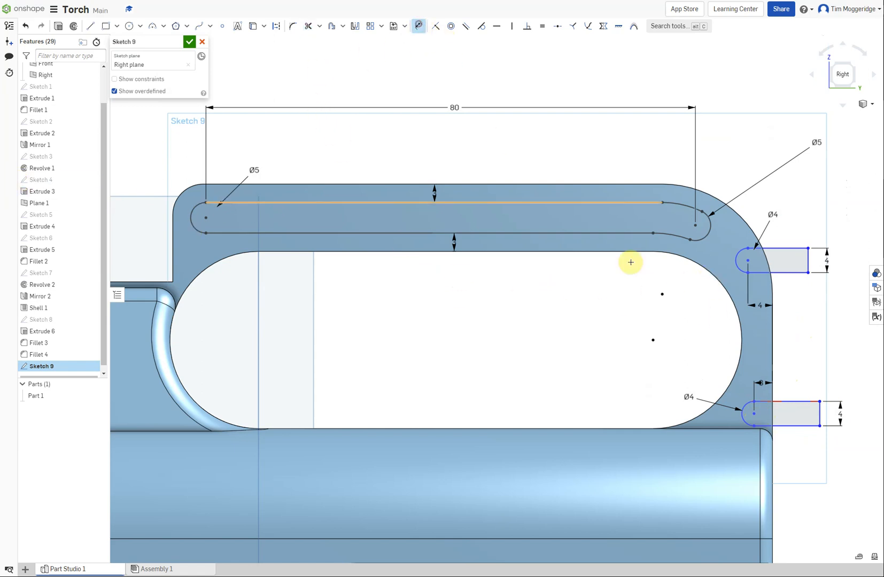
left_click(754, 413)
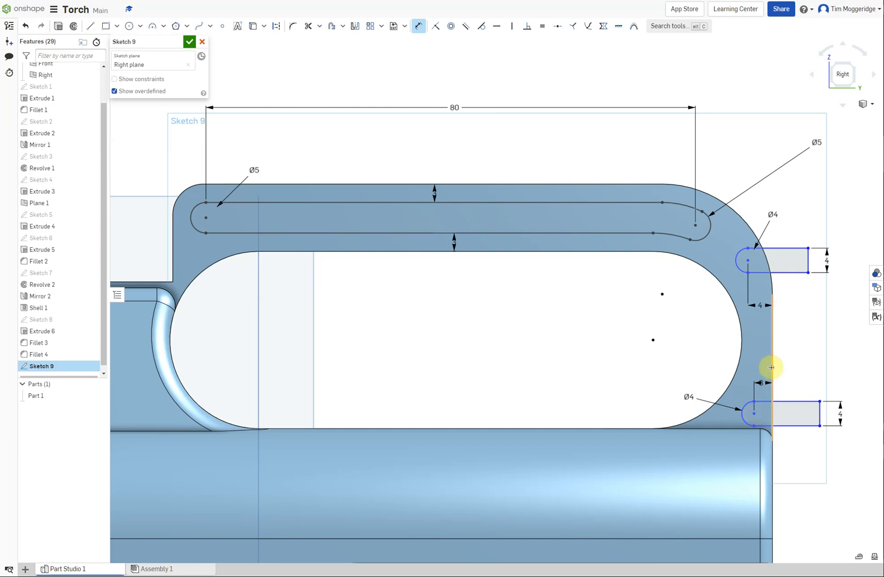
left_click(748, 260)
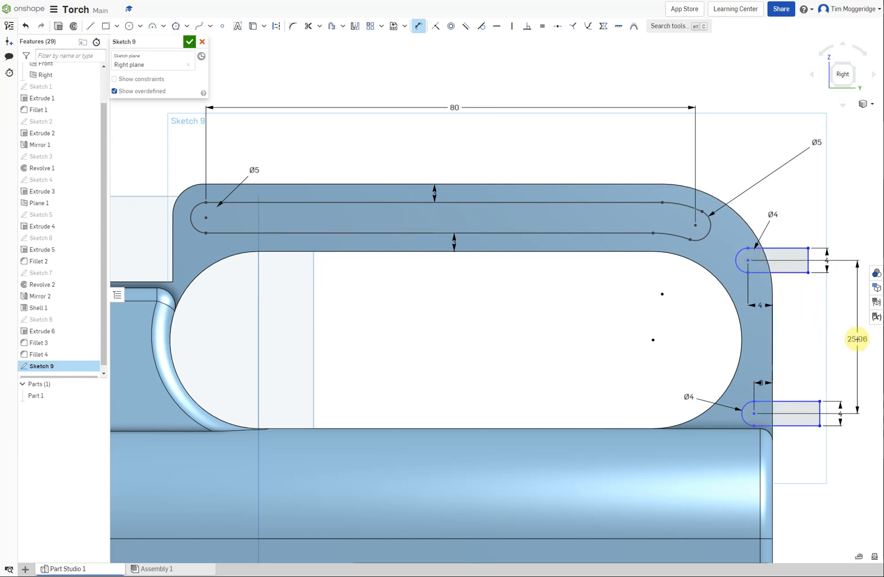
left_click(857, 340)
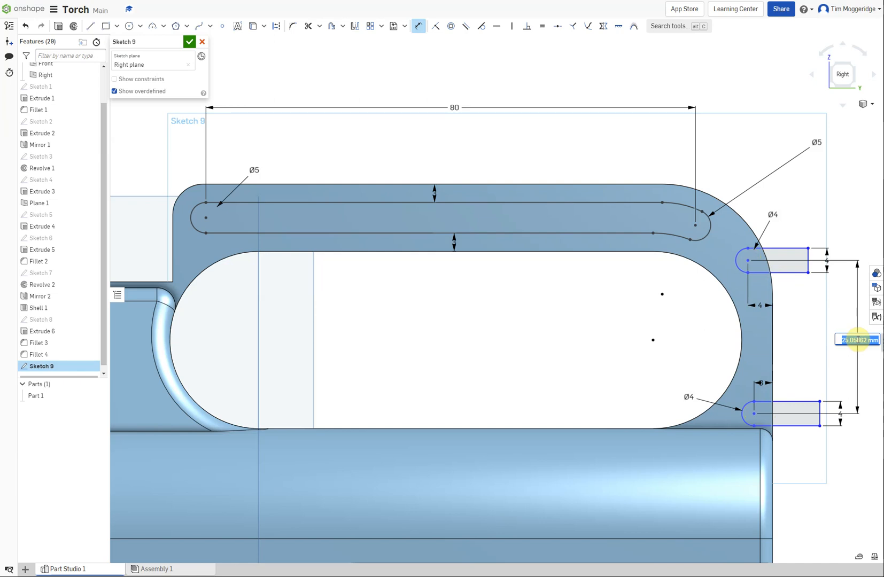
type("25")
key("Return")
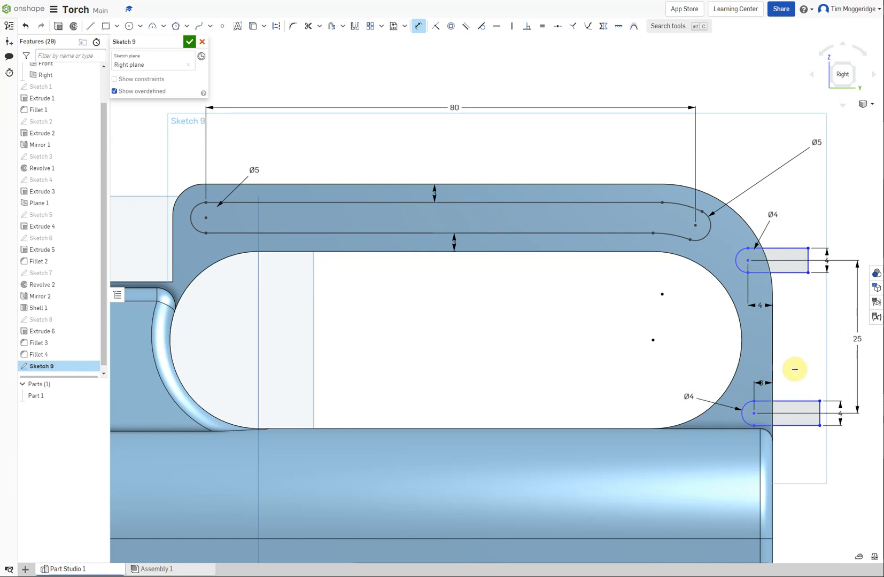
Dimension the lower rear slot's arc centre 2 mm above the torch body's top edge
left_click(721, 428)
left_click(754, 413)
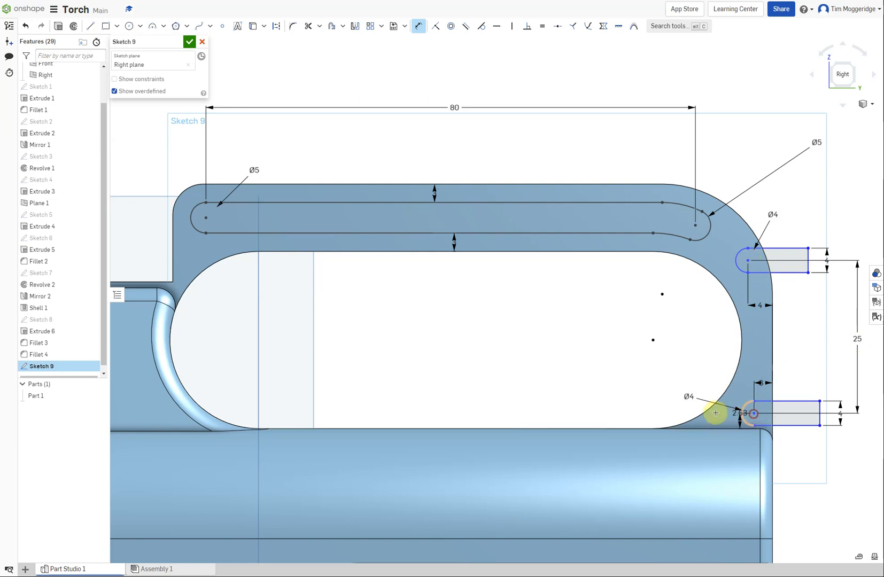
left_click(578, 391)
type("2")
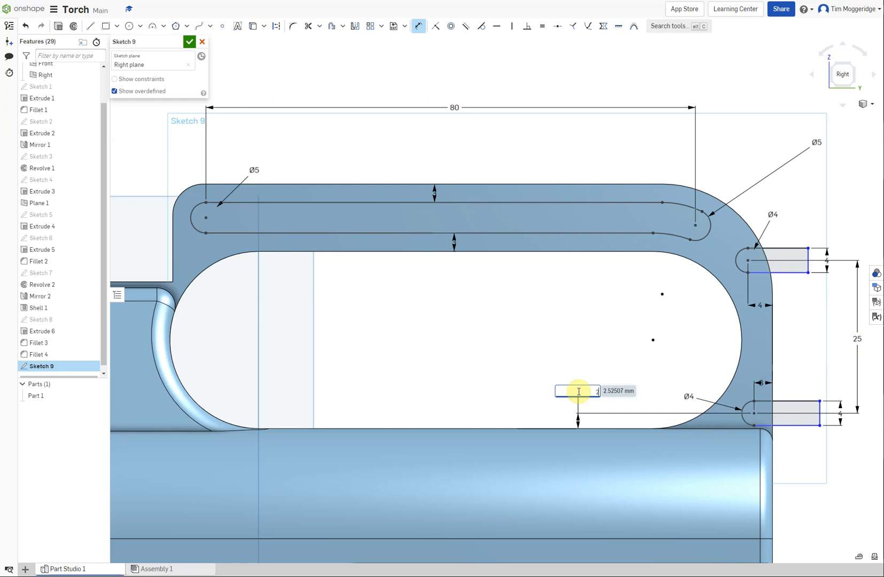
key("Return")
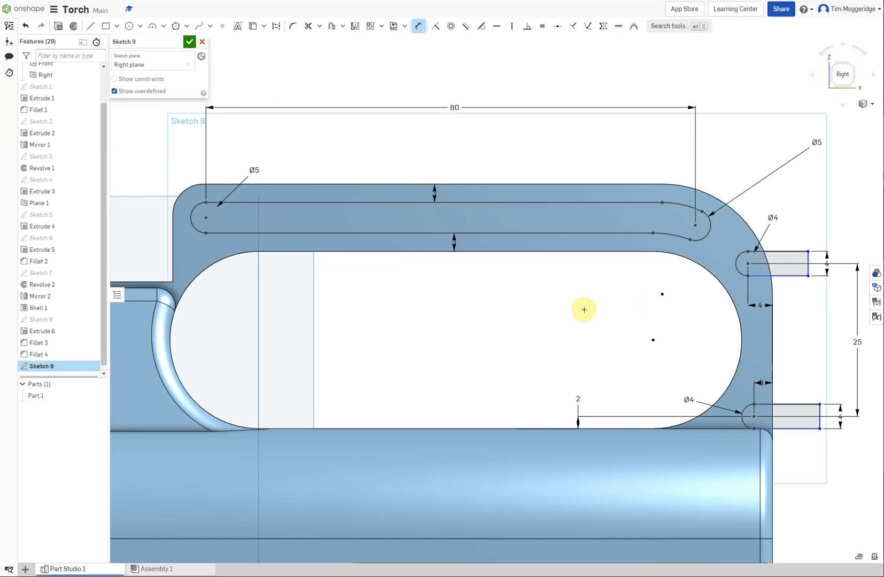
Set up an extrude that removes all the slot profiles from the handle, with reversed direction and a blind depth of 12.5 mm
mouse_move(584, 310)
right_mouse_down()
mouse_move(539, 320)
mouse_move(542, 311)
mouse_move(557, 316)
right_mouse_up()
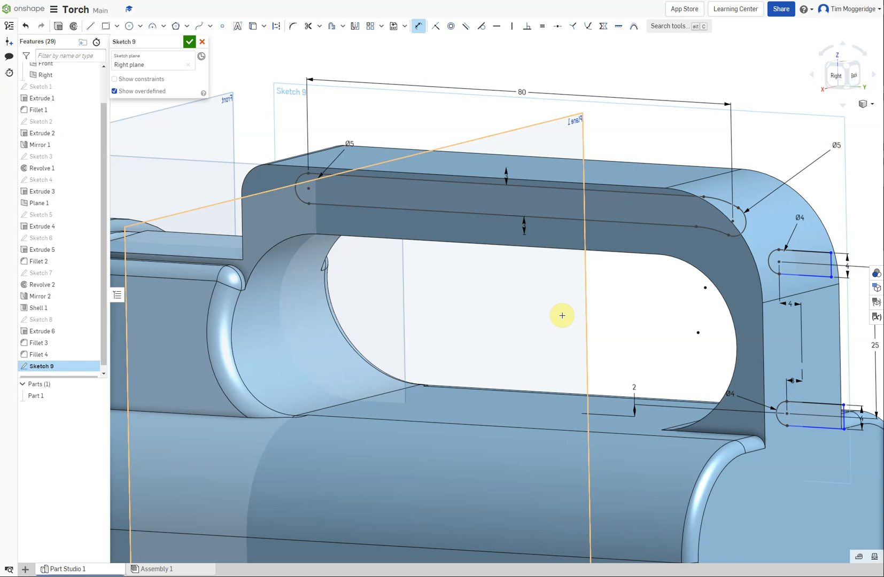
scroll(561, 315, "down", 3)
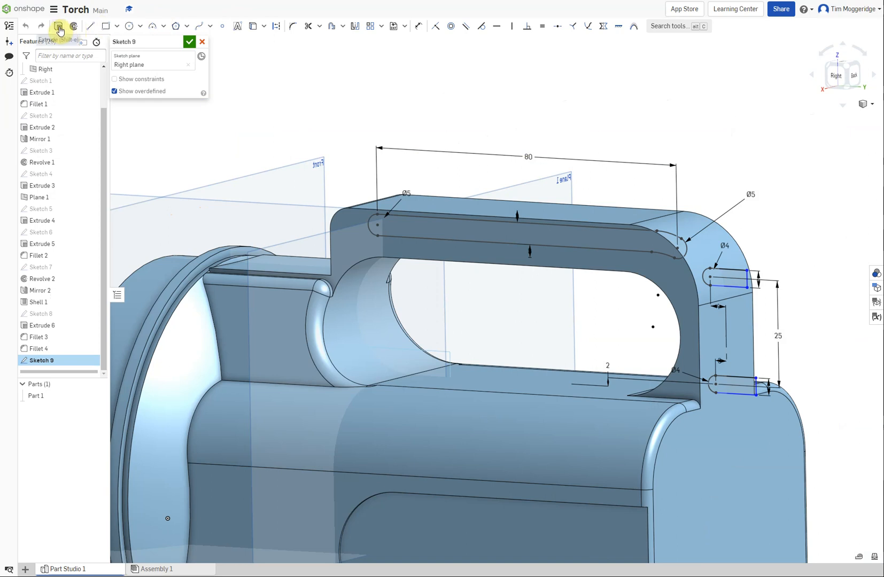
left_click(58, 27)
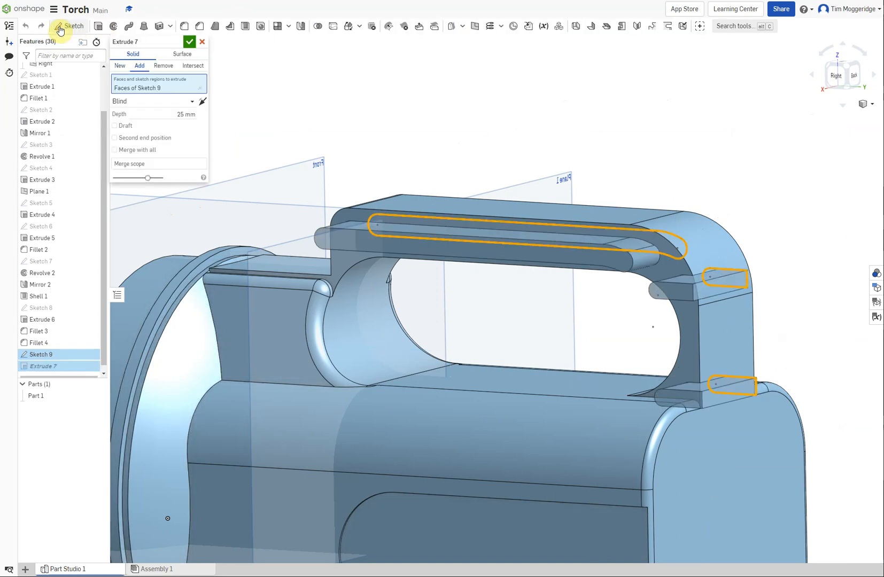
left_click(160, 66)
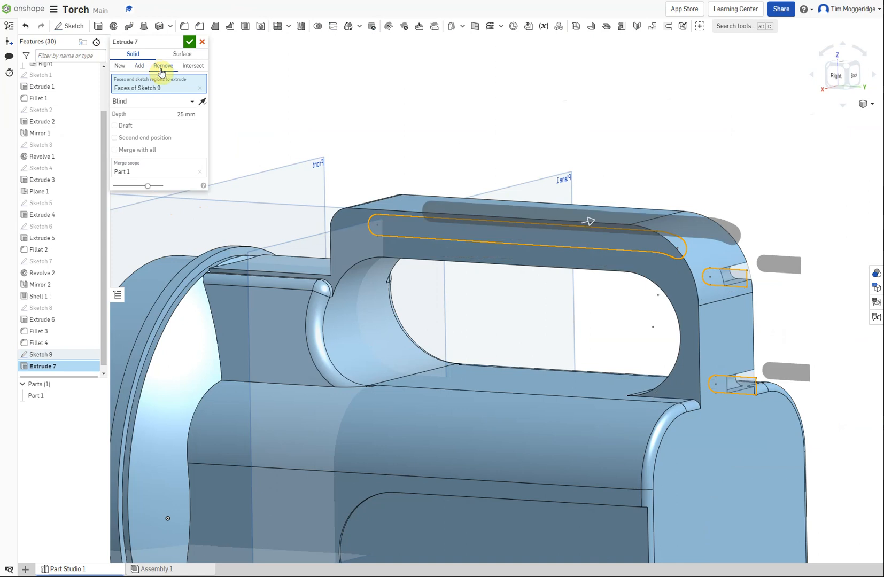
left_click(203, 105)
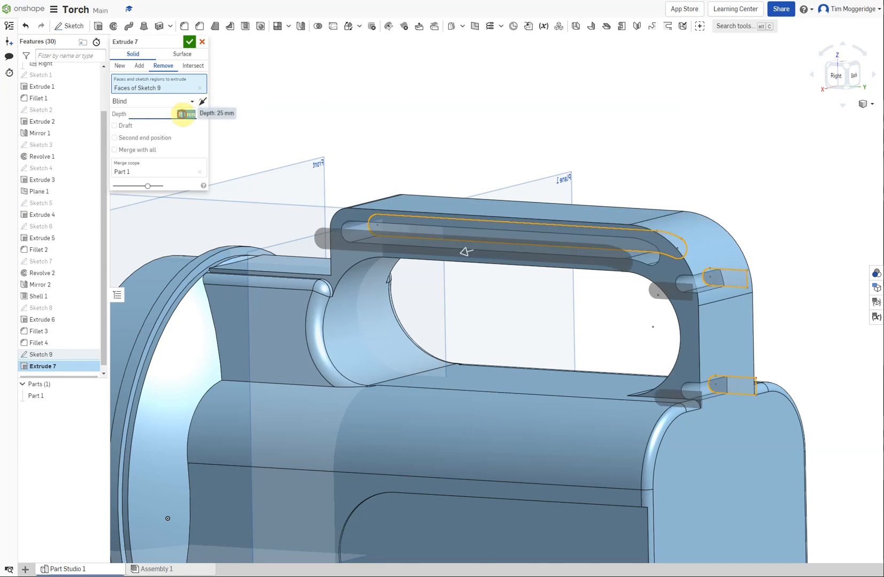
left_click(182, 114)
type("12.5")
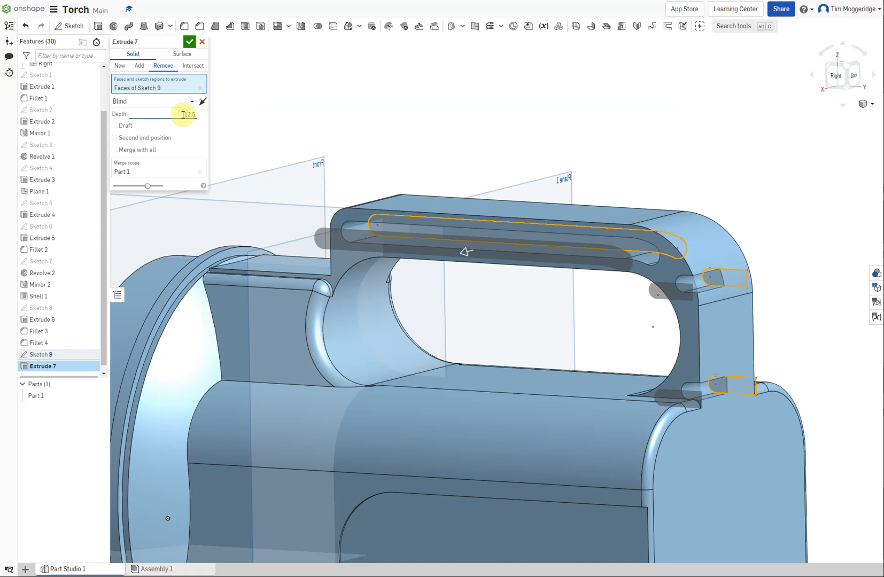
Give the slot cut a blind second end position of 1 mm with its direction reversed, and finish the extrude
left_click(132, 139)
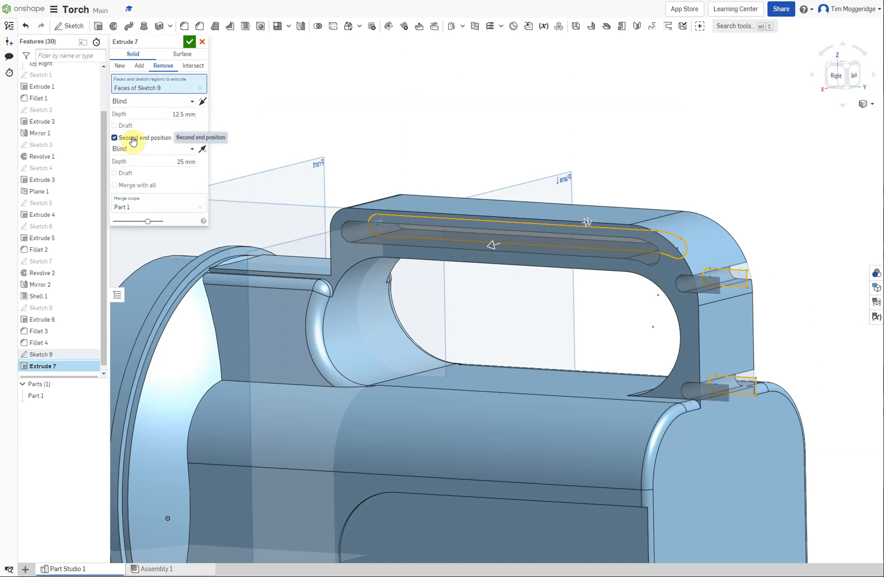
left_click(183, 162)
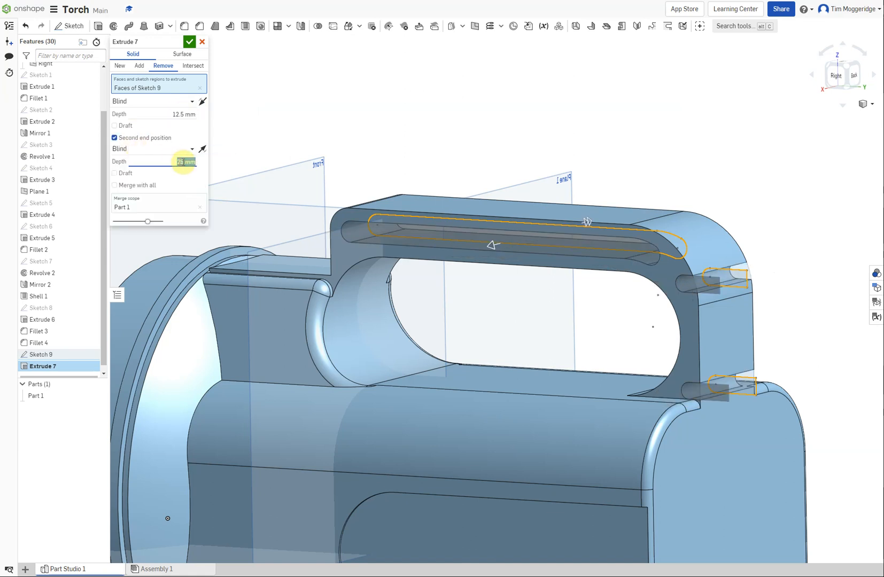
type("1")
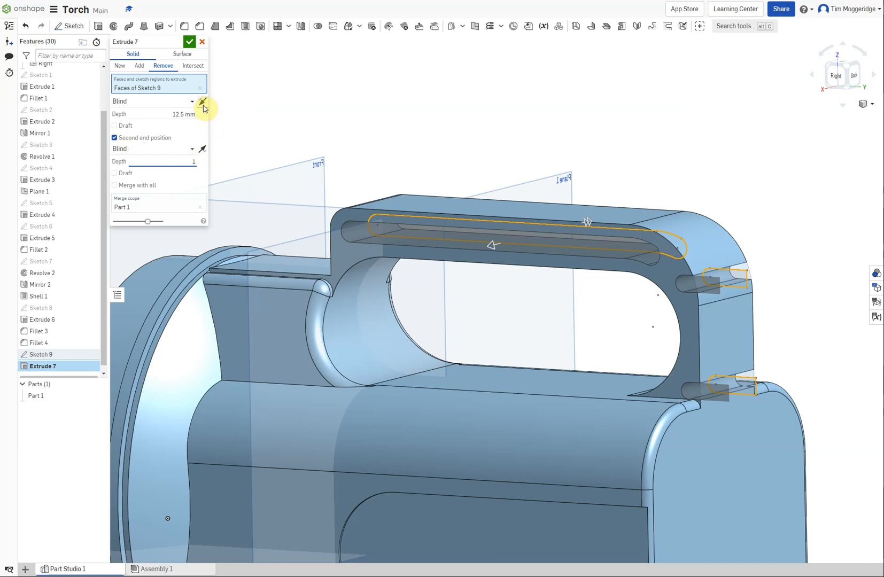
left_click(203, 150)
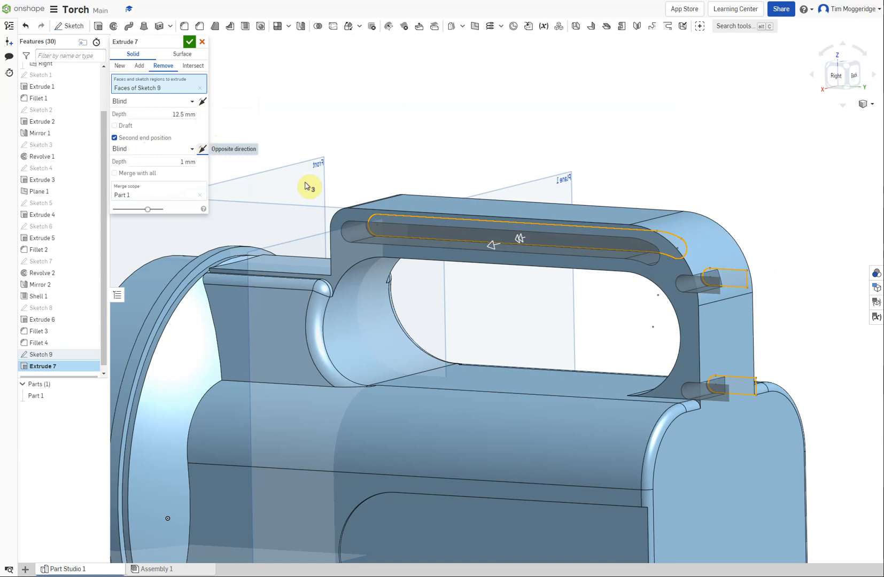
left_click(188, 42)
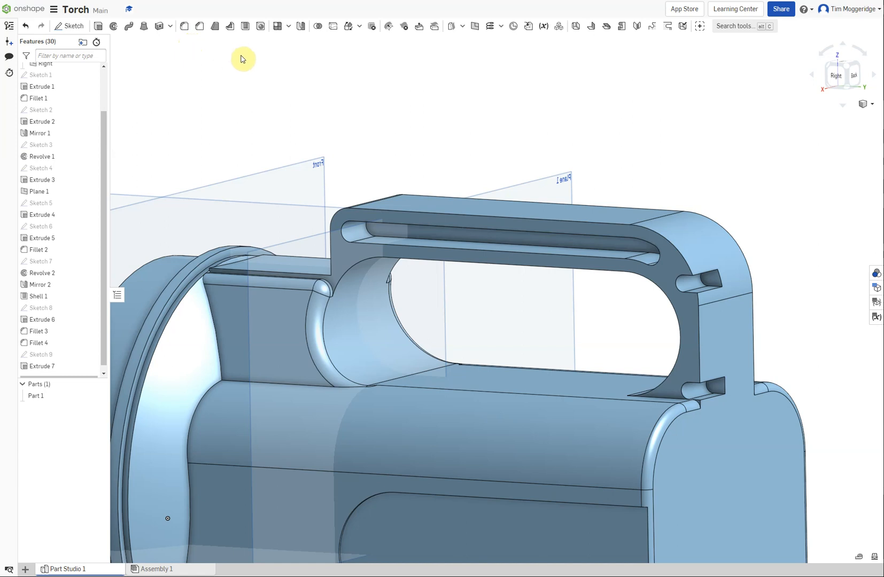
Mirror the slot cut across the Right plane as a feature mirror, and show the torch in isometric view
left_click(301, 26)
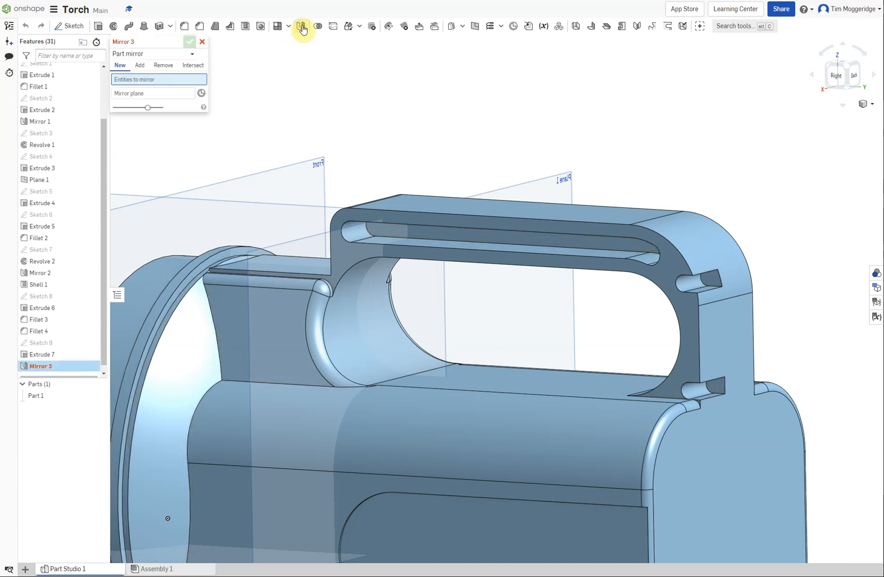
left_click(169, 54)
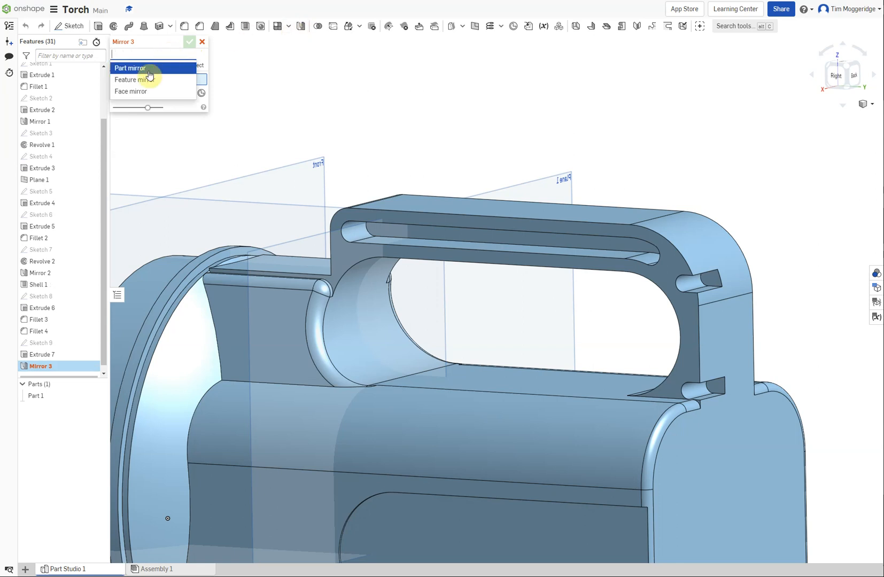
left_click(145, 84)
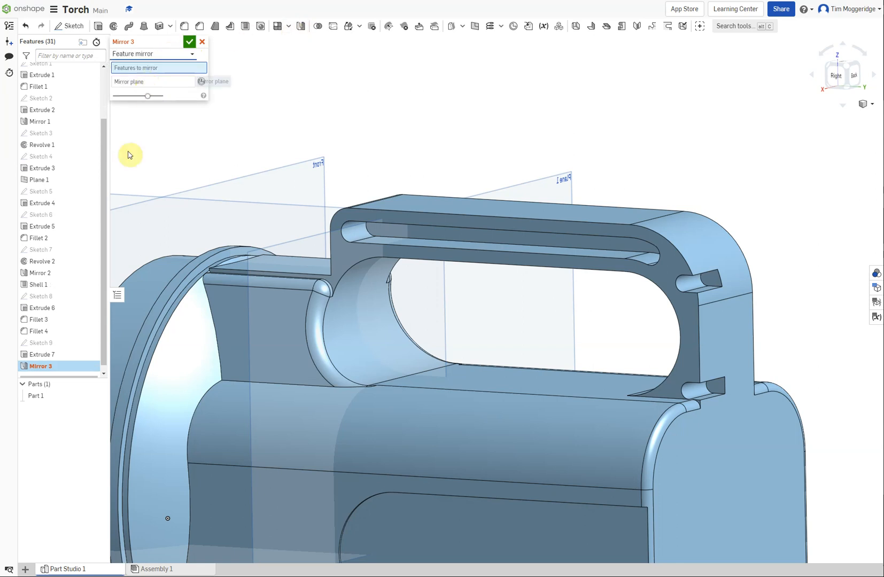
left_click(44, 354)
left_click(126, 90)
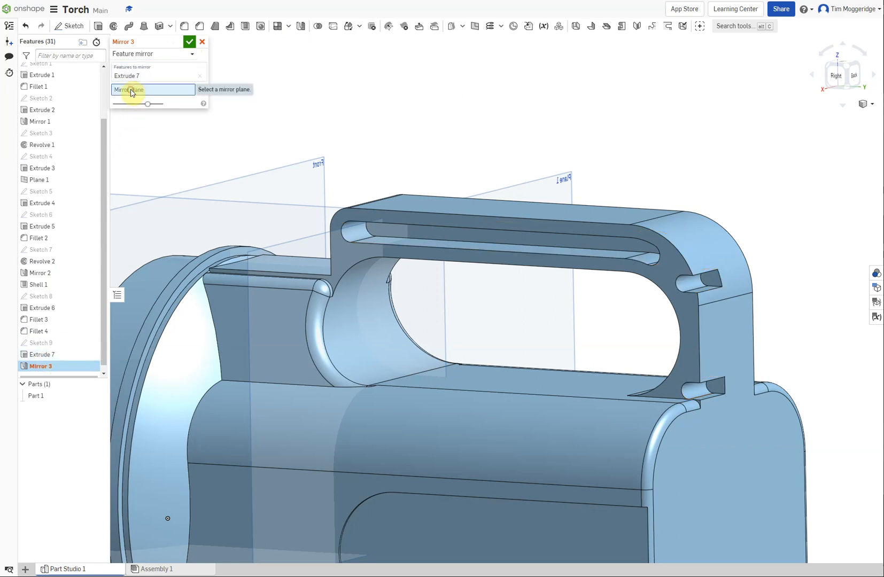
left_click(121, 202)
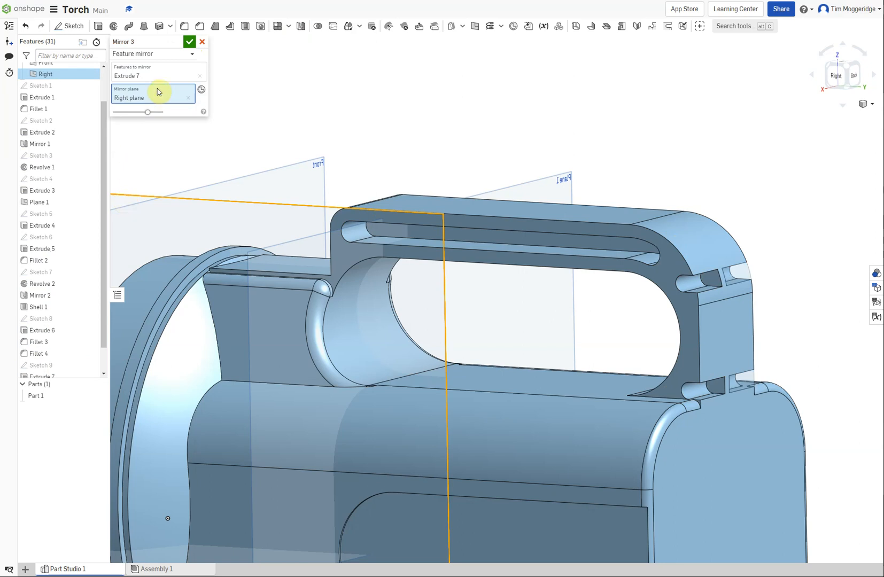
left_click(189, 43)
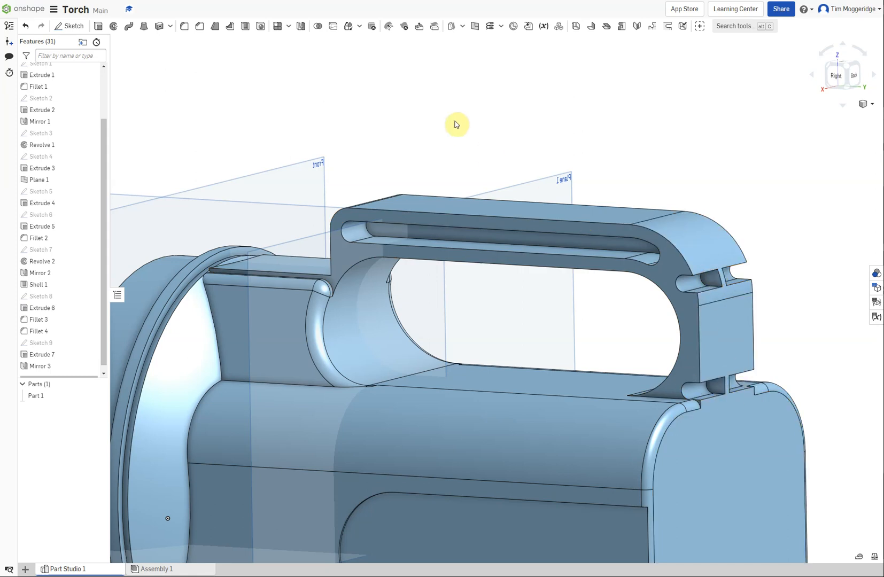
right_click(459, 100)
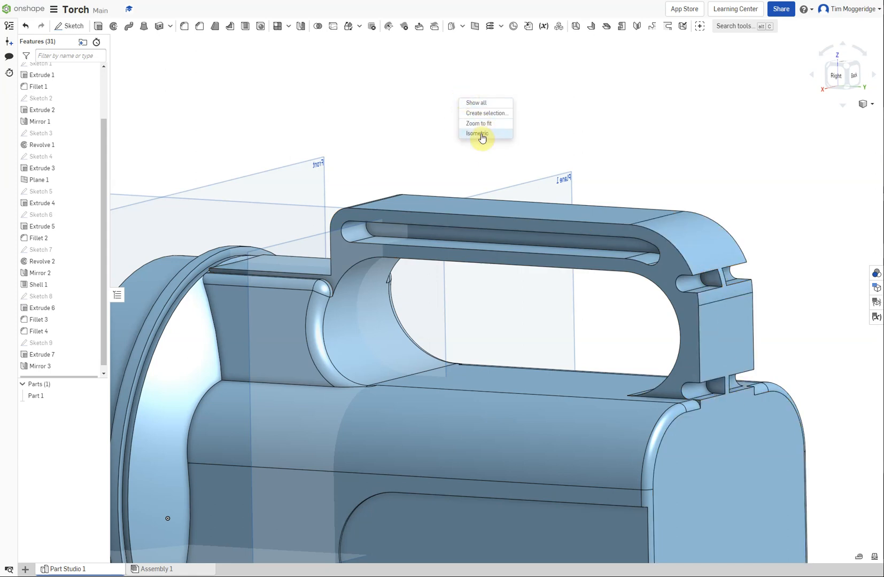
left_click(481, 137)
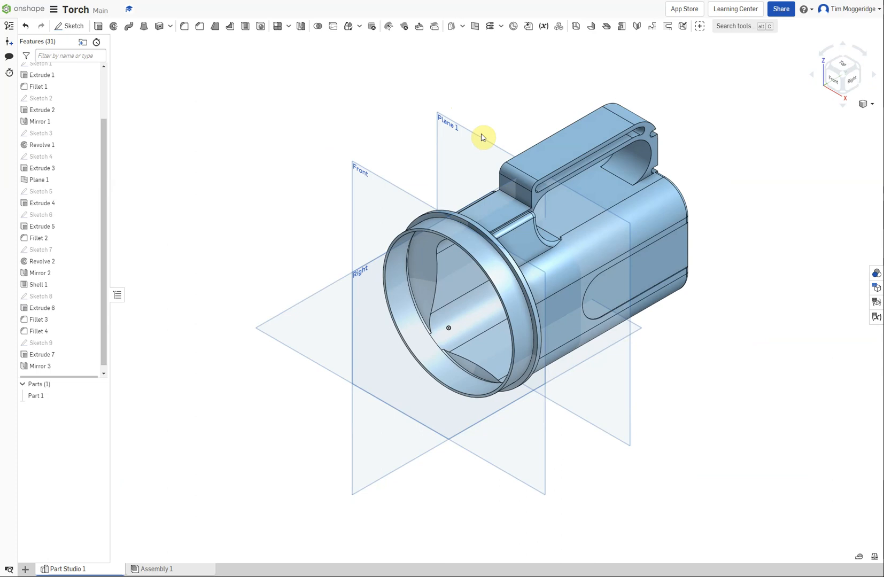